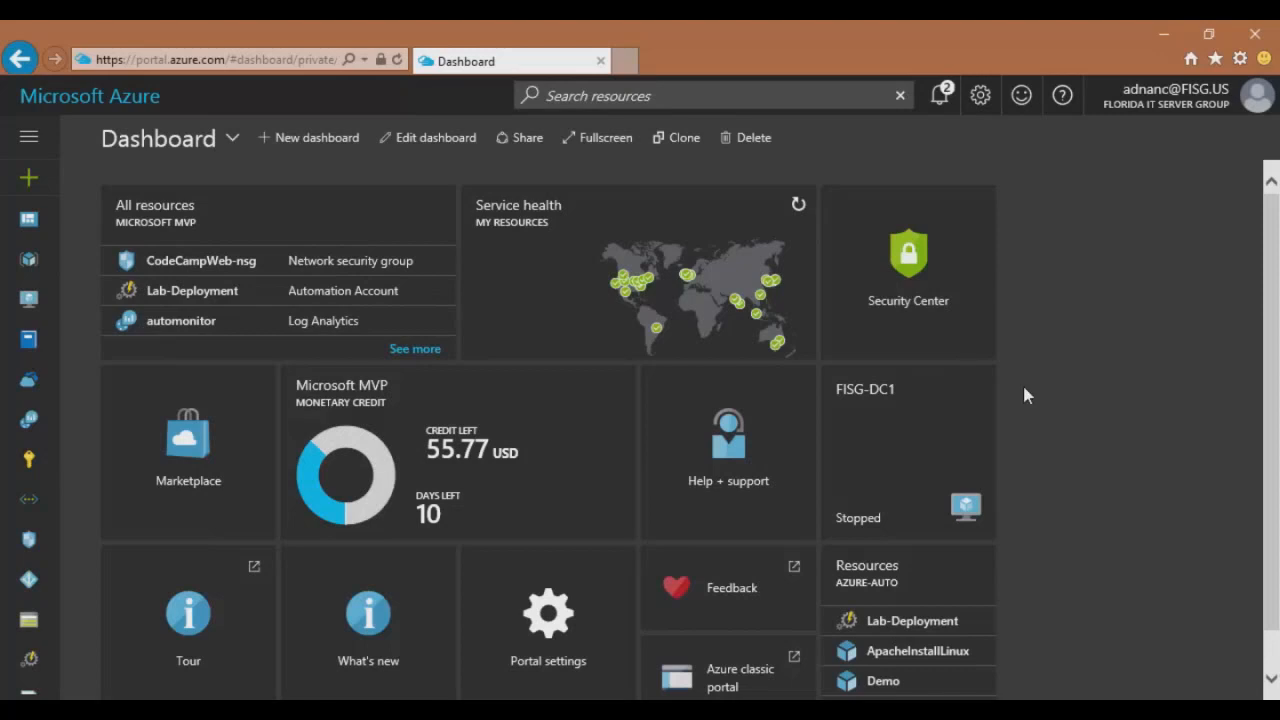
Search the Marketplace for 'commva' and open the Commvault offering's page.
{"action": "left_click", "coordinate": [40, 180]}
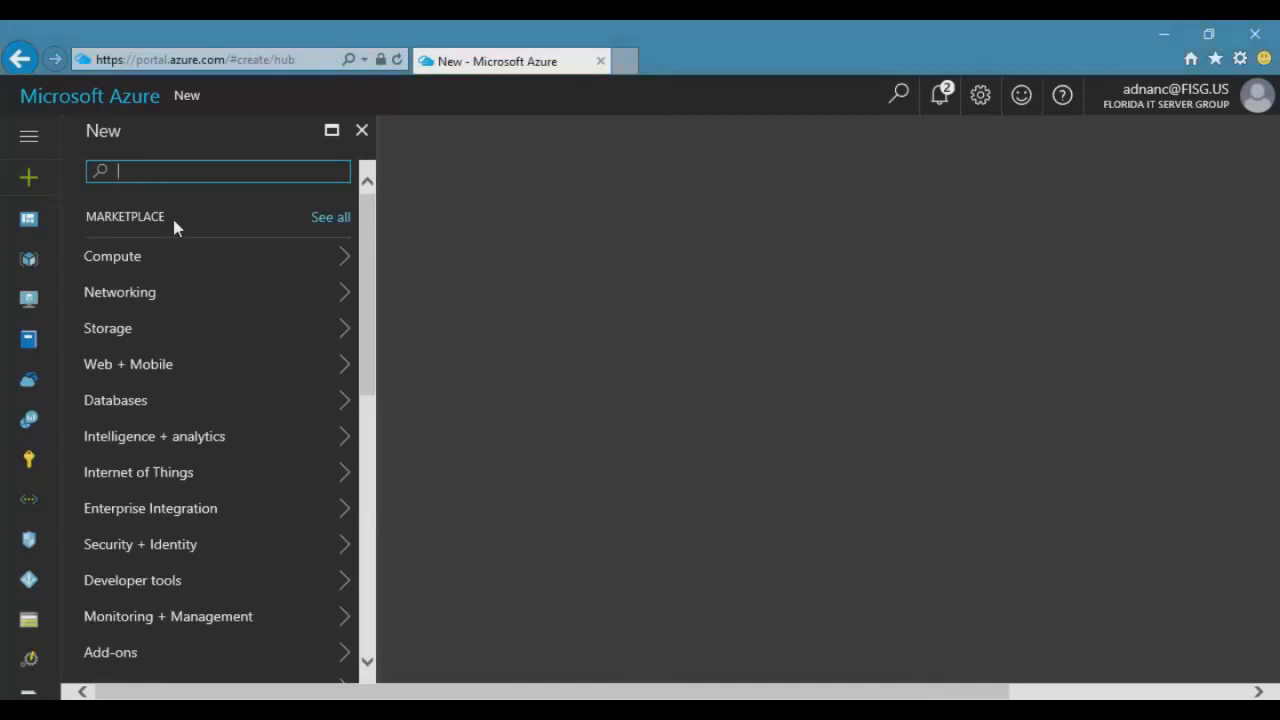
{"action": "type", "text": "commva"}
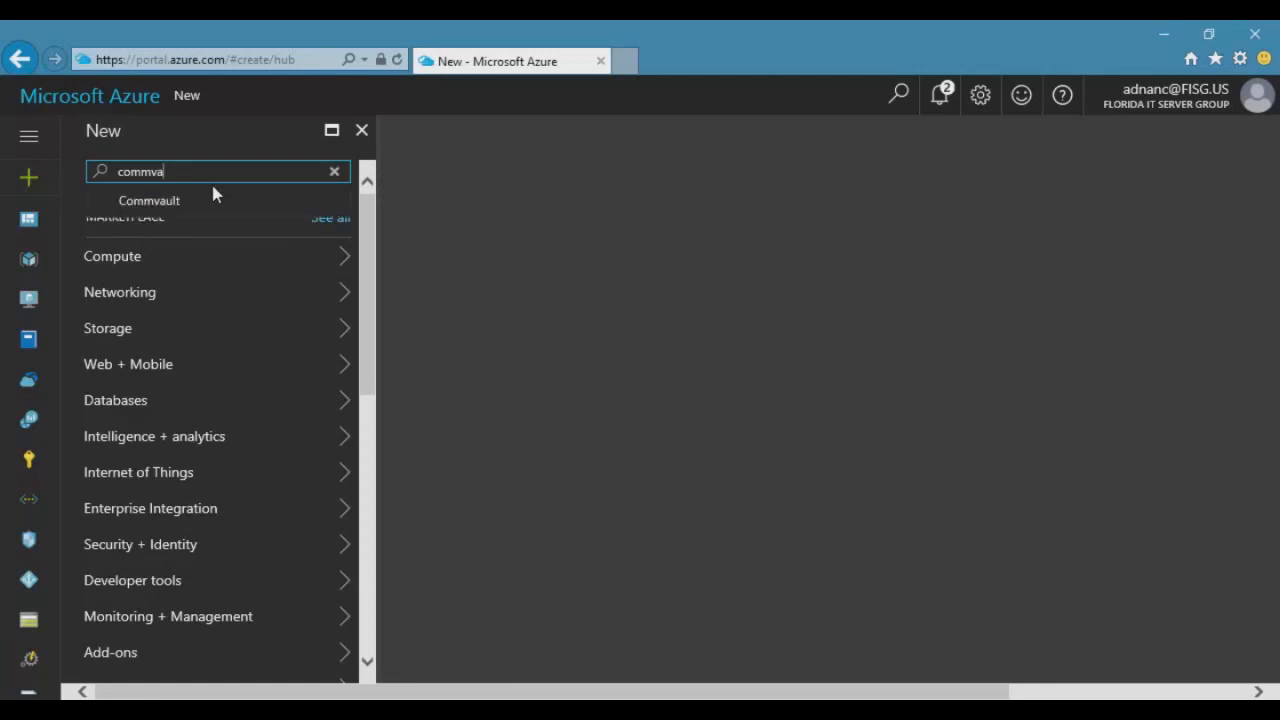
{"action": "left_click", "coordinate": [163, 203]}
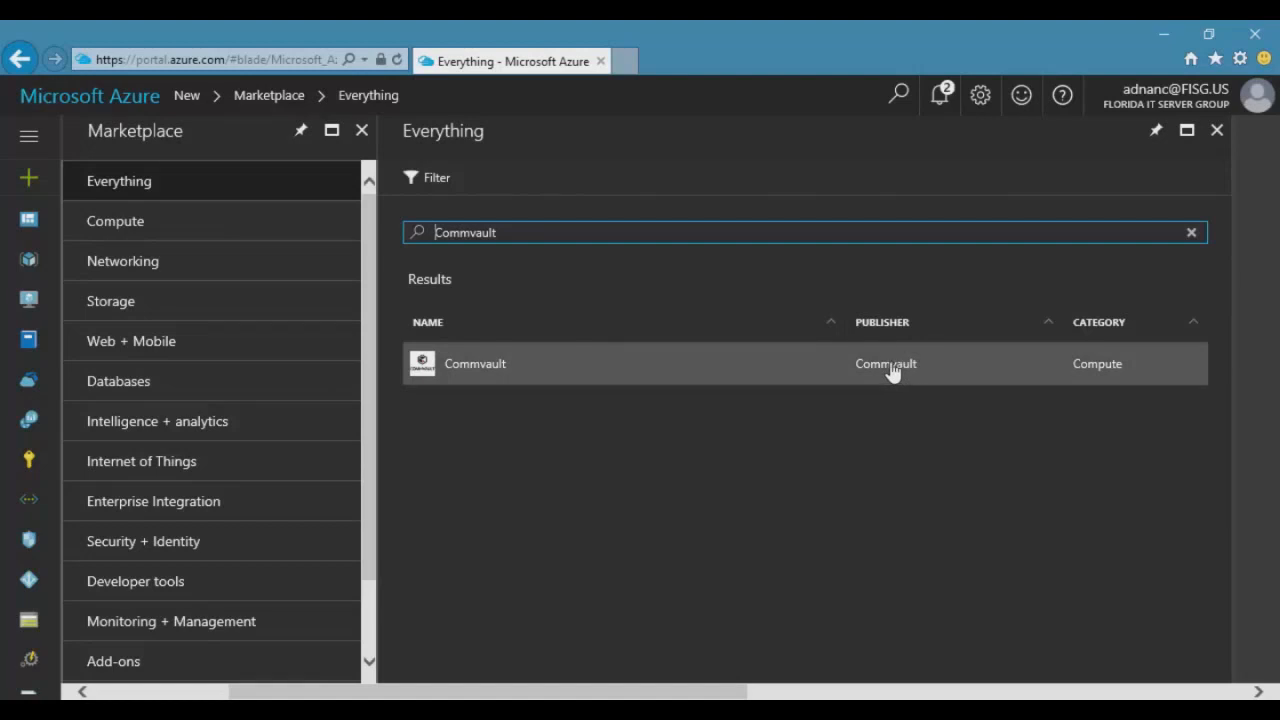
{"action": "left_click", "coordinate": [475, 365]}
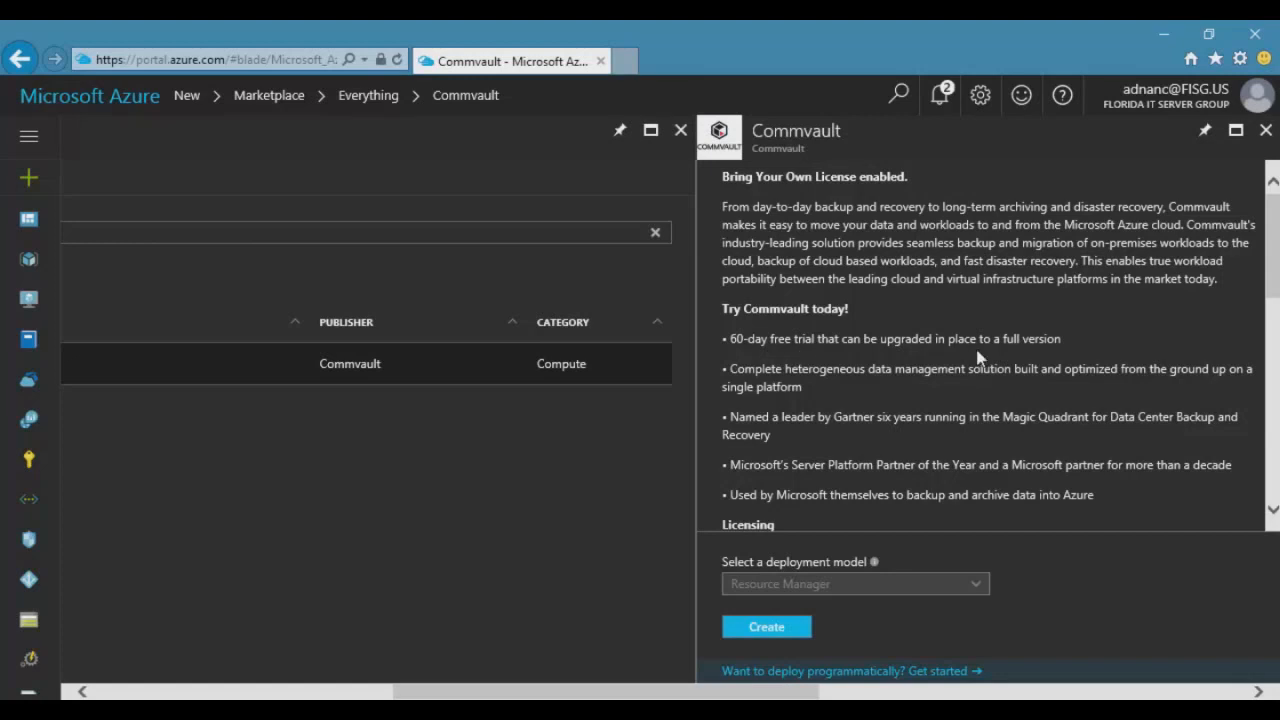
Read down the Commvault offer to its 60-day free trial licensing and Resource Manager deployment model.
{"action": "scroll", "coordinate": [980, 358], "scroll_direction": "down", "scroll_amount": 3}
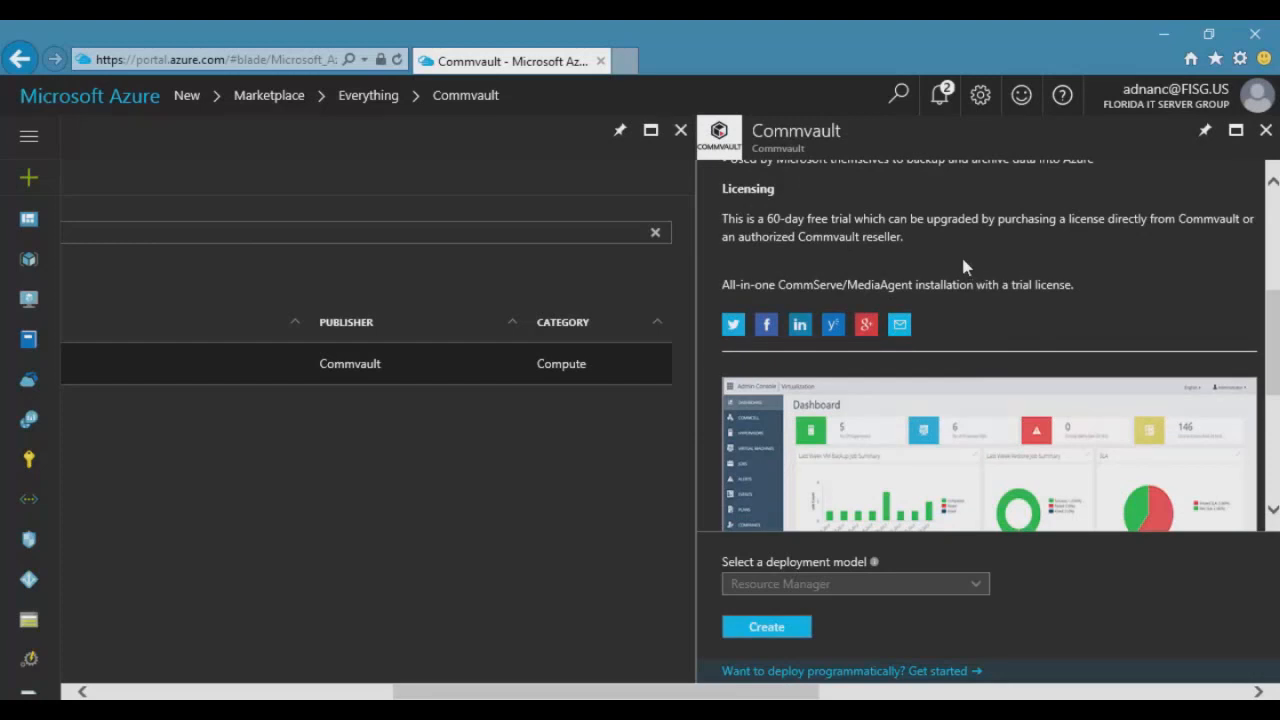
{"action": "scroll", "coordinate": [963, 265], "scroll_direction": "down", "scroll_amount": 1}
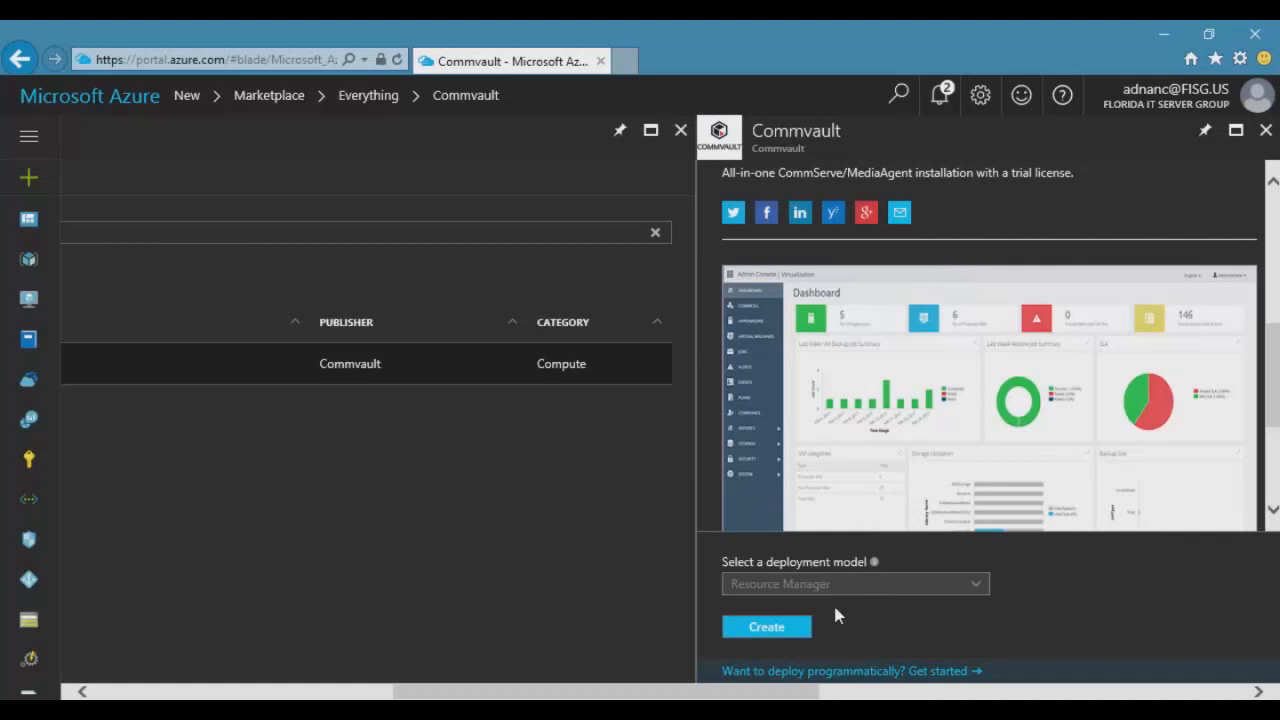
Start creating the Commvault VM, naming it Commvault with HDD disk type.
{"action": "left_click", "coordinate": [767, 627]}
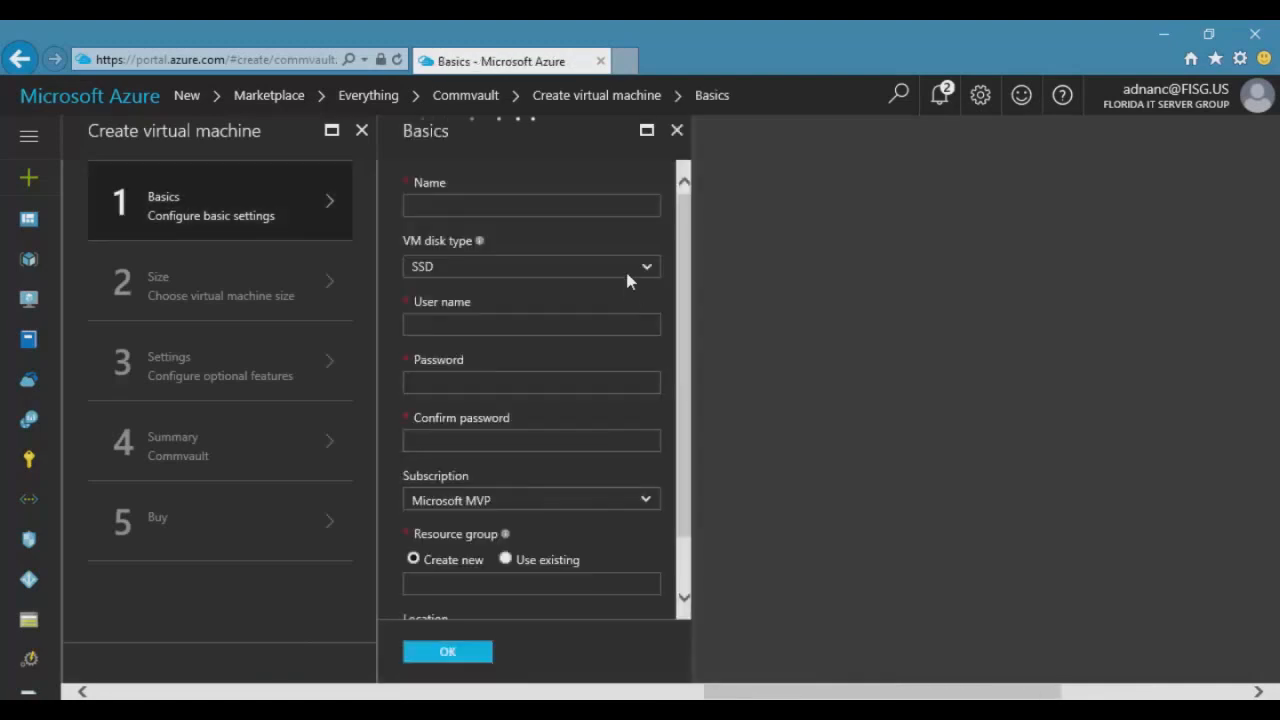
{"action": "left_click", "coordinate": [491, 208]}
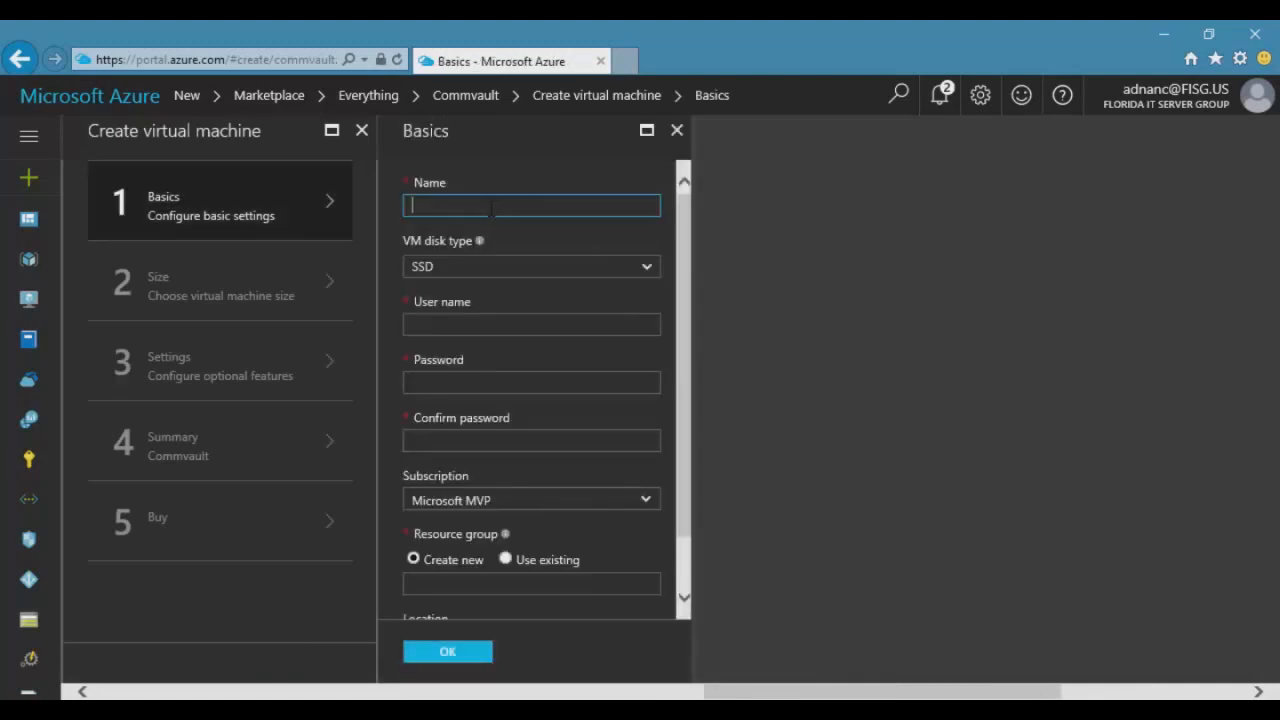
{"action": "type", "text": "Commvault"}
{"action": "left_click", "coordinate": [503, 280]}
{"action": "left_click", "coordinate": [489, 283]}
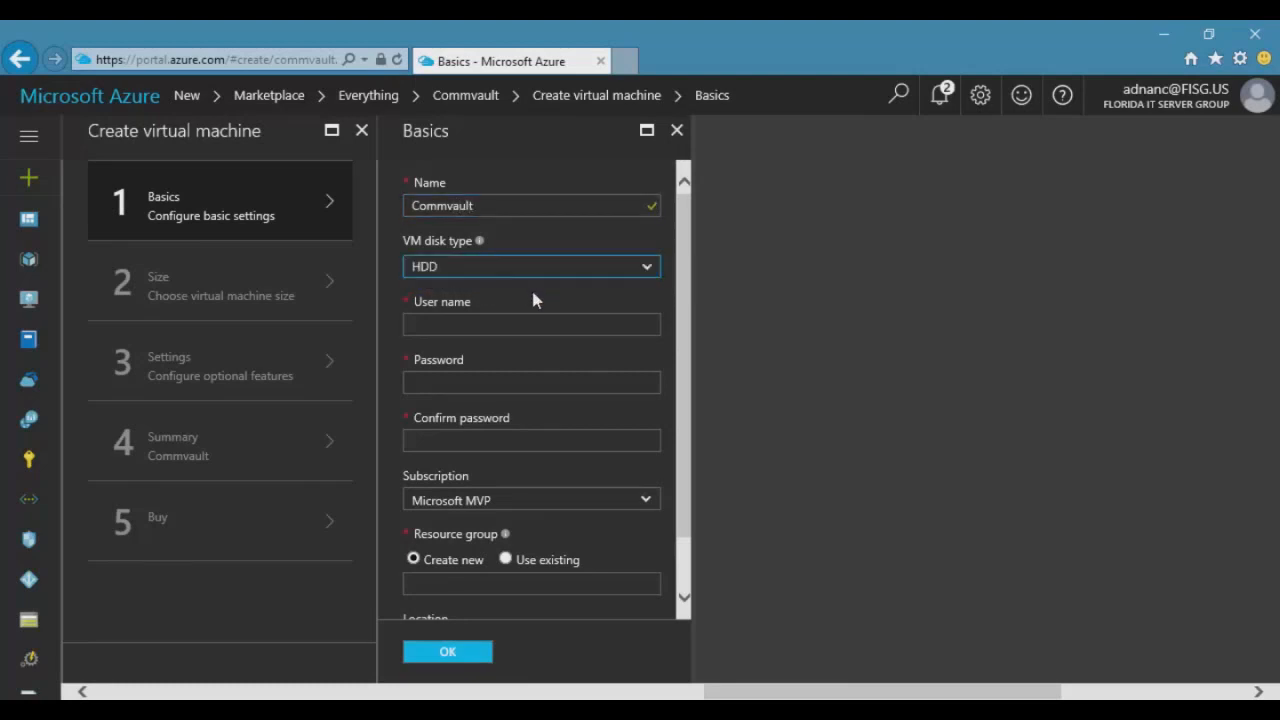
Enter the administrator user name and password with confirmation.
{"action": "left_click", "coordinate": [493, 323]}
{"action": "type", "text": "D"}
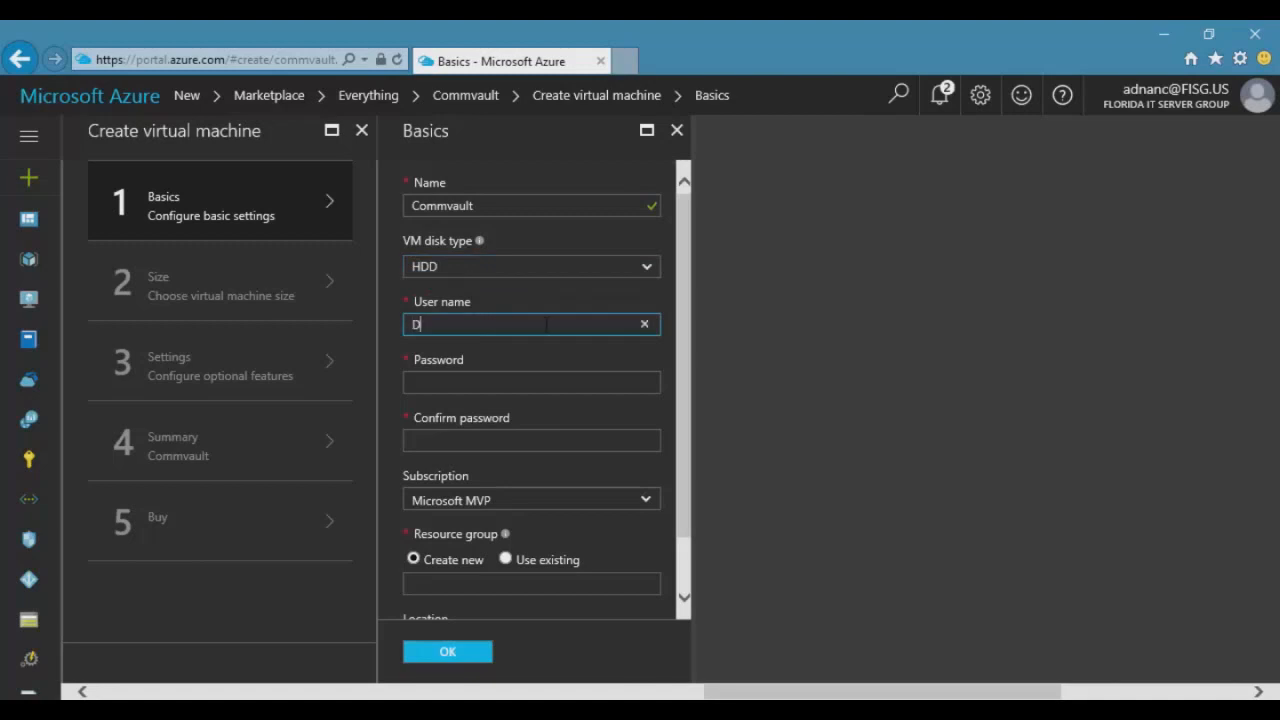
{"action": "type", "text": "emoUsert"}
{"action": "key", "text": "BackSpace"}
{"action": "key", "text": "Tab"}
{"action": "type", "text": "*******"}
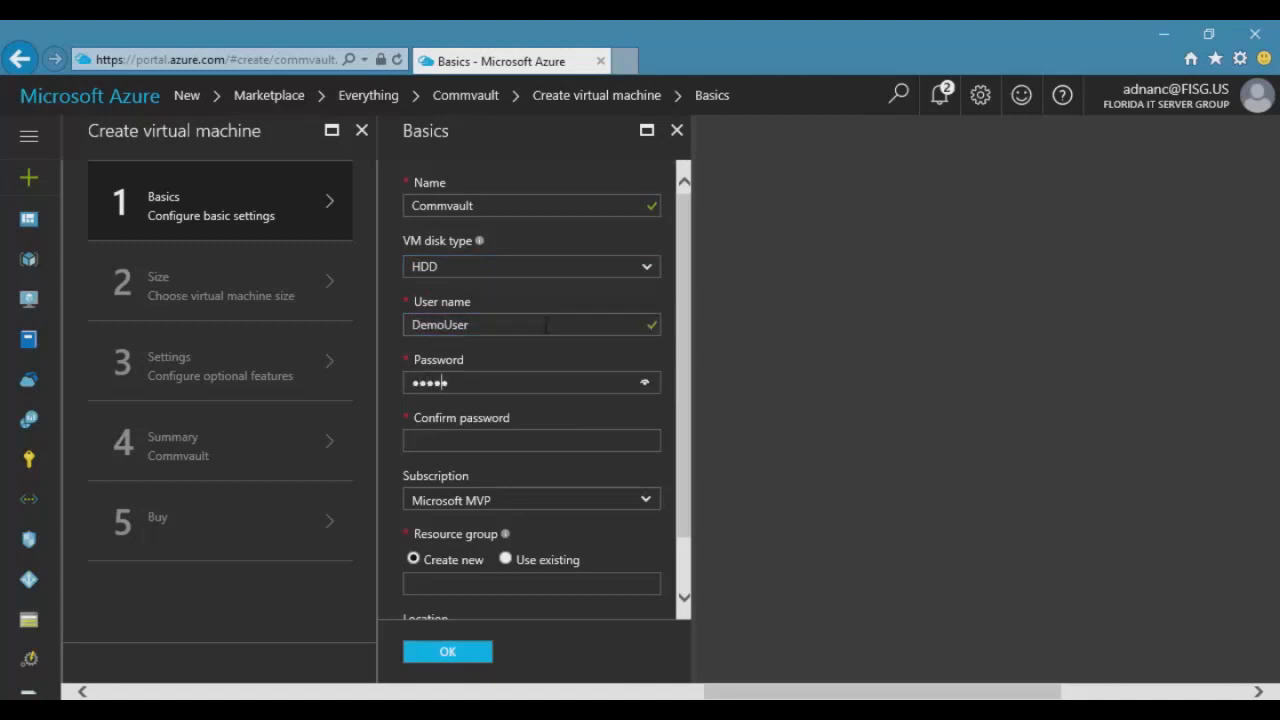
{"action": "type", "text": "*****"}
{"action": "key", "text": "Tab"}
{"action": "type", "text": "************"}
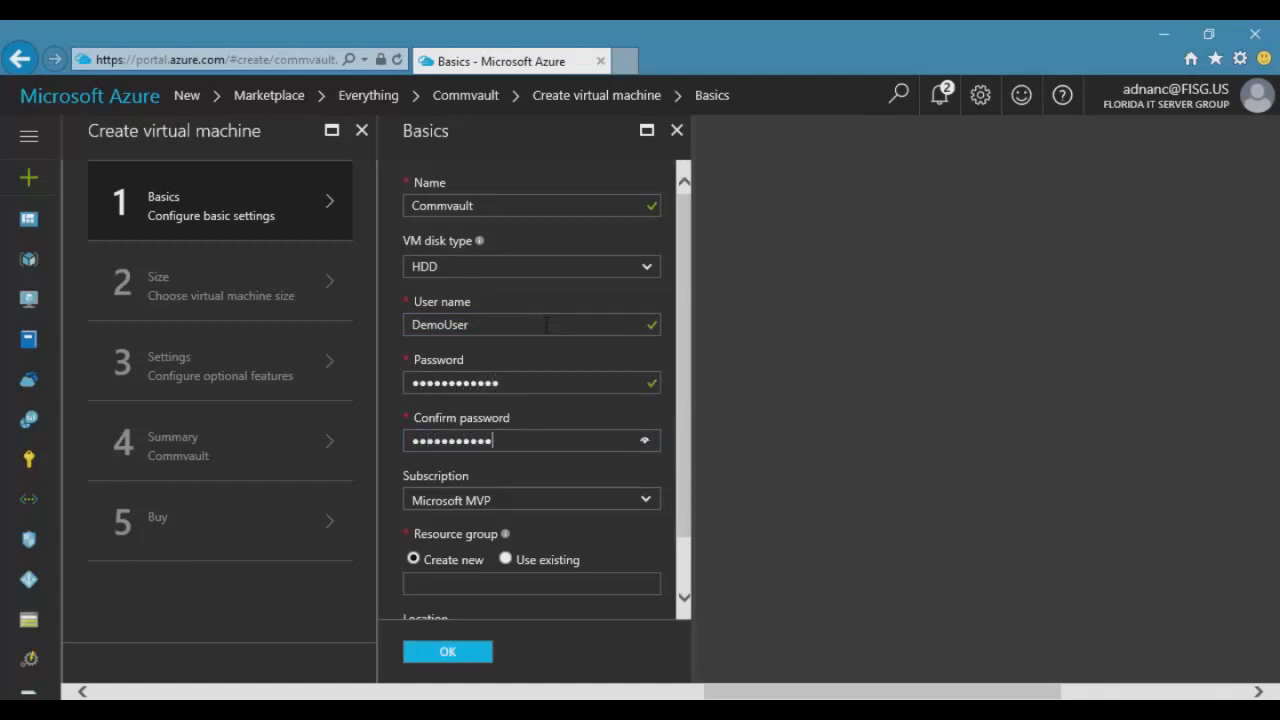
{"action": "scroll", "coordinate": [686, 370], "scroll_direction": "down", "scroll_amount": 1}
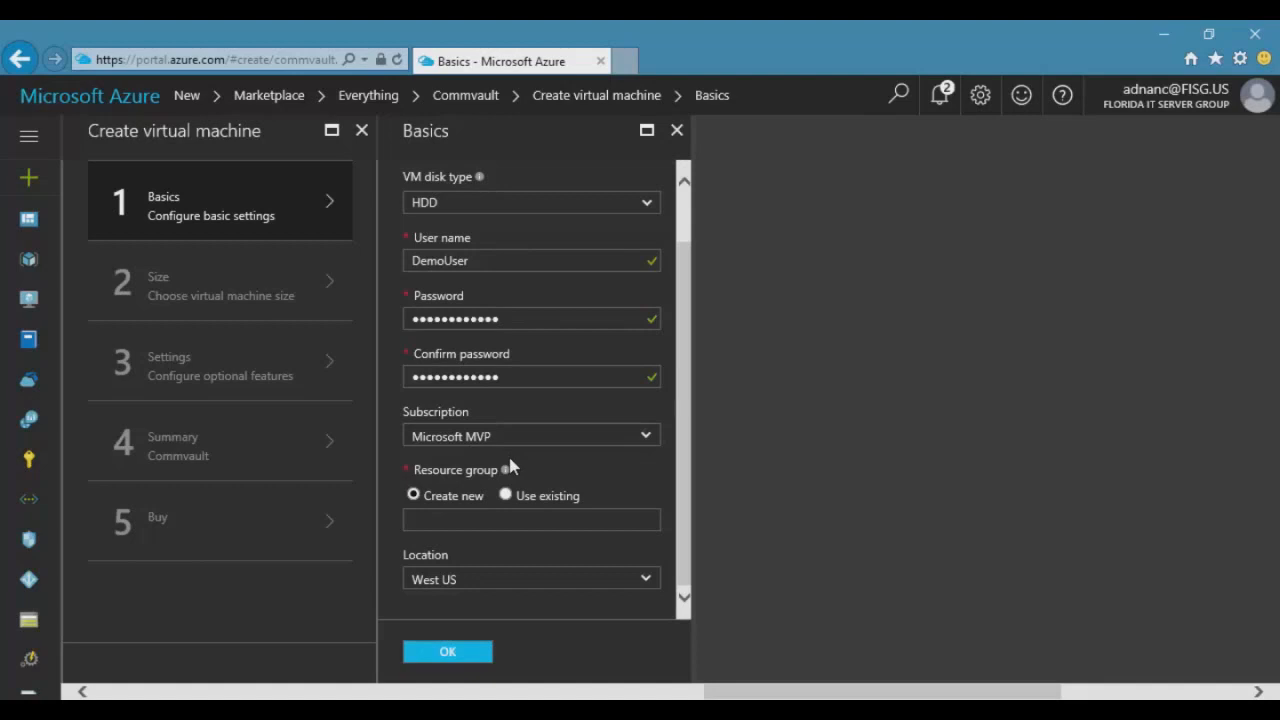
Create resource group Commvault_RG, set location East US, and confirm the basics.
{"action": "left_click", "coordinate": [462, 522]}
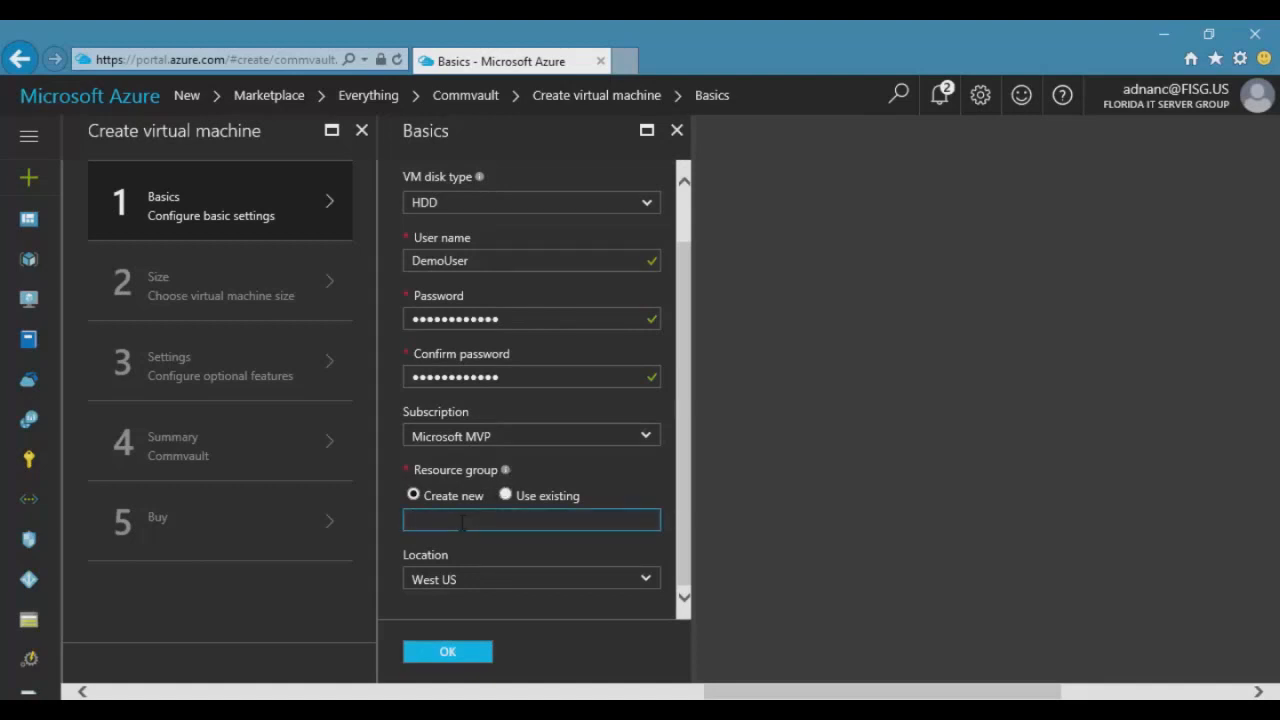
{"action": "type", "text": "Commvault_RG"}
{"action": "left_click", "coordinate": [694, 414]}
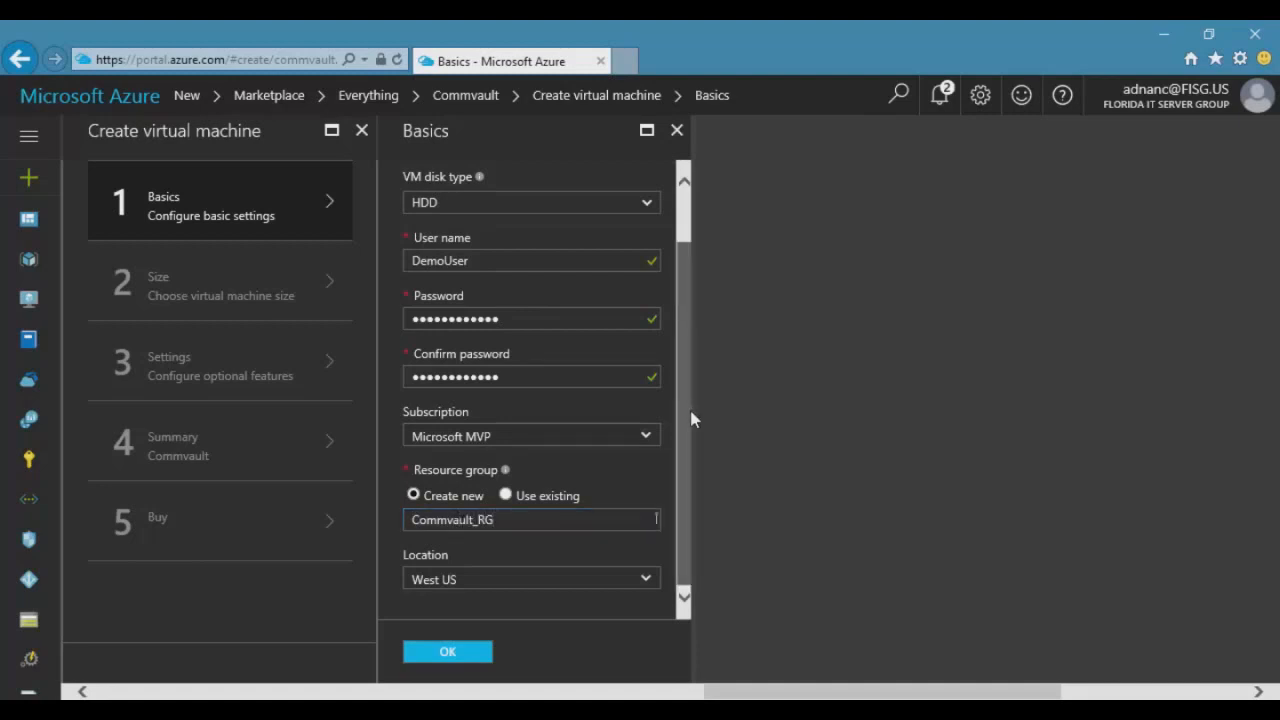
{"action": "left_click", "coordinate": [528, 582]}
{"action": "left_click", "coordinate": [645, 582]}
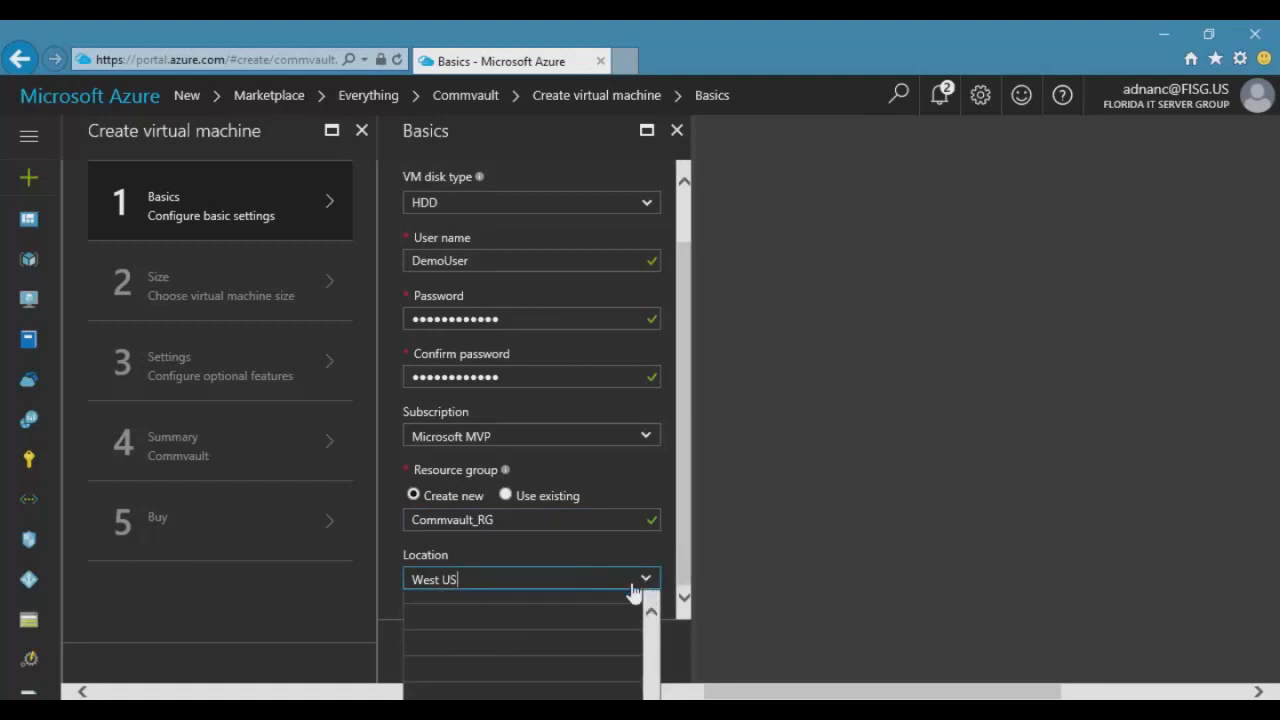
{"action": "scroll", "coordinate": [590, 646], "scroll_direction": "up", "scroll_amount": 5}
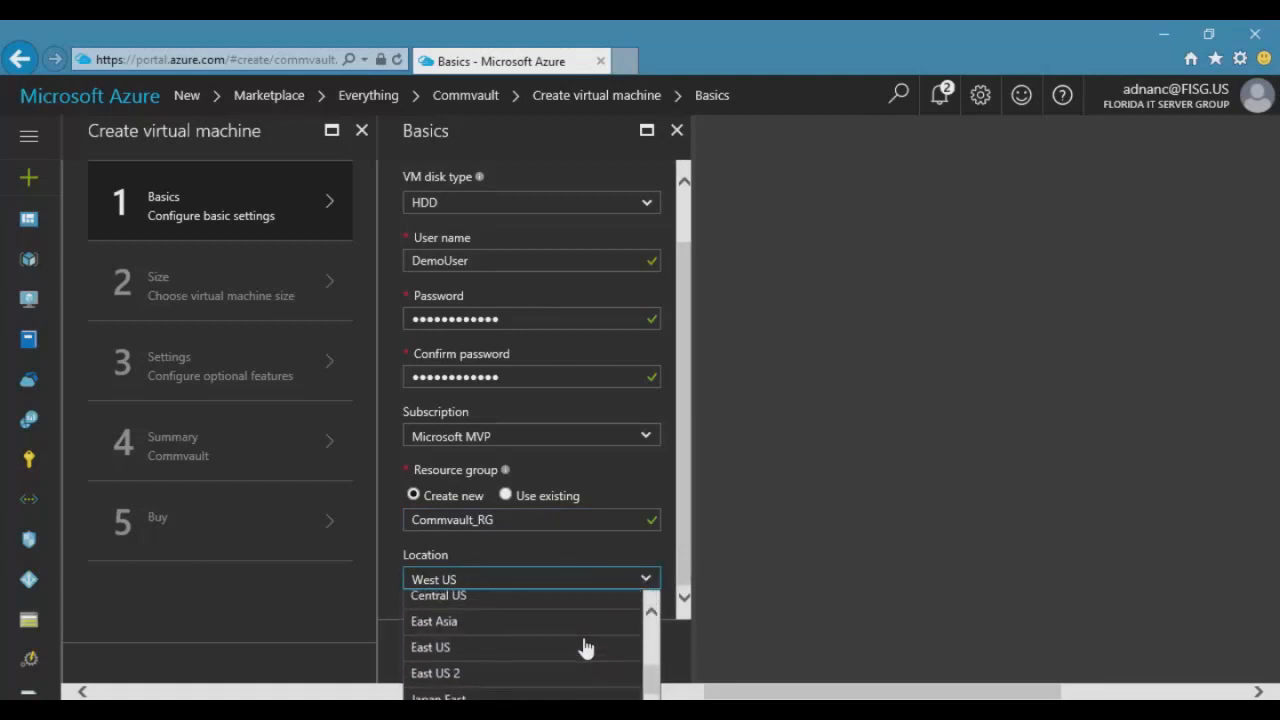
{"action": "left_click", "coordinate": [528, 641]}
{"action": "left_click", "coordinate": [452, 652]}
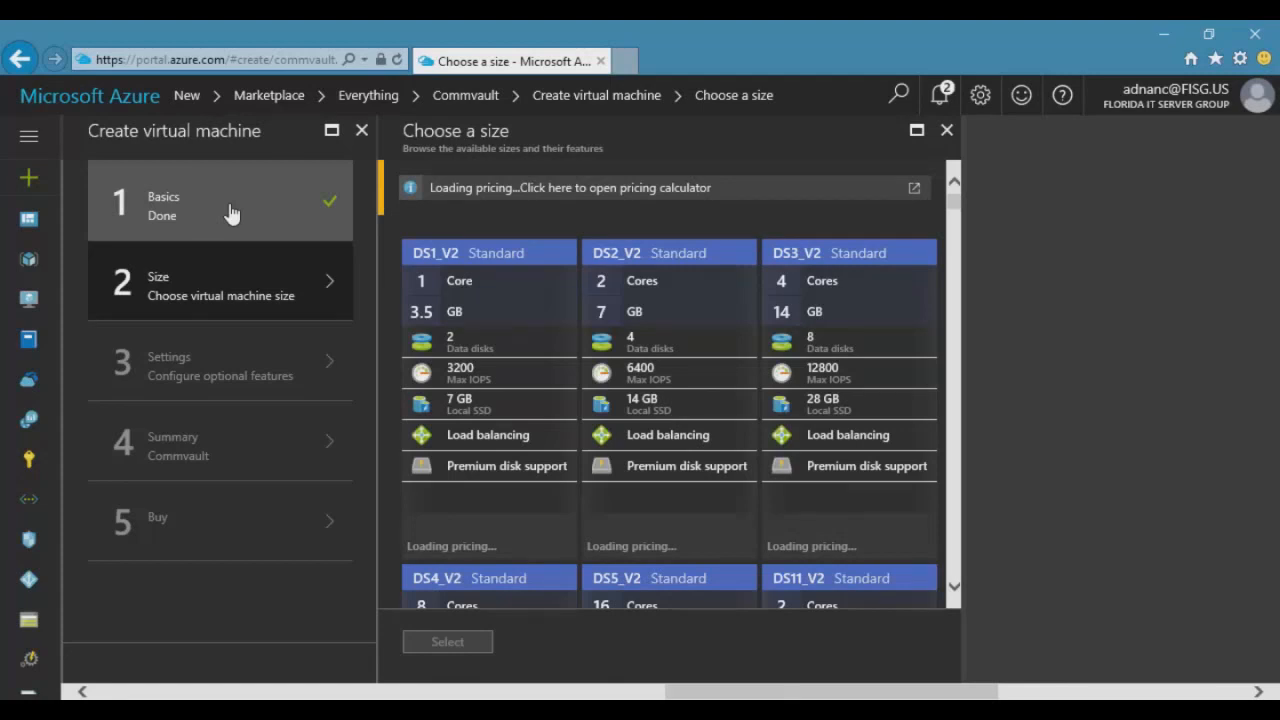
Pick the DS12_V2 Standard size for the Commvault VM.
{"action": "scroll", "coordinate": [800, 335], "scroll_direction": "down", "scroll_amount": 8}
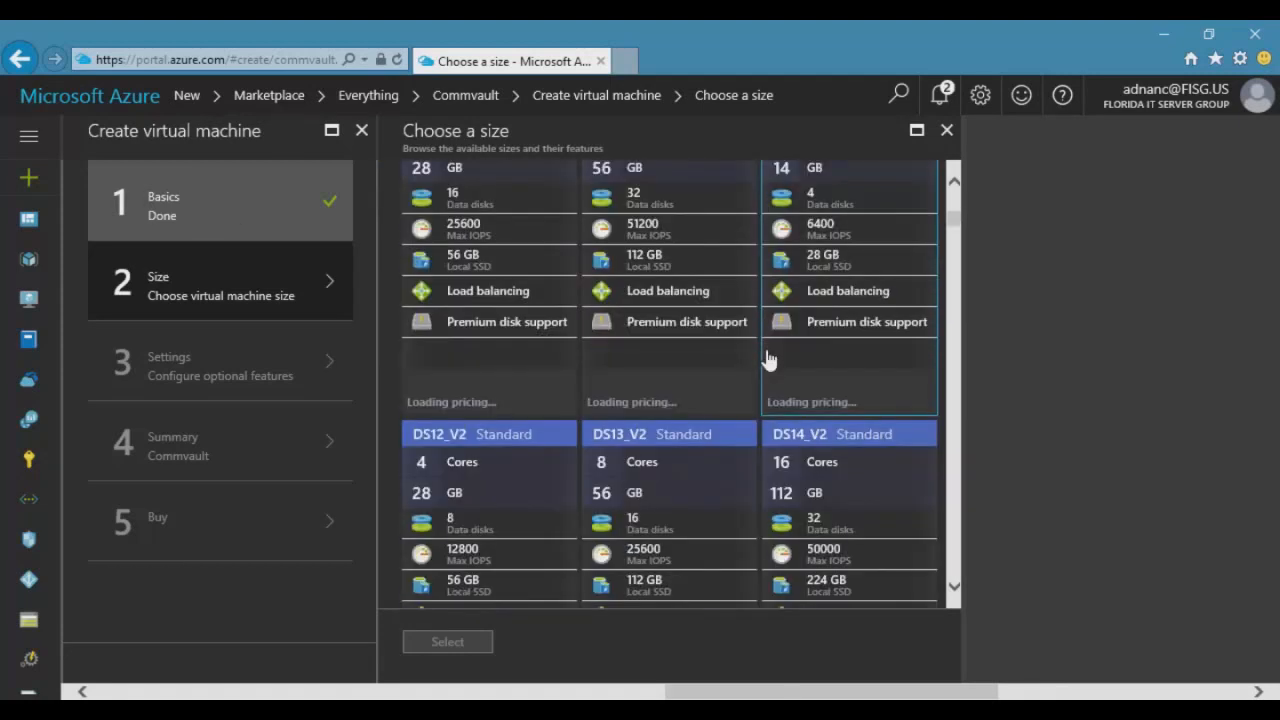
{"action": "scroll", "coordinate": [485, 255], "scroll_direction": "up", "scroll_amount": 1}
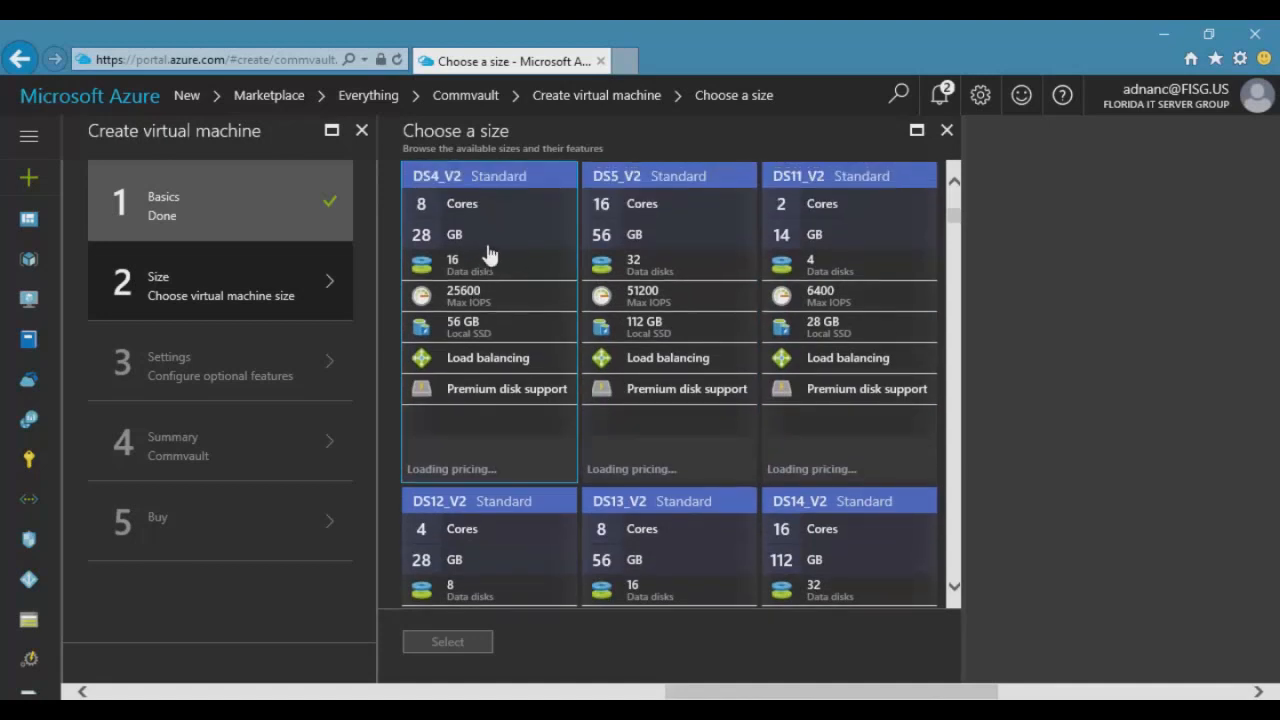
{"action": "scroll", "coordinate": [488, 256], "scroll_direction": "down", "scroll_amount": 3}
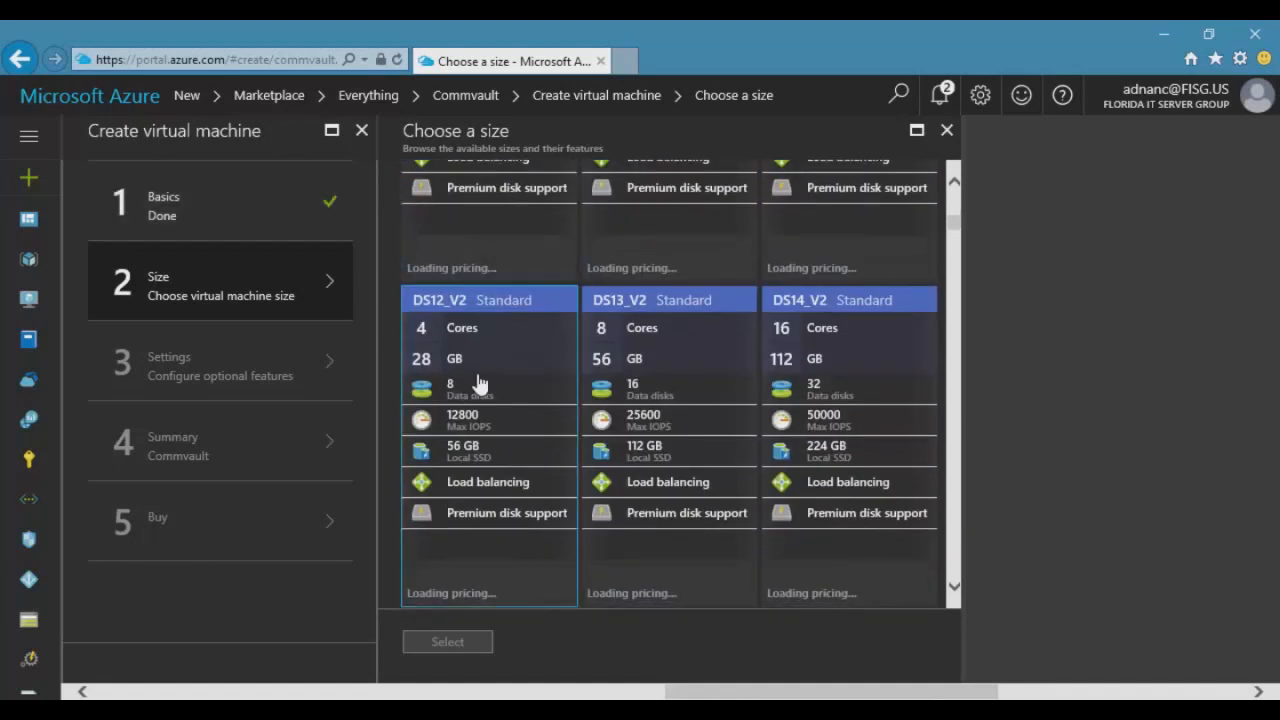
{"action": "left_click", "coordinate": [478, 383]}
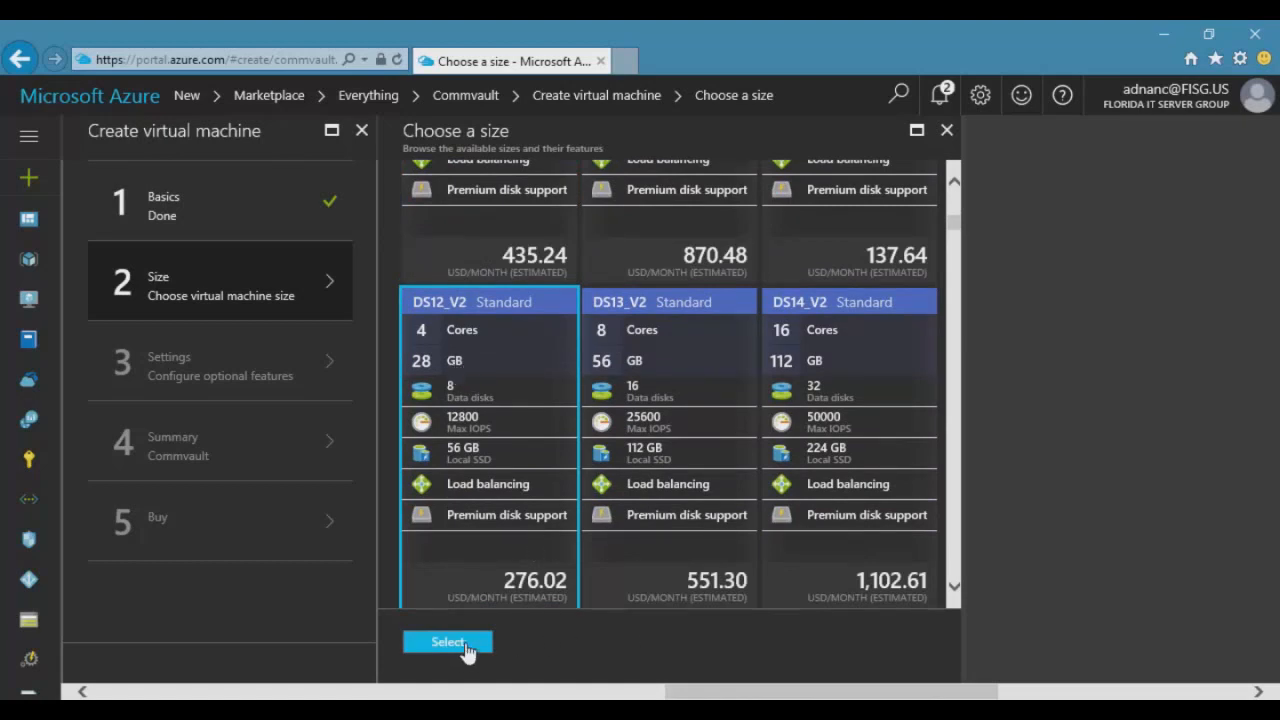
{"action": "double_click", "coordinate": [657, 458]}
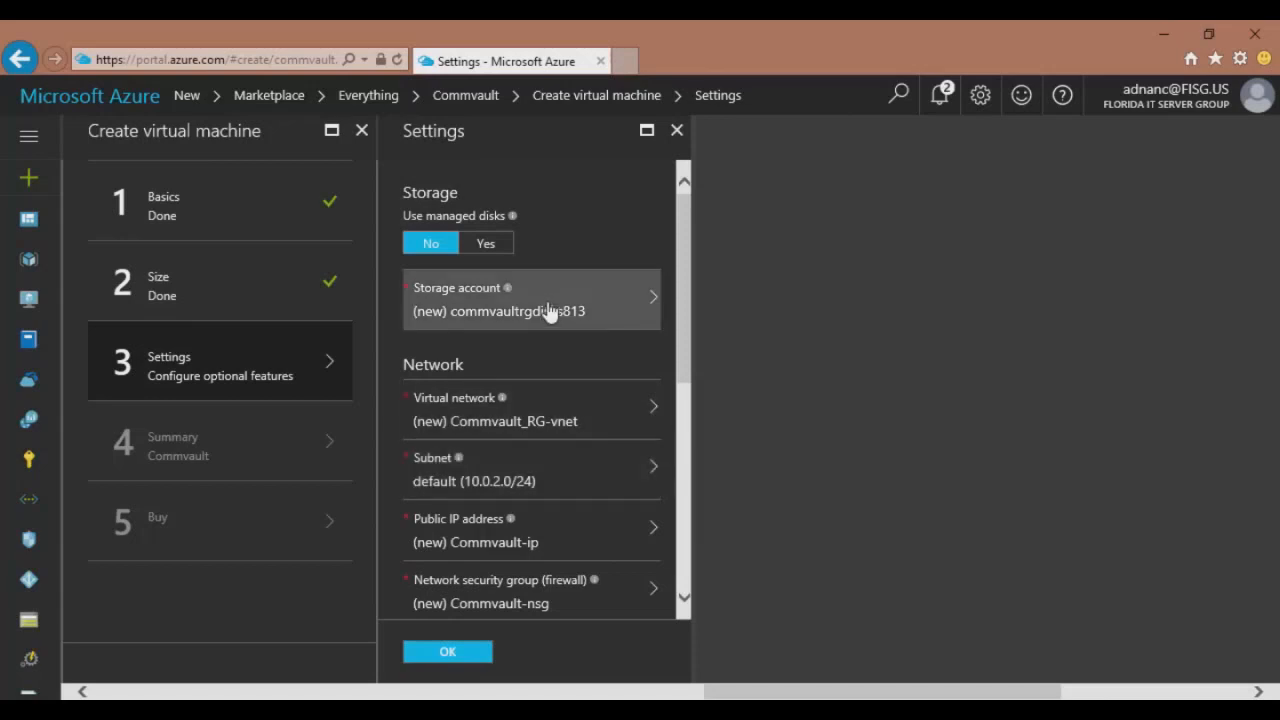
Set Boot diagnostics to Disabled and accept the optional settings.
{"action": "left_click_drag", "start_coordinate": [689, 259], "coordinate": [688, 440]}
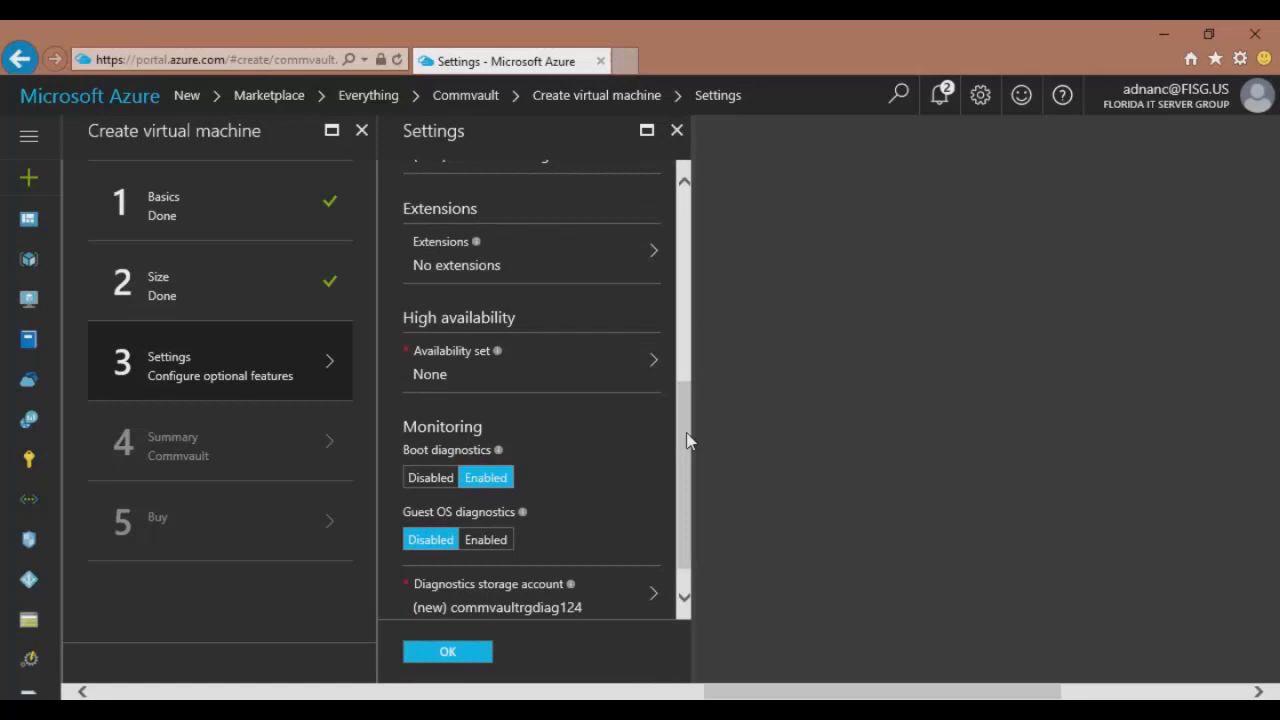
{"action": "left_click", "coordinate": [428, 482]}
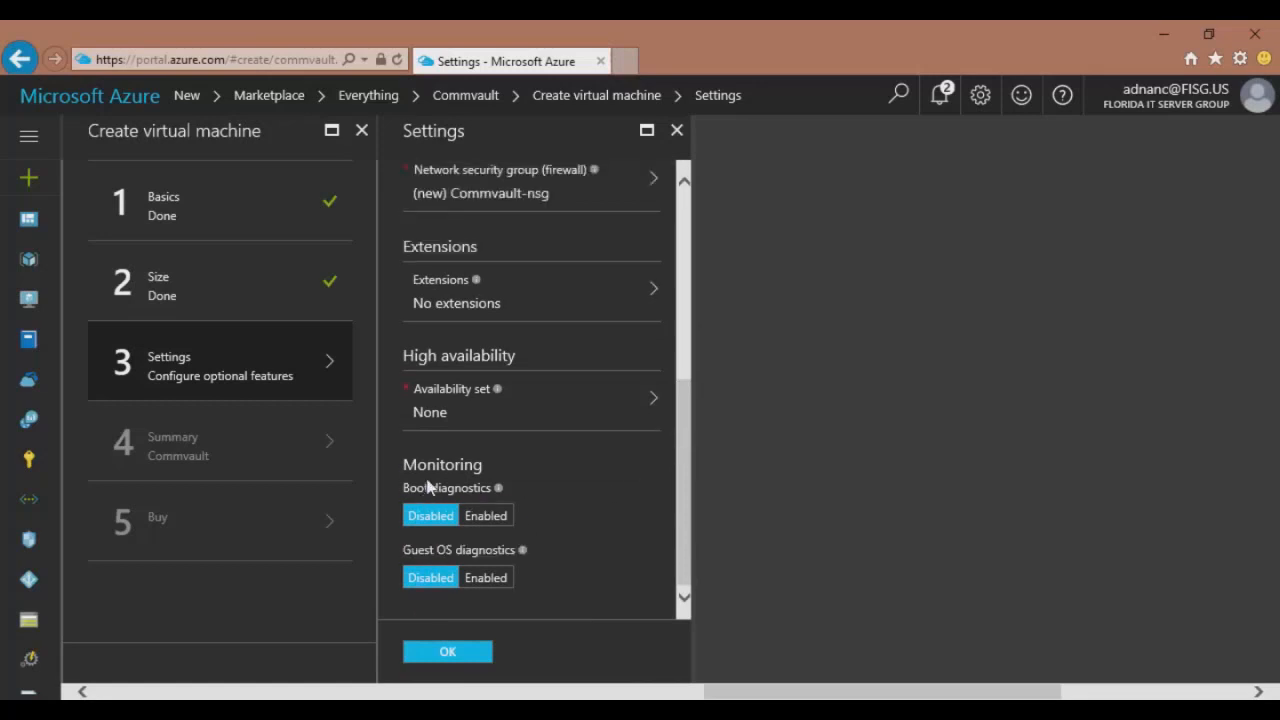
{"action": "left_click", "coordinate": [457, 655]}
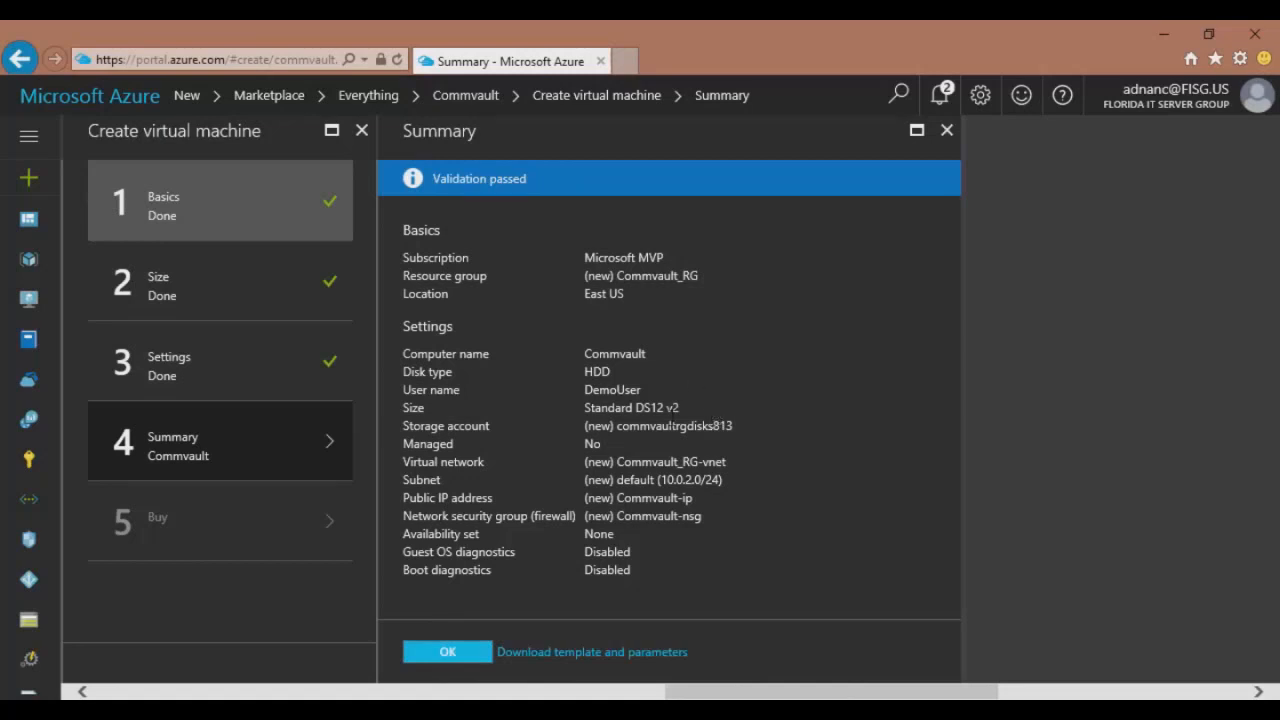
Accept the validated summary and purchase the Commvault VM deployment.
{"action": "left_click", "coordinate": [448, 651]}
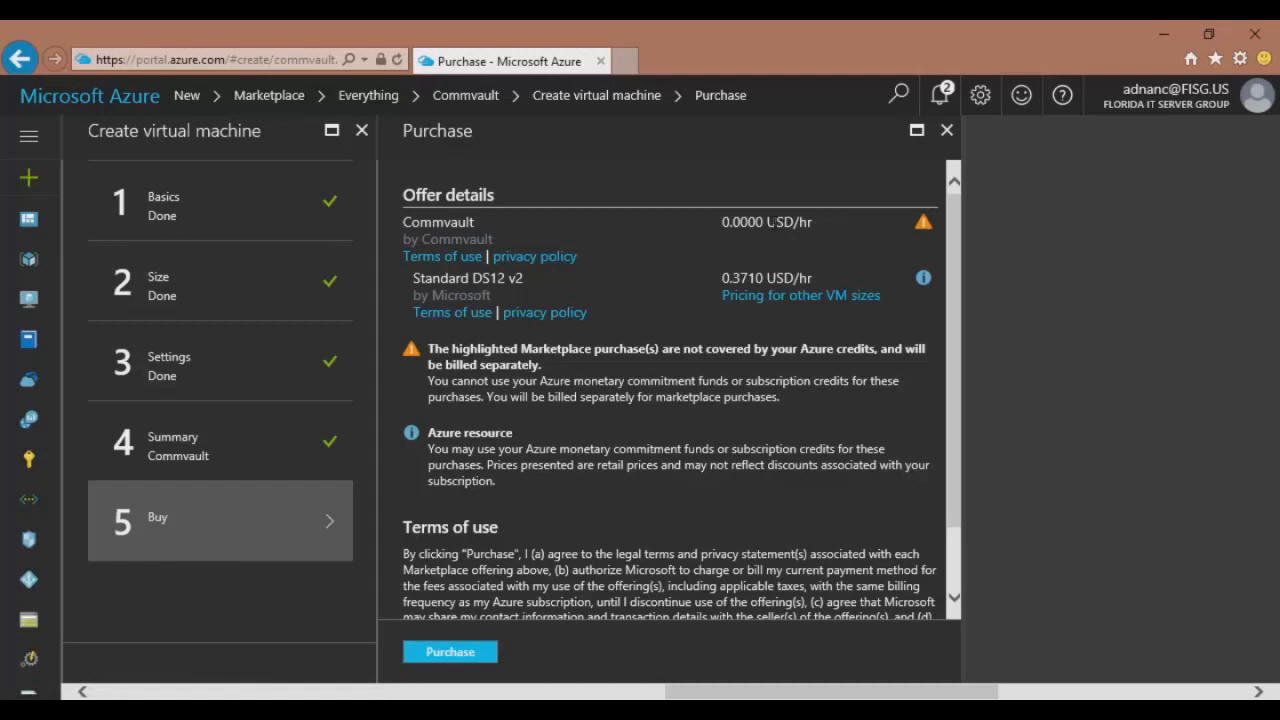
{"action": "left_click", "coordinate": [462, 655]}
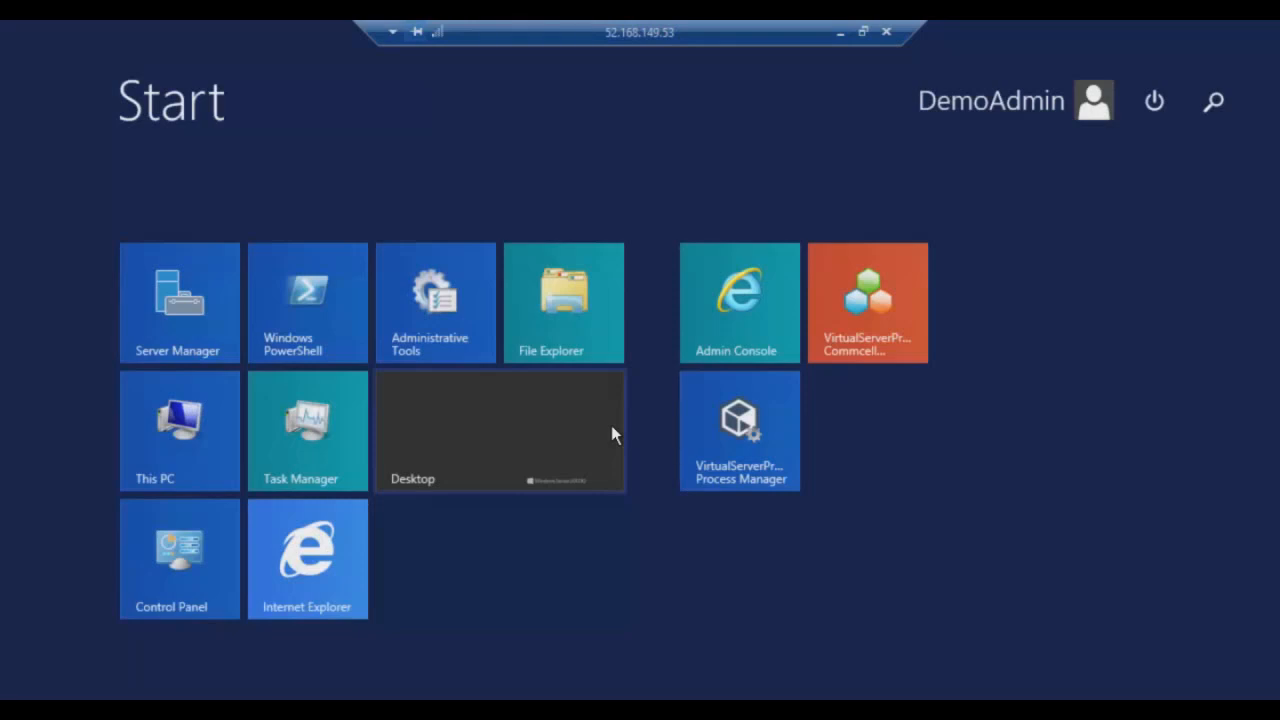
Open the Admin Console and log in with the administrator e-mail and password.
{"action": "left_click", "coordinate": [740, 330]}
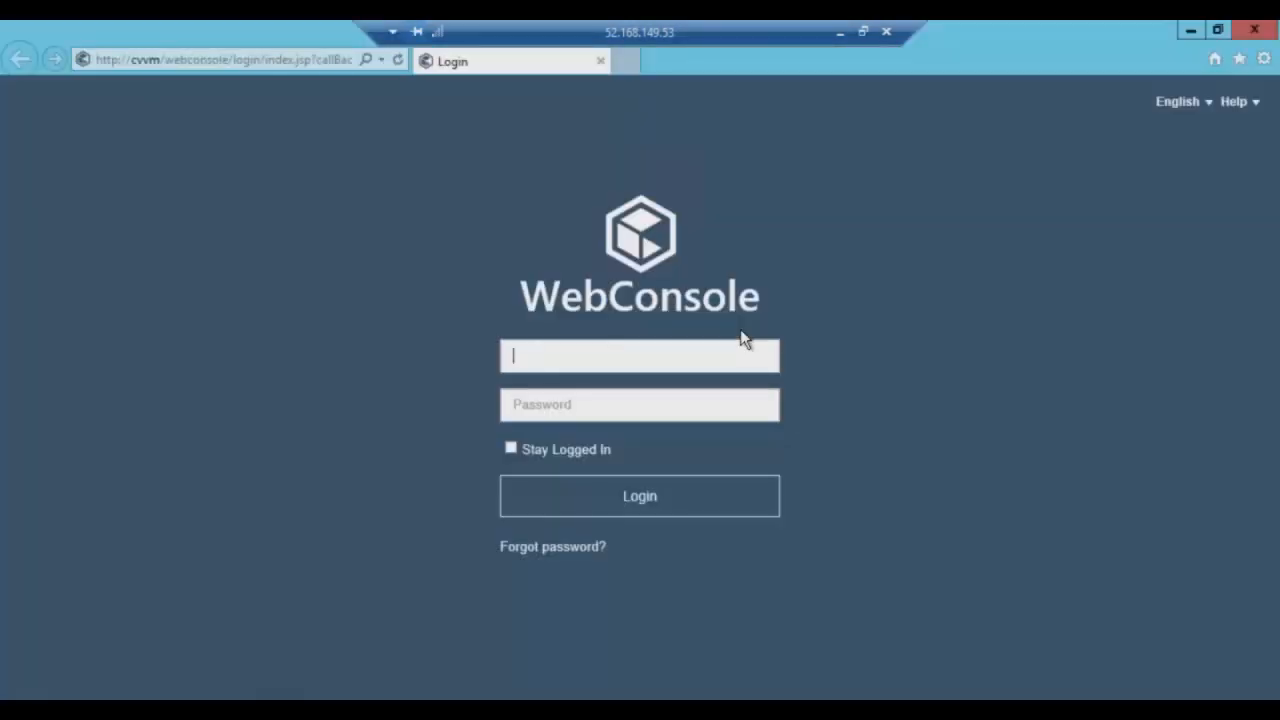
{"action": "key", "text": "Tab"}
{"action": "type", "text": "**"}
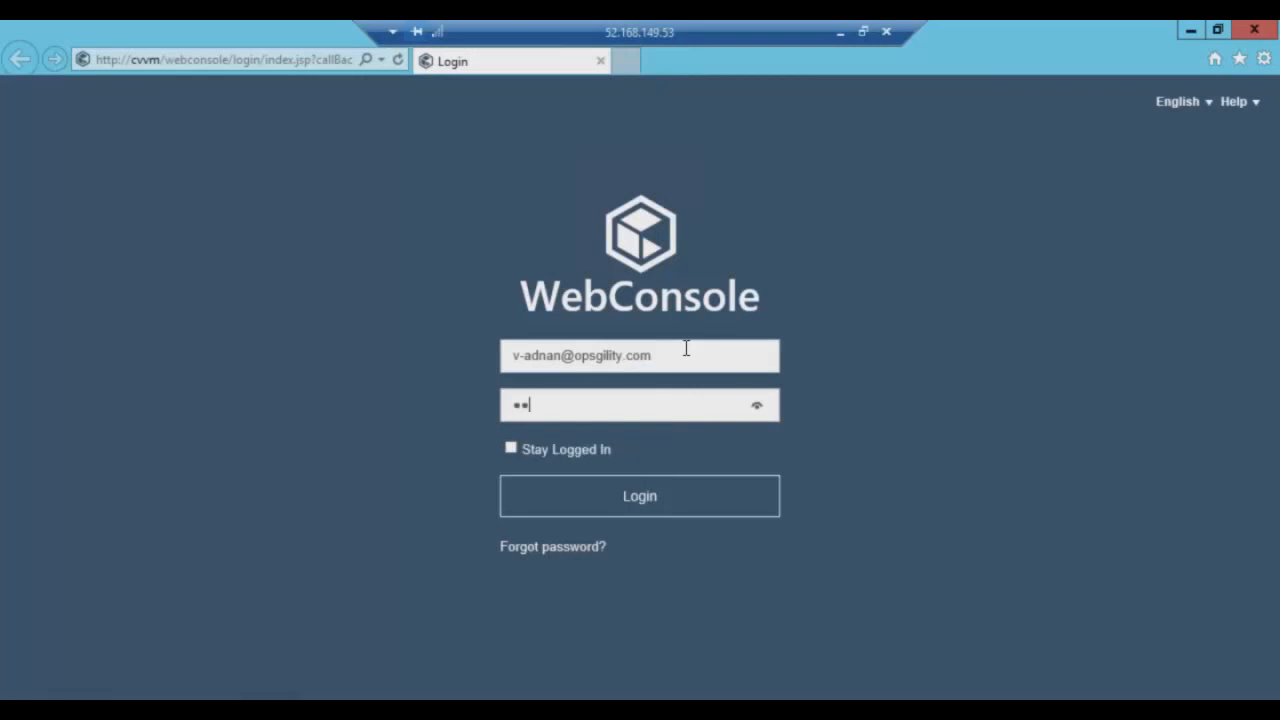
{"action": "type", "text": "********"}
{"action": "left_click", "coordinate": [631, 507]}
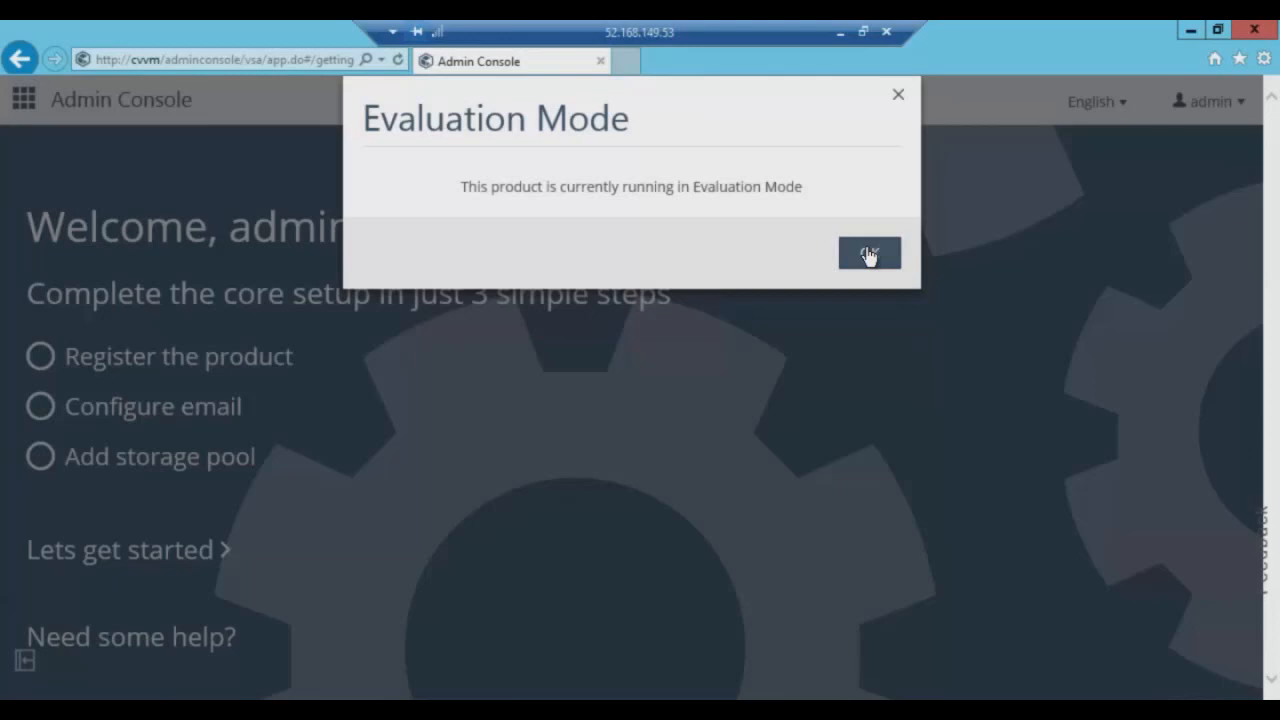
Dismiss the Evaluation Mode notice and launch the Core setup wizard.
{"action": "left_click", "coordinate": [869, 253]}
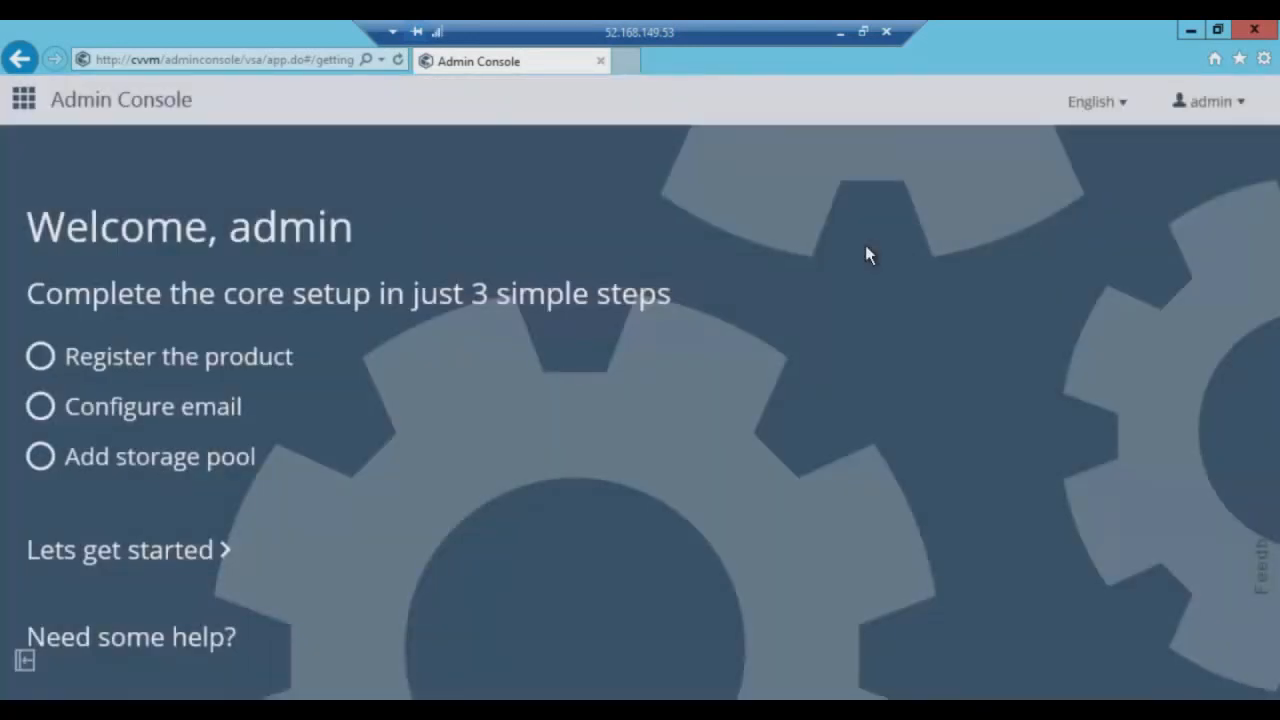
{"action": "left_click", "coordinate": [165, 552]}
{"action": "left_click", "coordinate": [188, 553]}
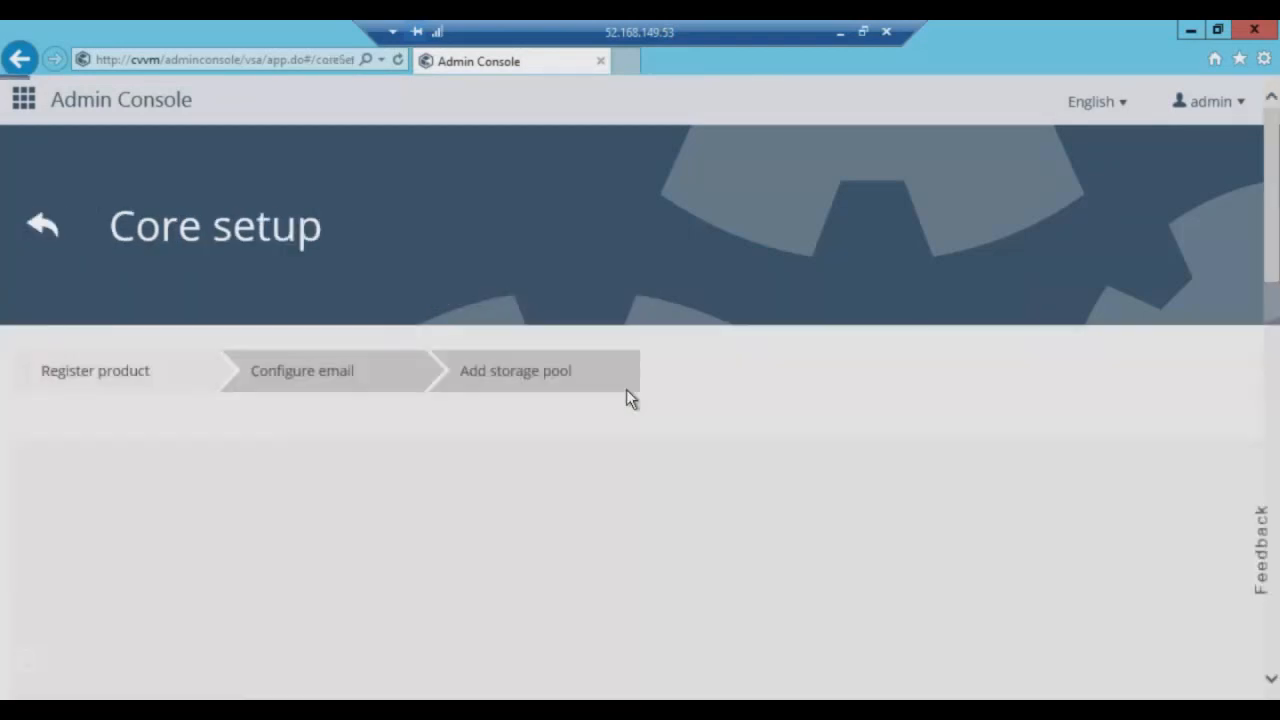
Register the product with the Commvault Cloud account e-mail and password, then save.
{"action": "scroll", "coordinate": [1025, 460], "scroll_direction": "down", "scroll_amount": 1}
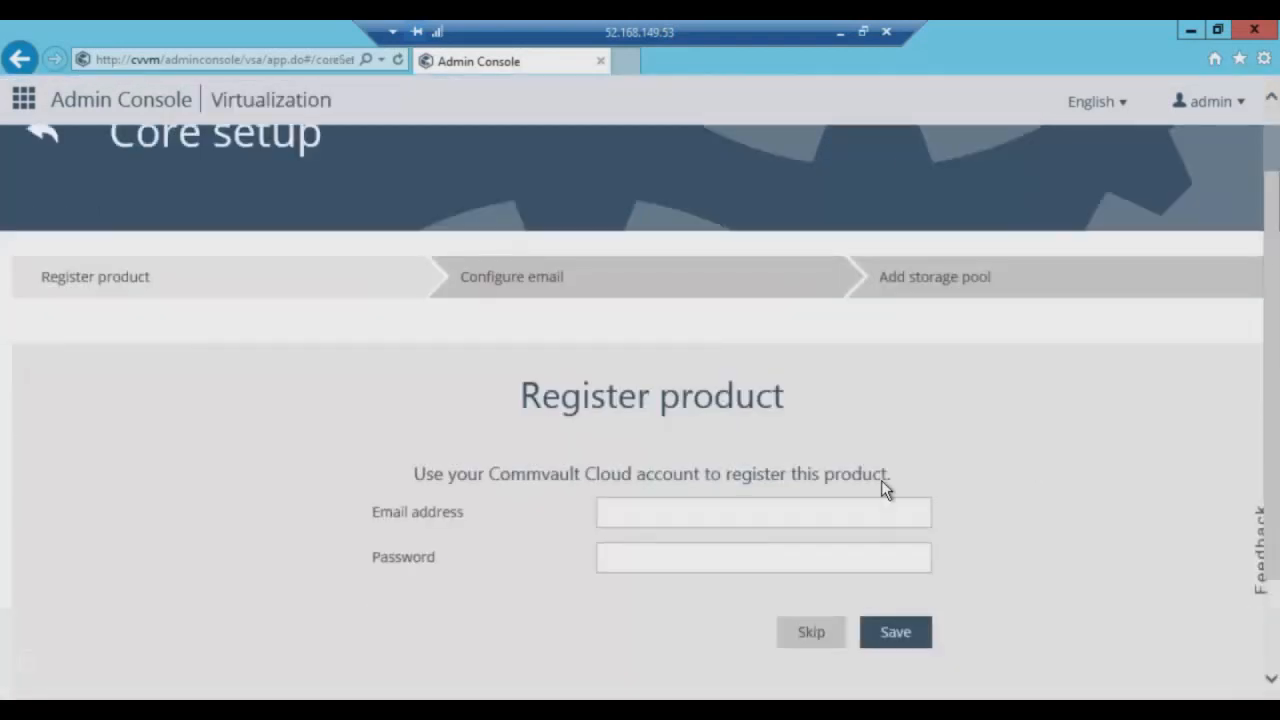
{"action": "left_click", "coordinate": [777, 512]}
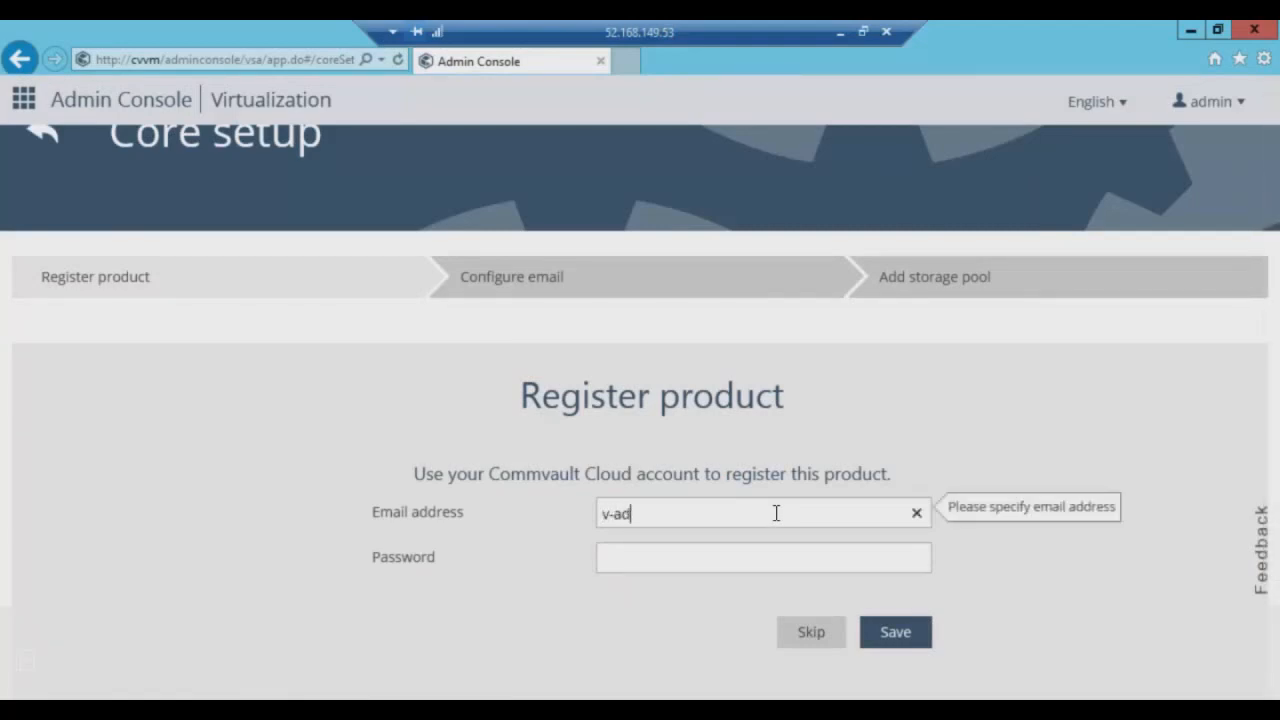
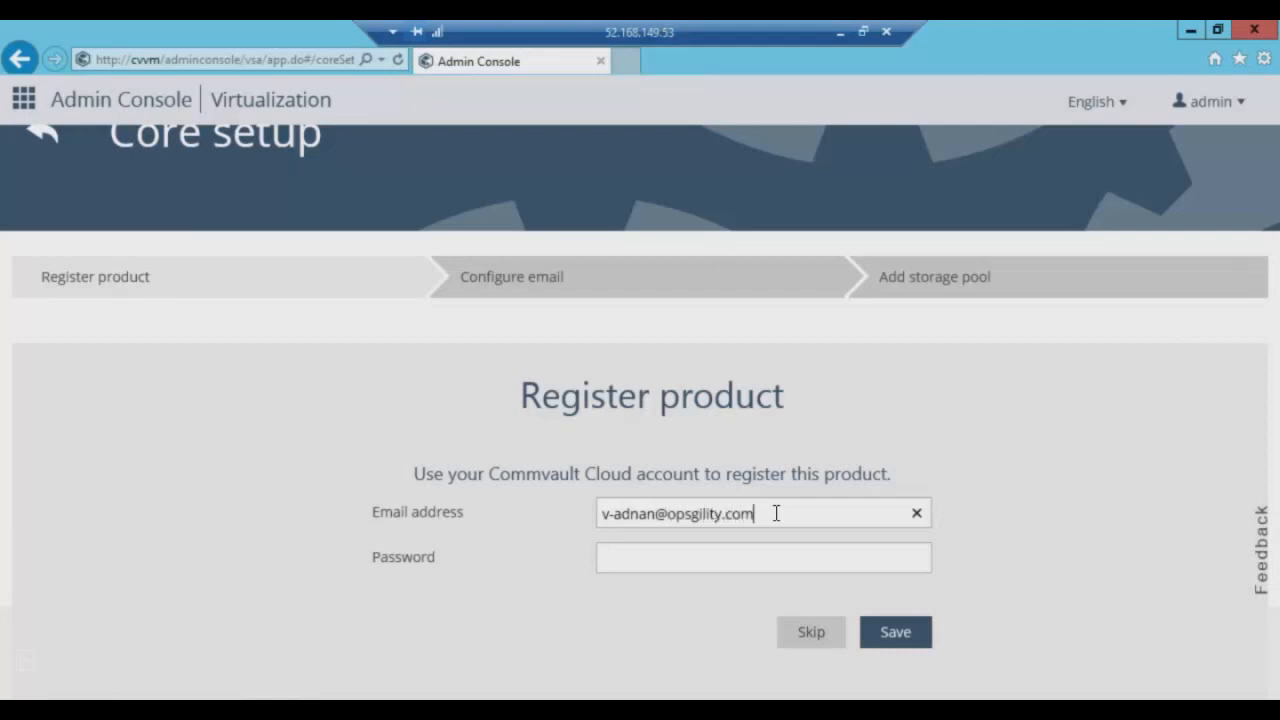
{"action": "key", "text": "Tab"}
{"action": "type", "text": "••••••"}
{"action": "type", "text": "••"}
{"action": "key", "text": "BackSpace"}
{"action": "key", "text": "BackSpace"}
{"action": "key", "text": "BackSpace"}
{"action": "key", "text": "BackSpace"}
{"action": "key", "text": "BackSpace"}
{"action": "key", "text": "BackSpace"}
{"action": "key", "text": "BackSpace"}
{"action": "key", "text": "BackSpace"}
{"action": "key", "text": "Caps_Lock"}
{"action": "type", "text": "•••••••••"}
{"action": "left_click", "coordinate": [912, 636]}
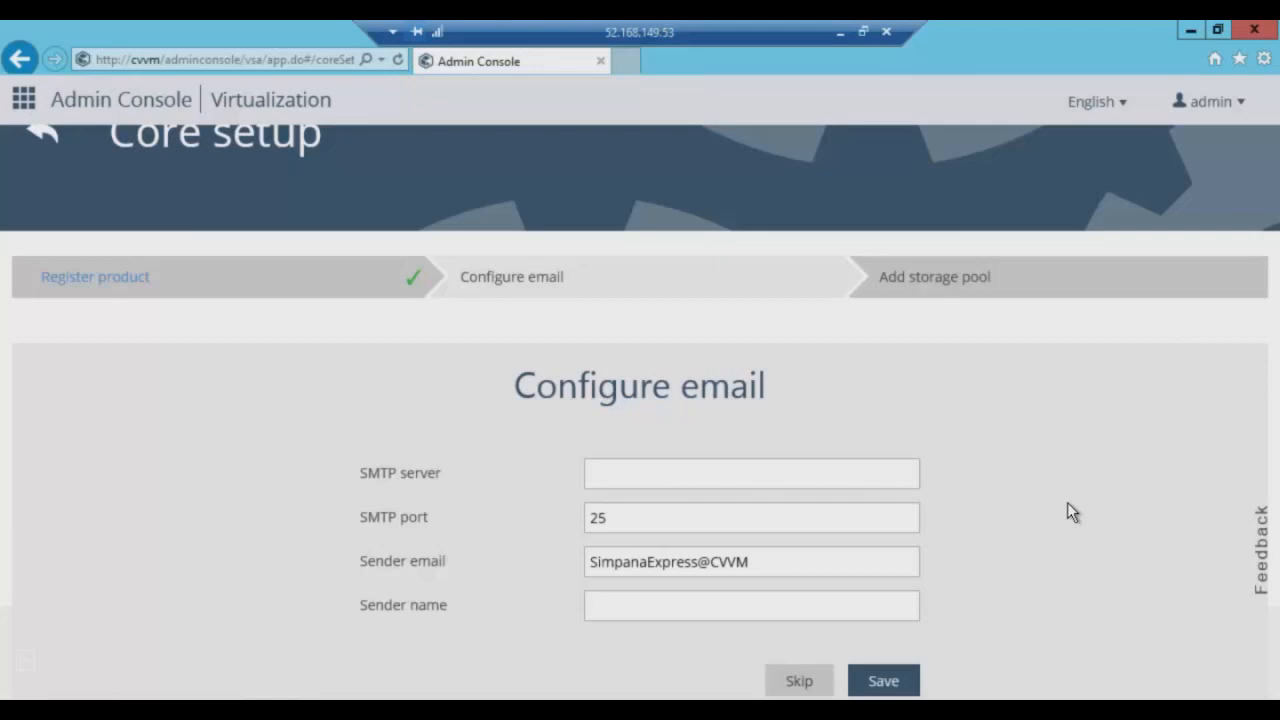
Set SMTP server smtp.gmail.com, a sender e-mail and sender name Test Admin, then save.
{"action": "left_click", "coordinate": [698, 474]}
{"action": "type", "text": "sm"}
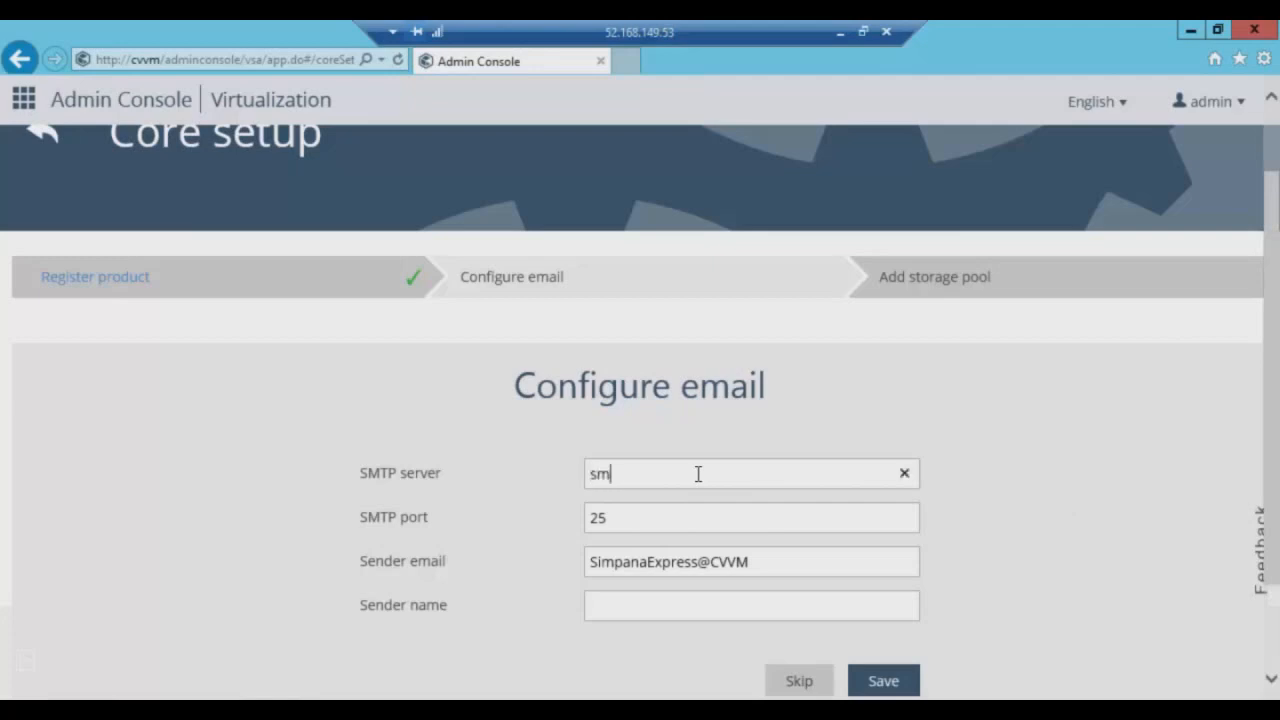
{"action": "type", "text": "tp"}
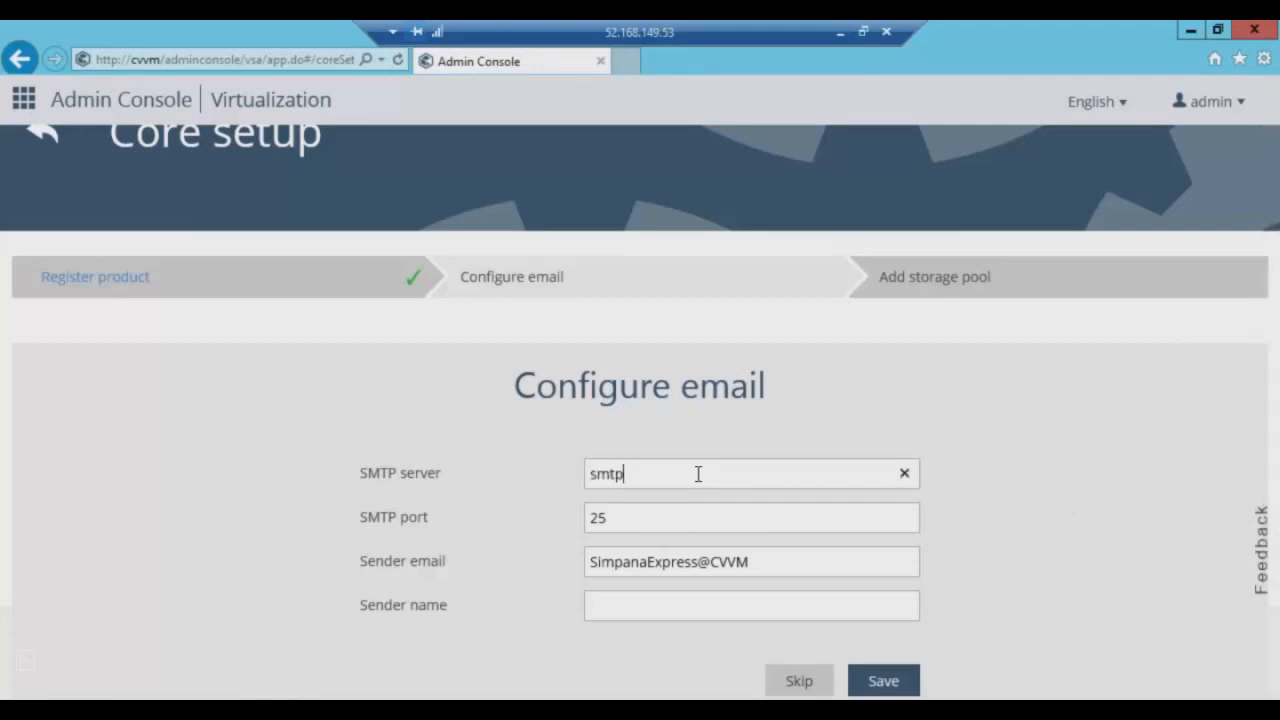
{"action": "type", "text": ".gmail.com"}
{"action": "key", "text": "Tab"}
{"action": "key", "text": "Tab"}
{"action": "type", "text": "t"}
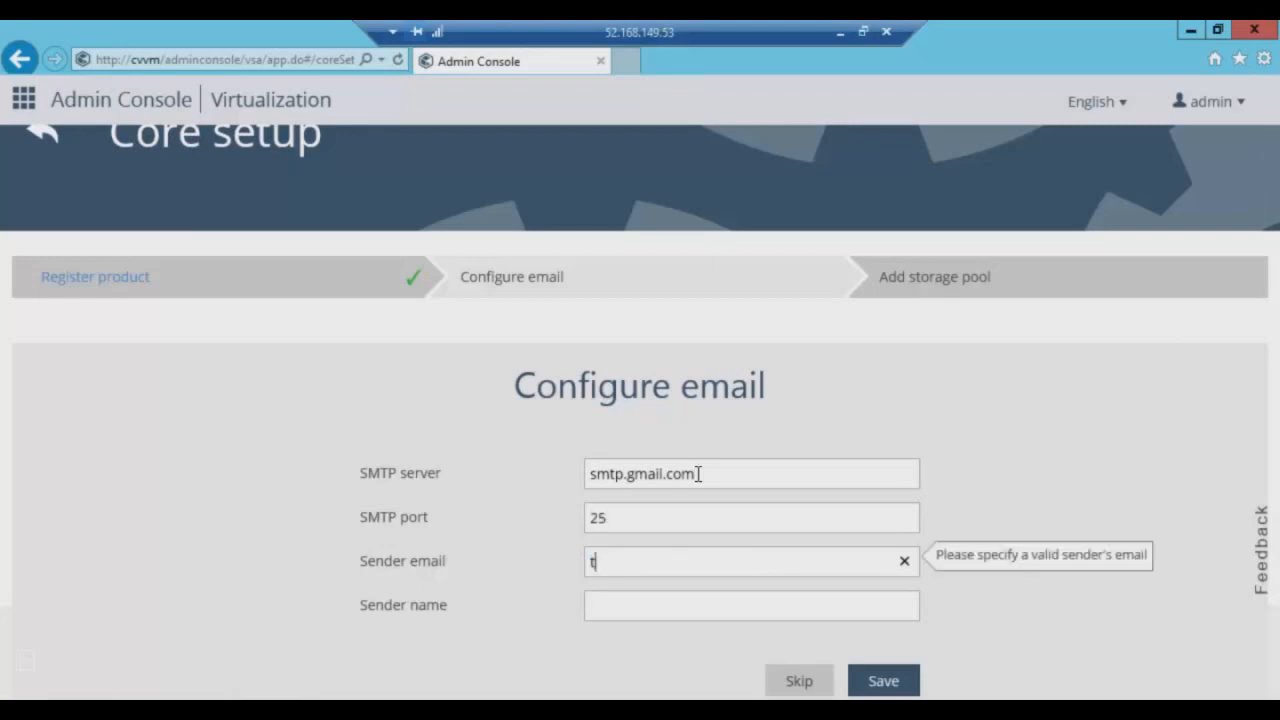
{"action": "type", "text": "est@gmail.com"}
{"action": "key", "text": "Tab"}
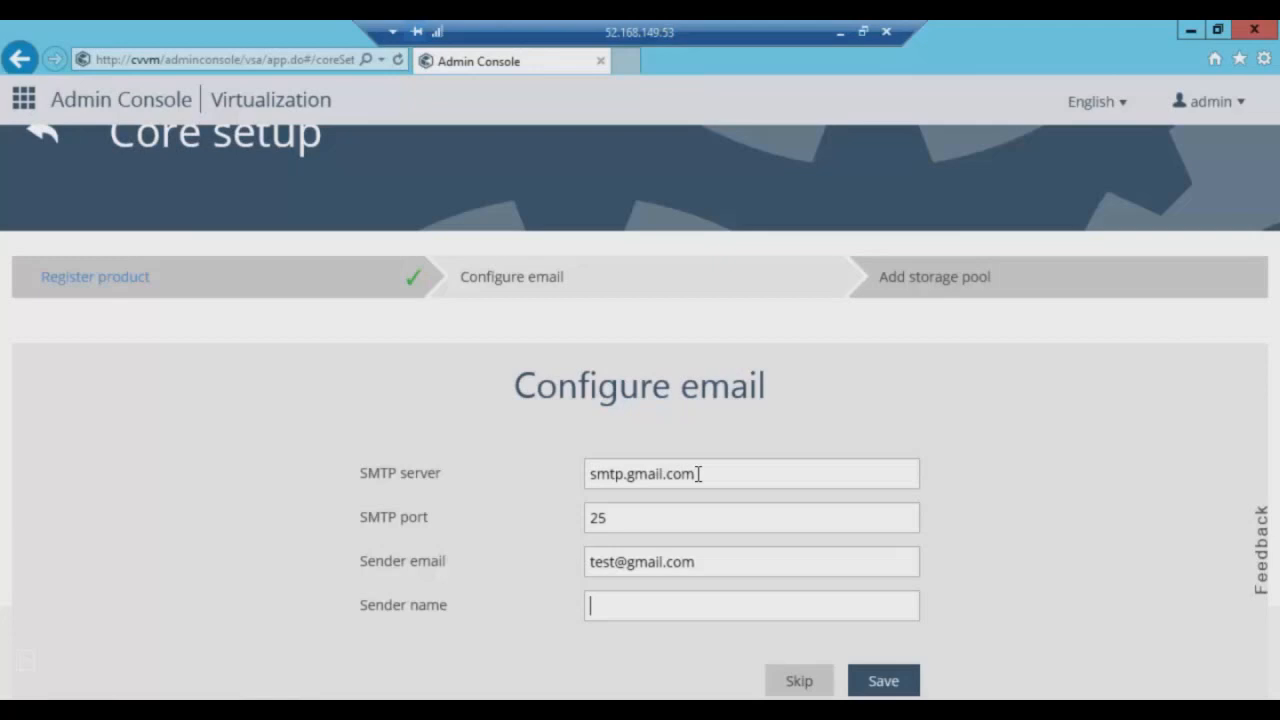
{"action": "type", "text": "Test Admin"}
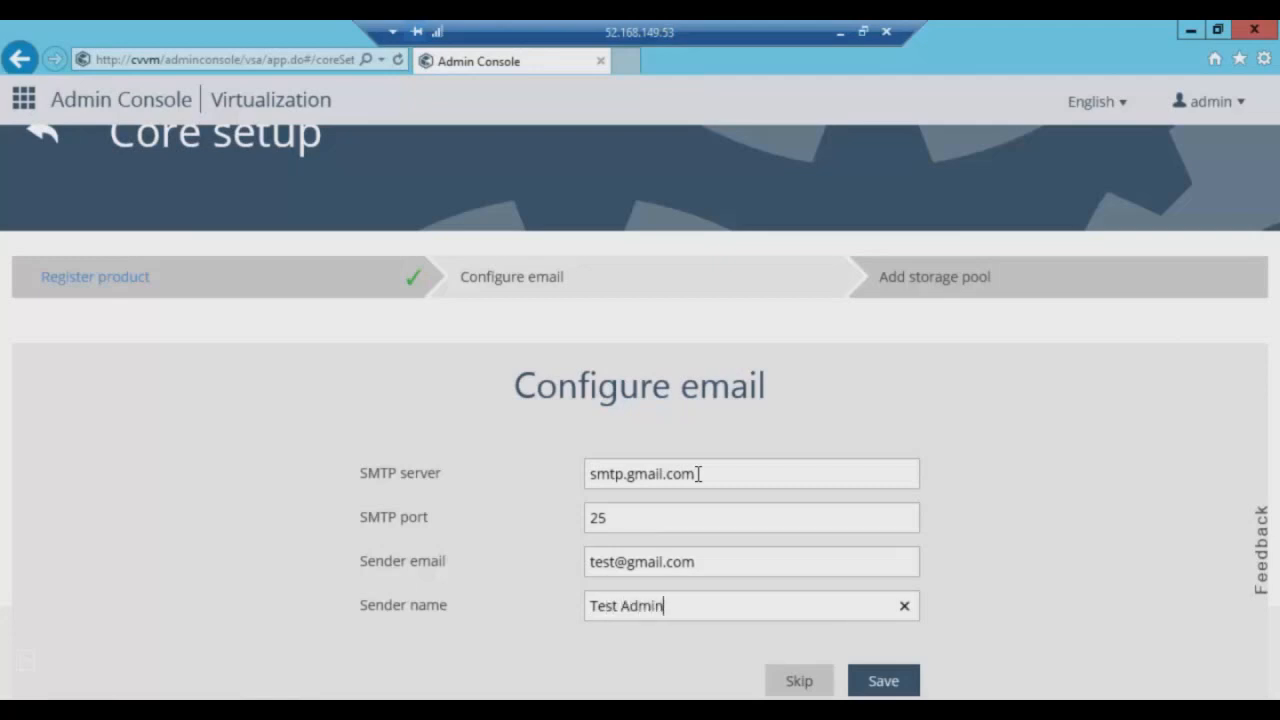
{"action": "left_click", "coordinate": [882, 680]}
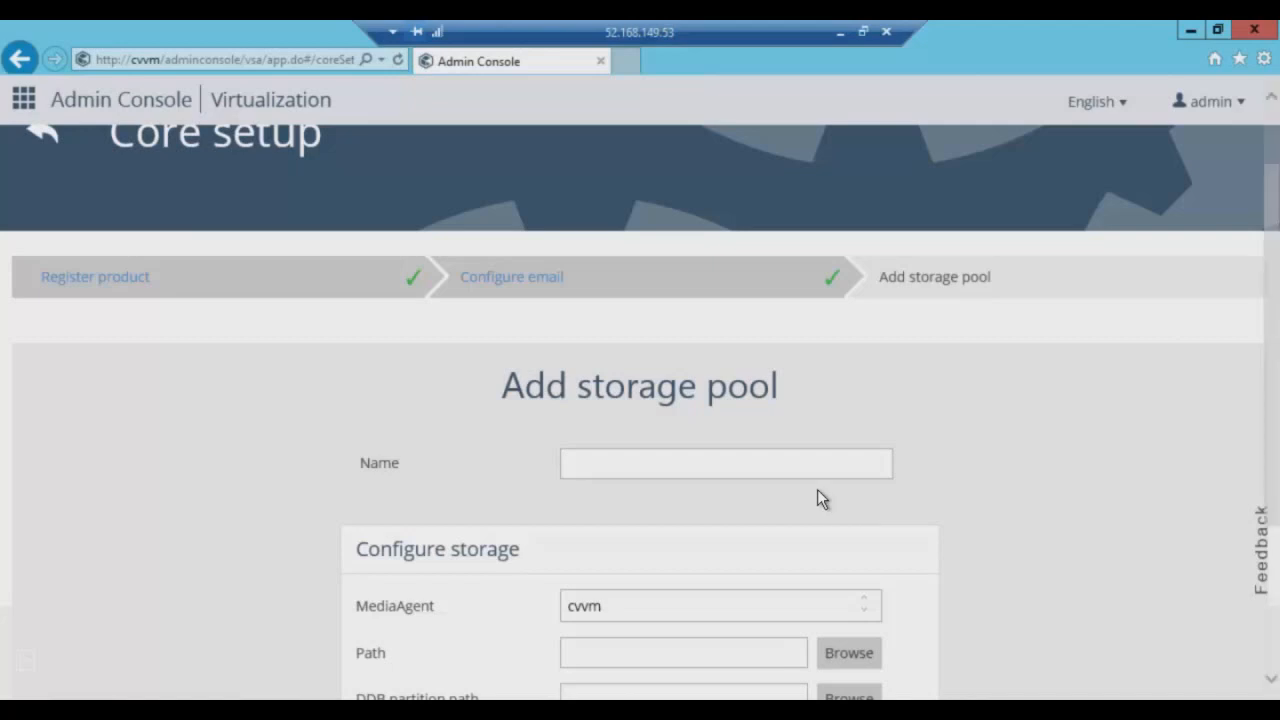
Name the storage pool Target and create a Library folder on drive F:.
{"action": "left_click", "coordinate": [637, 461]}
{"action": "type", "text": "Target"}
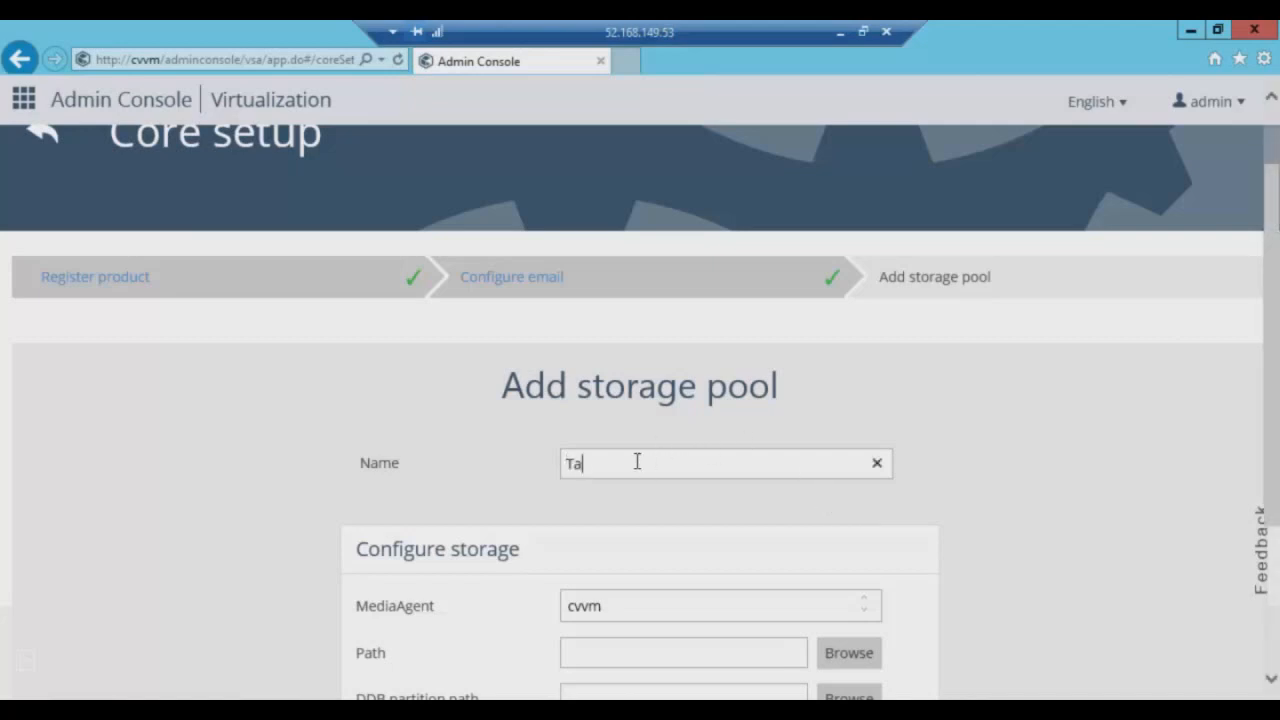
{"action": "scroll", "coordinate": [746, 490], "scroll_direction": "down", "scroll_amount": 1}
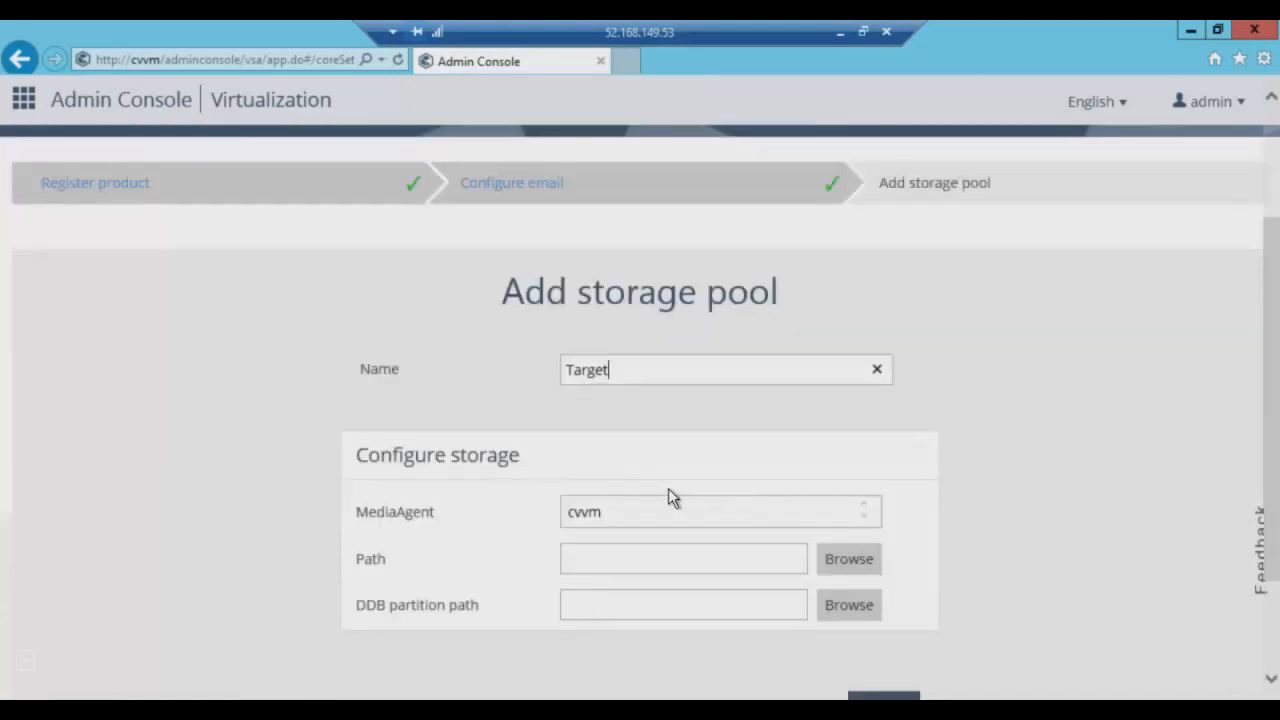
{"action": "left_click", "coordinate": [852, 572]}
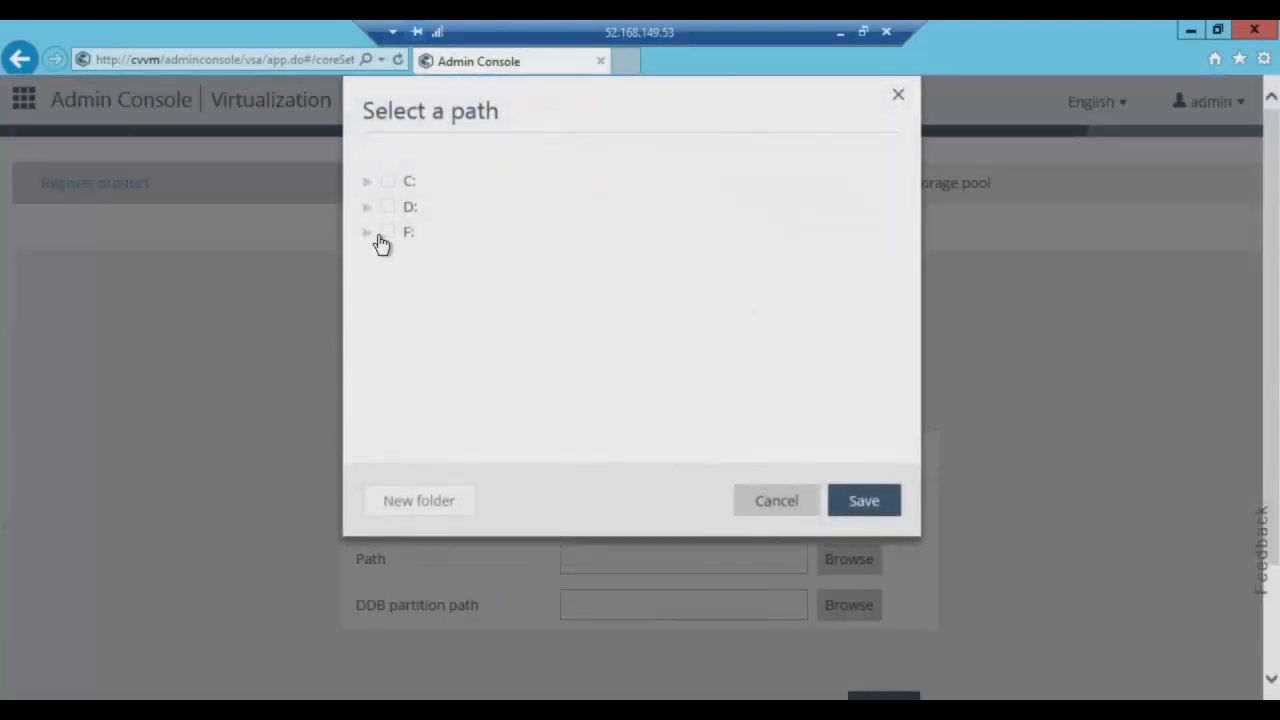
{"action": "left_click", "coordinate": [369, 236]}
{"action": "left_click", "coordinate": [390, 234]}
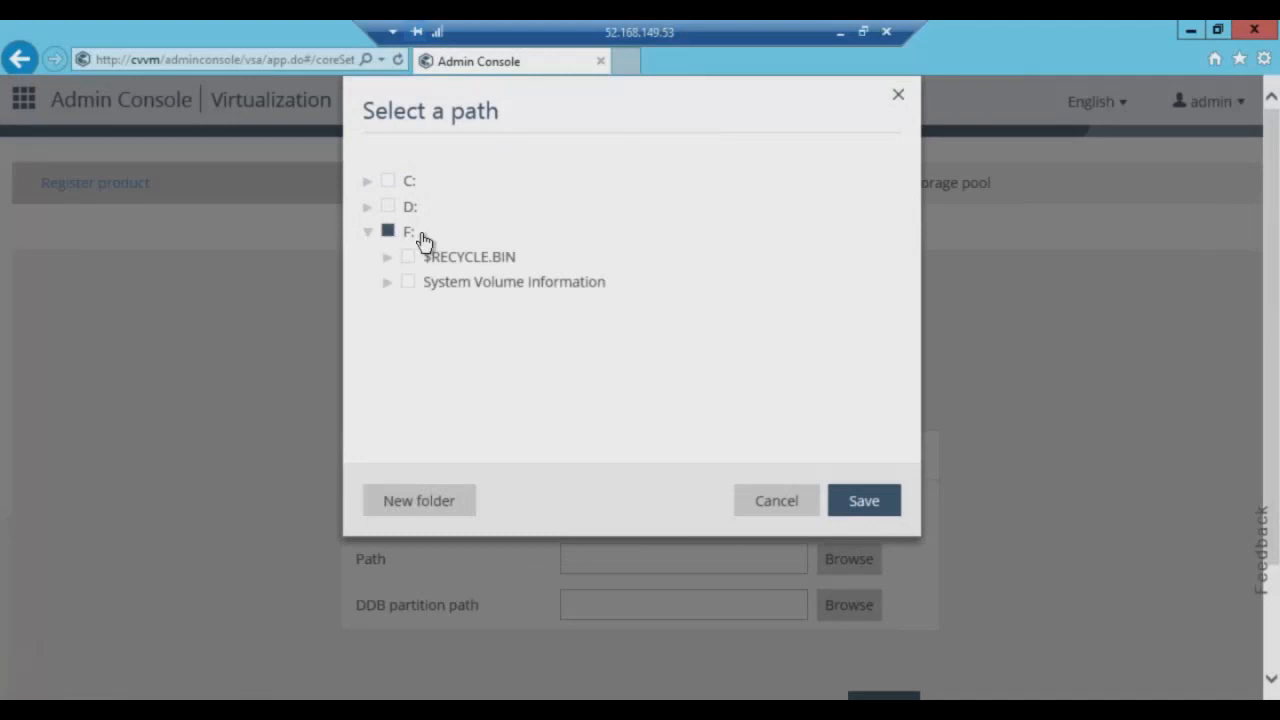
{"action": "left_click", "coordinate": [462, 497]}
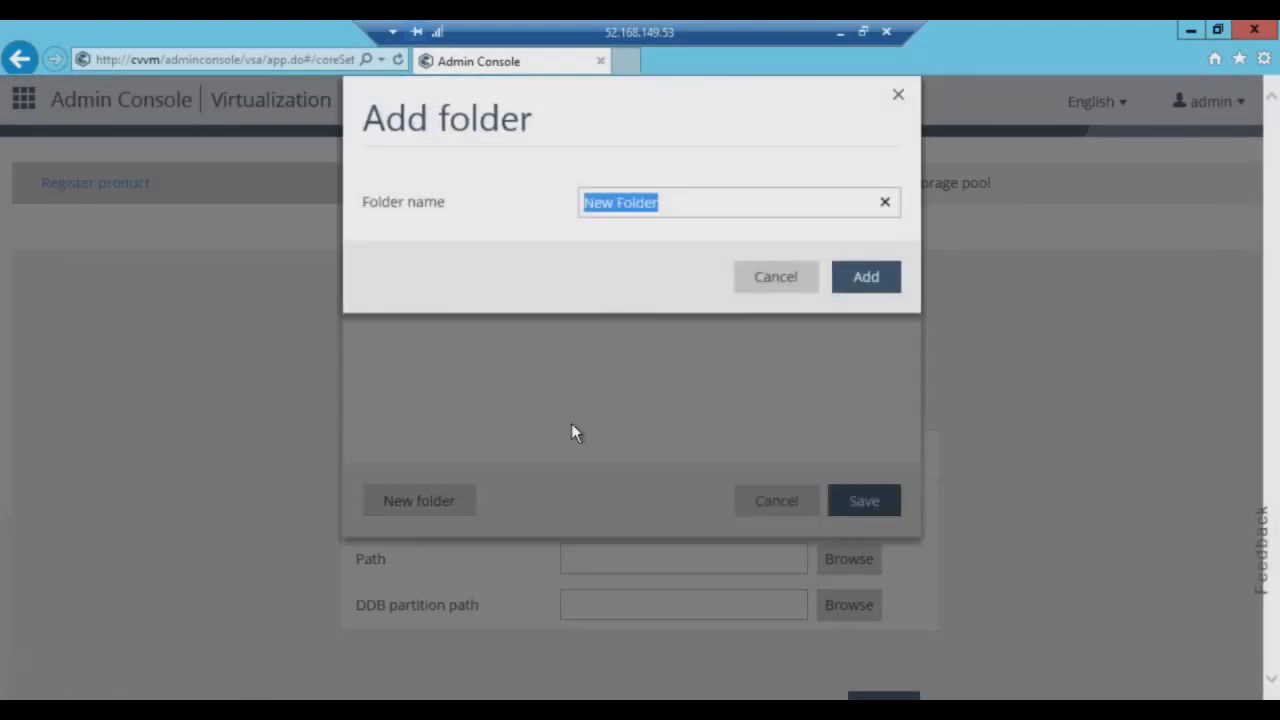
{"action": "type", "text": "Library"}
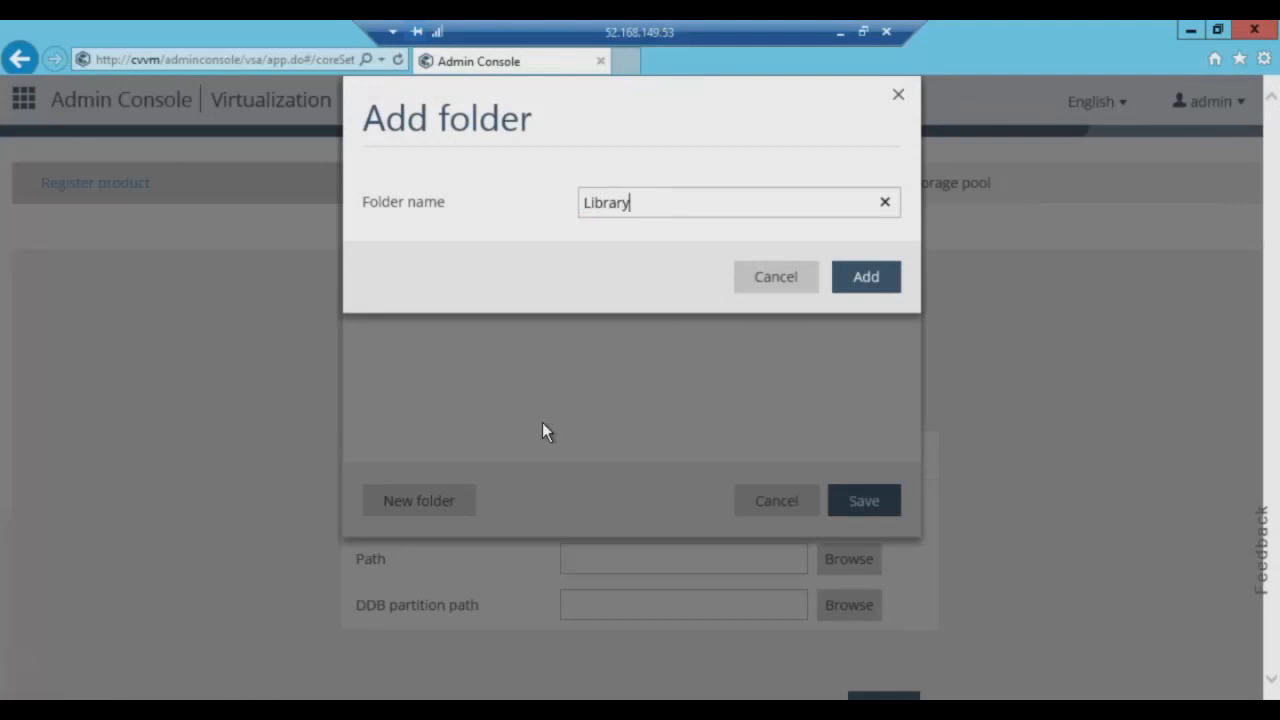
{"action": "left_click", "coordinate": [877, 297]}
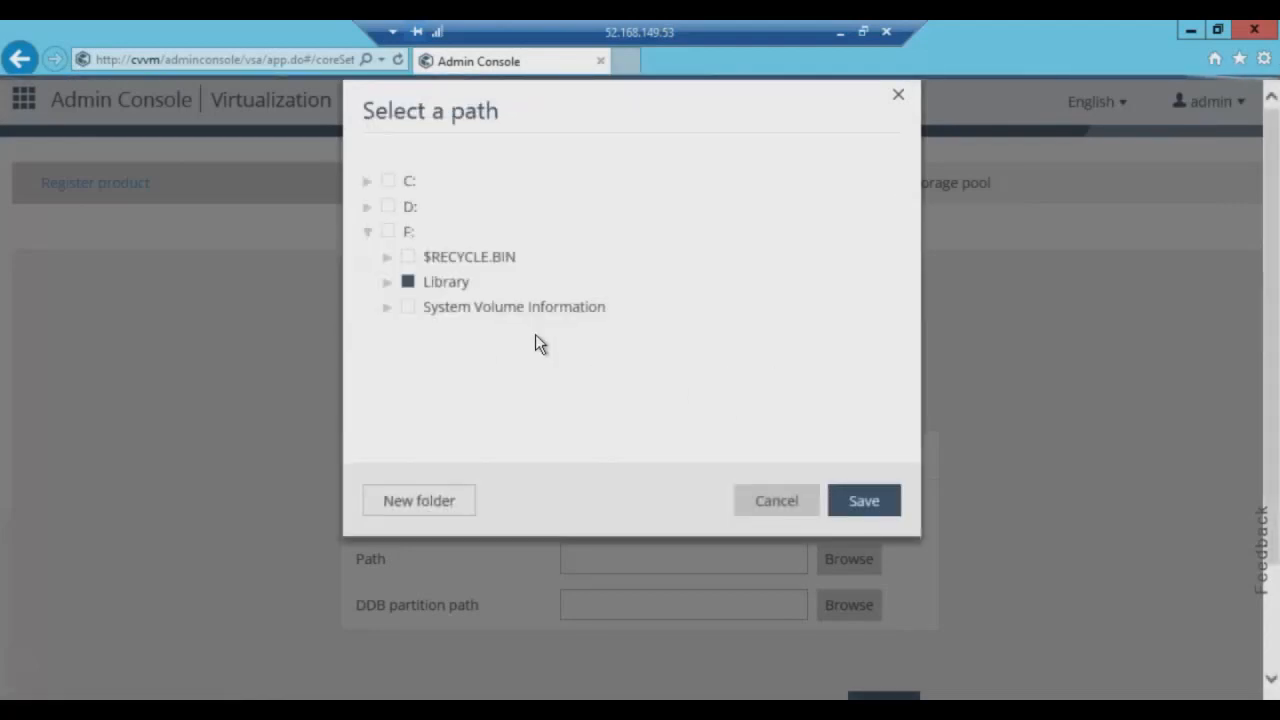
Create a DBB Target folder on F: and set F:\Library as the storage path.
{"action": "left_click", "coordinate": [392, 232]}
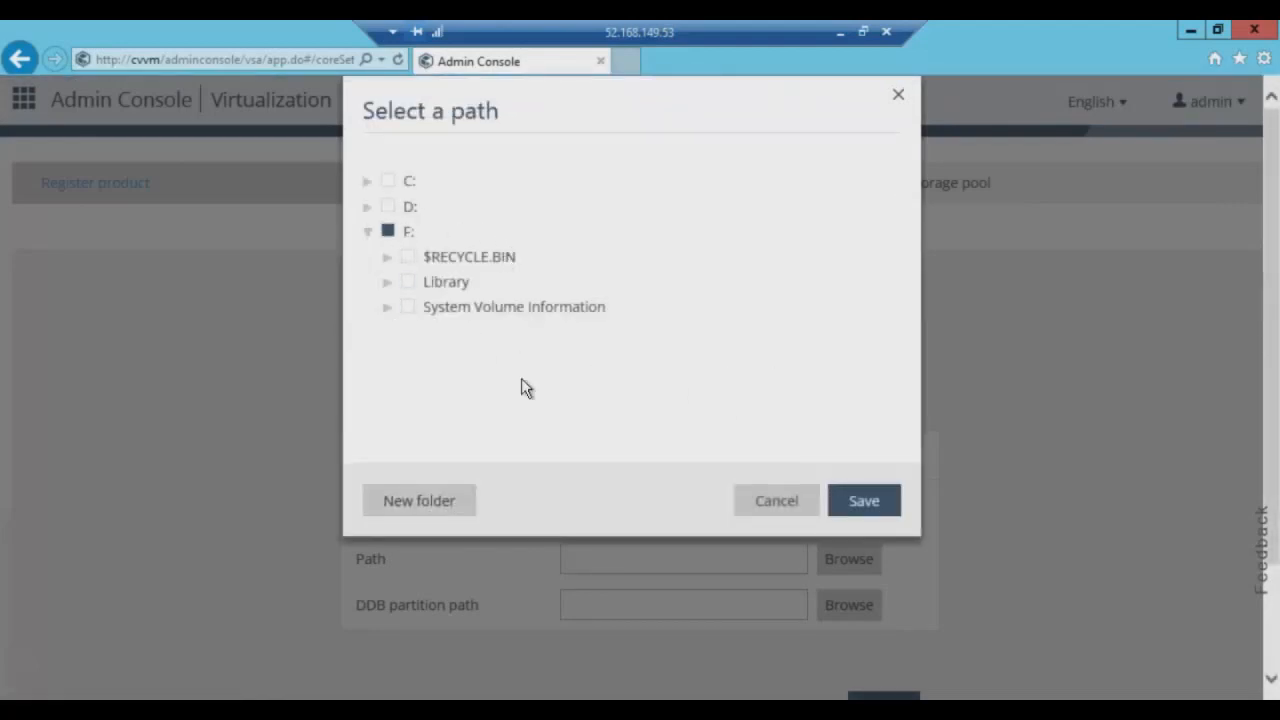
{"action": "left_click", "coordinate": [447, 493]}
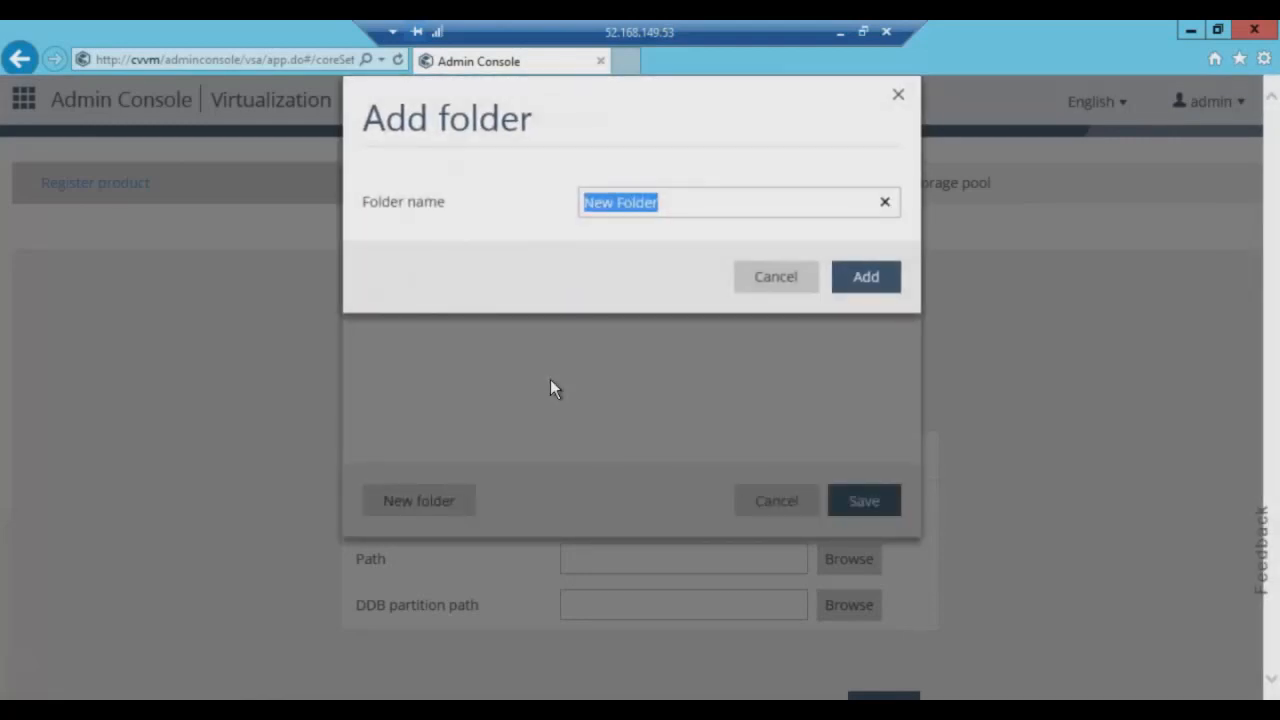
{"action": "type", "text": "DBB T"}
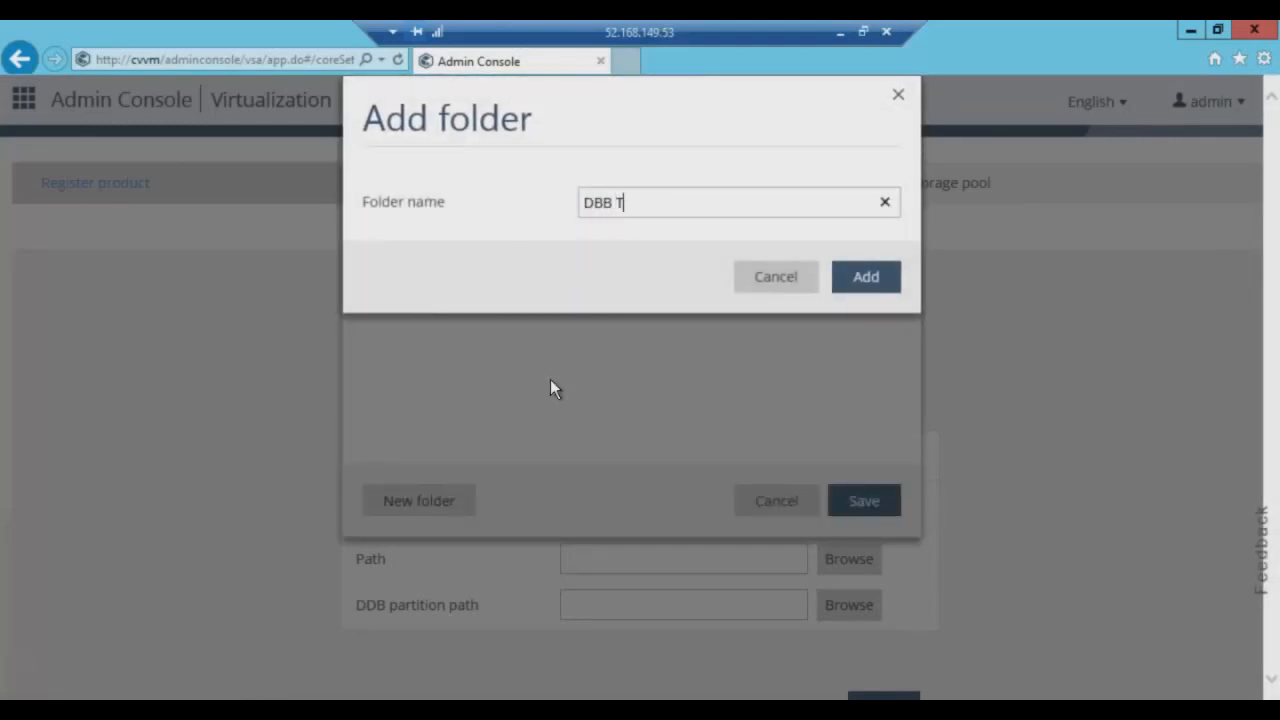
{"action": "type", "text": "arget"}
{"action": "left_click", "coordinate": [866, 277]}
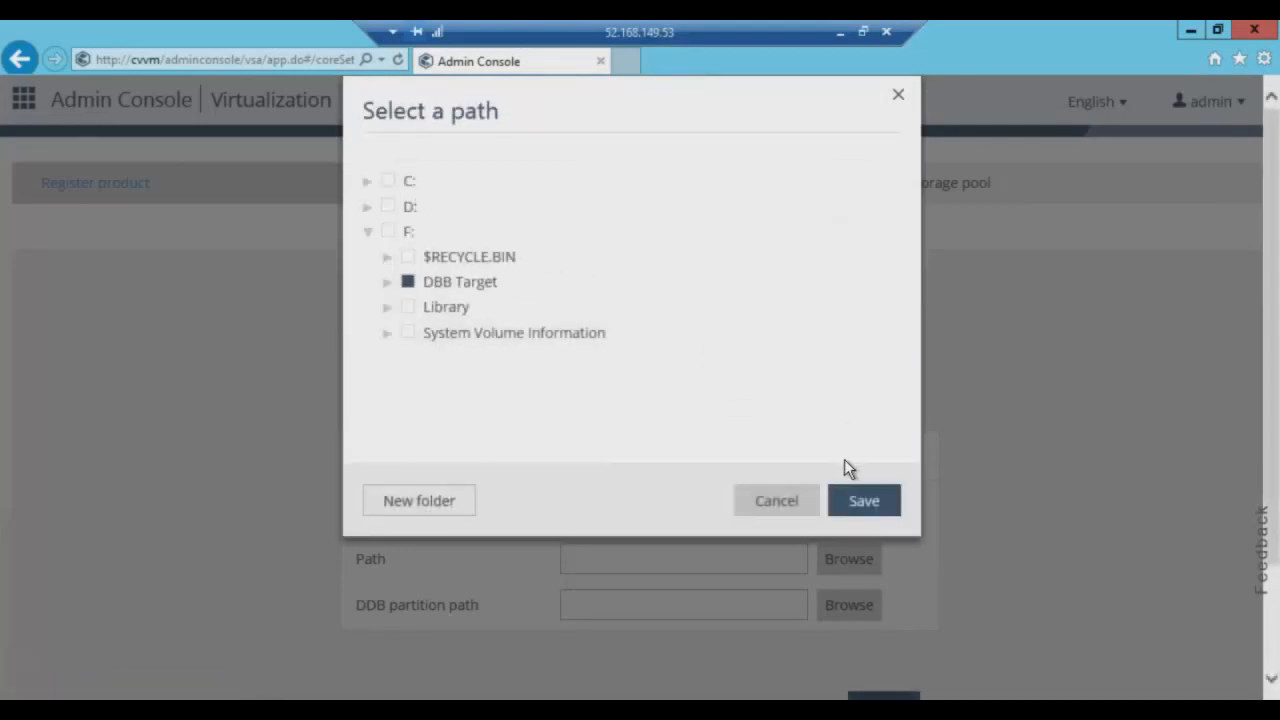
{"action": "left_click", "coordinate": [455, 309]}
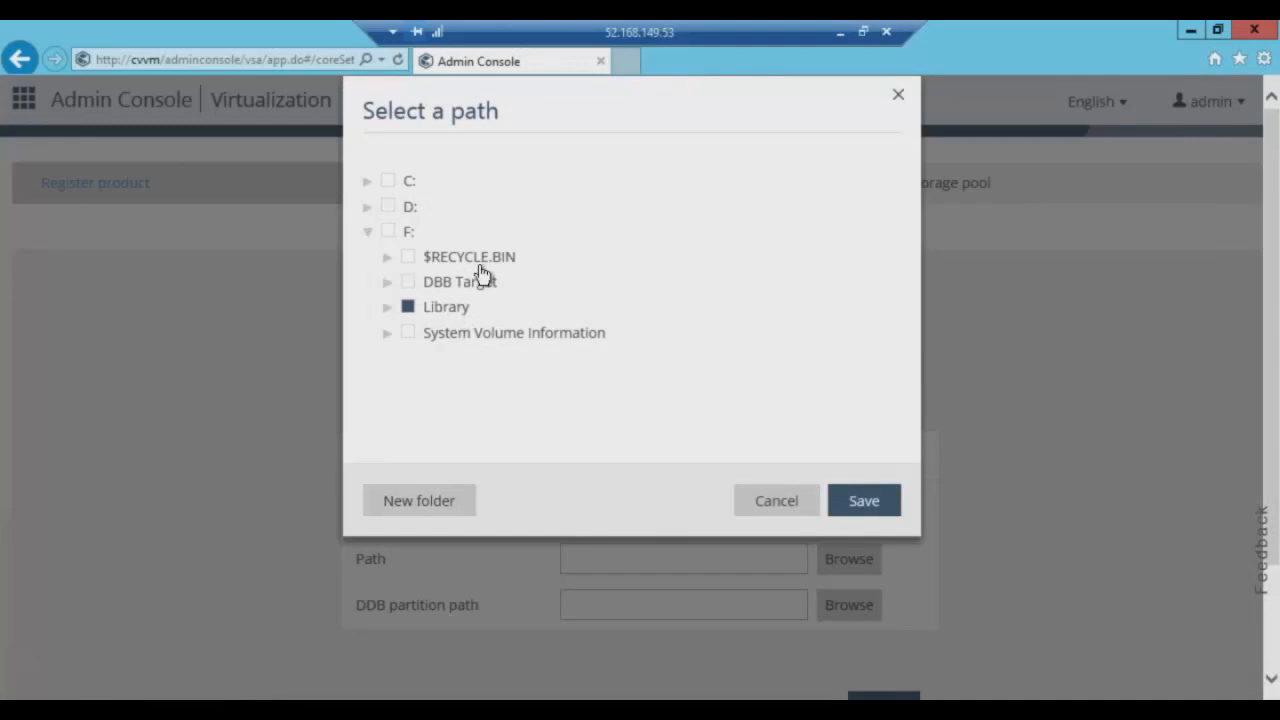
{"action": "left_click", "coordinate": [838, 508]}
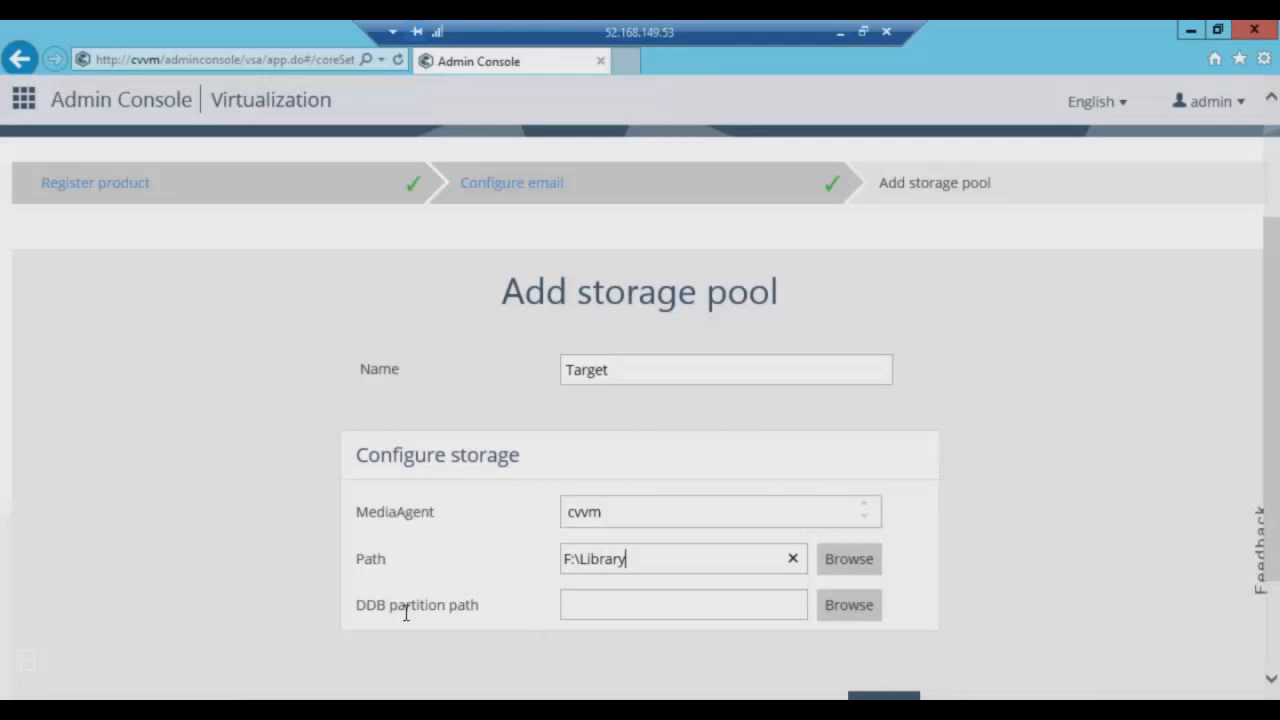
Set the DDB partition path to F:\DBB Target and save the Target storage pool.
{"action": "left_click", "coordinate": [836, 618]}
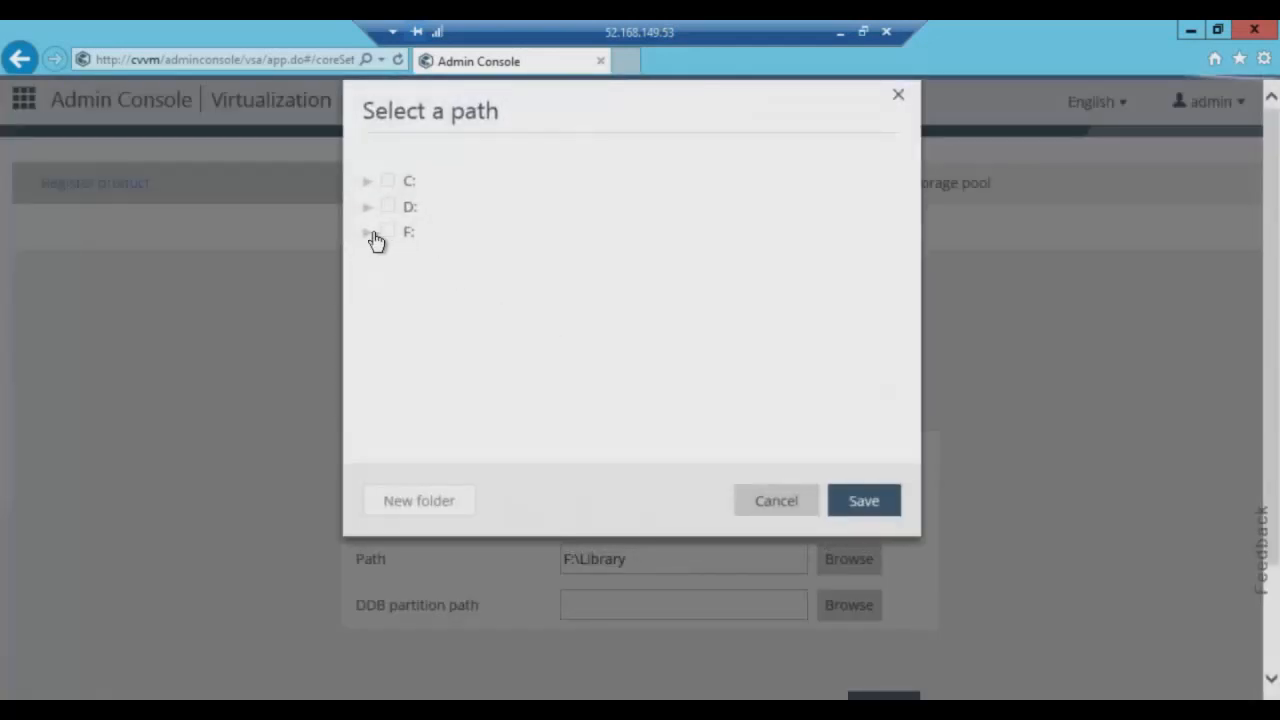
{"action": "left_click", "coordinate": [368, 232]}
{"action": "left_click", "coordinate": [458, 284]}
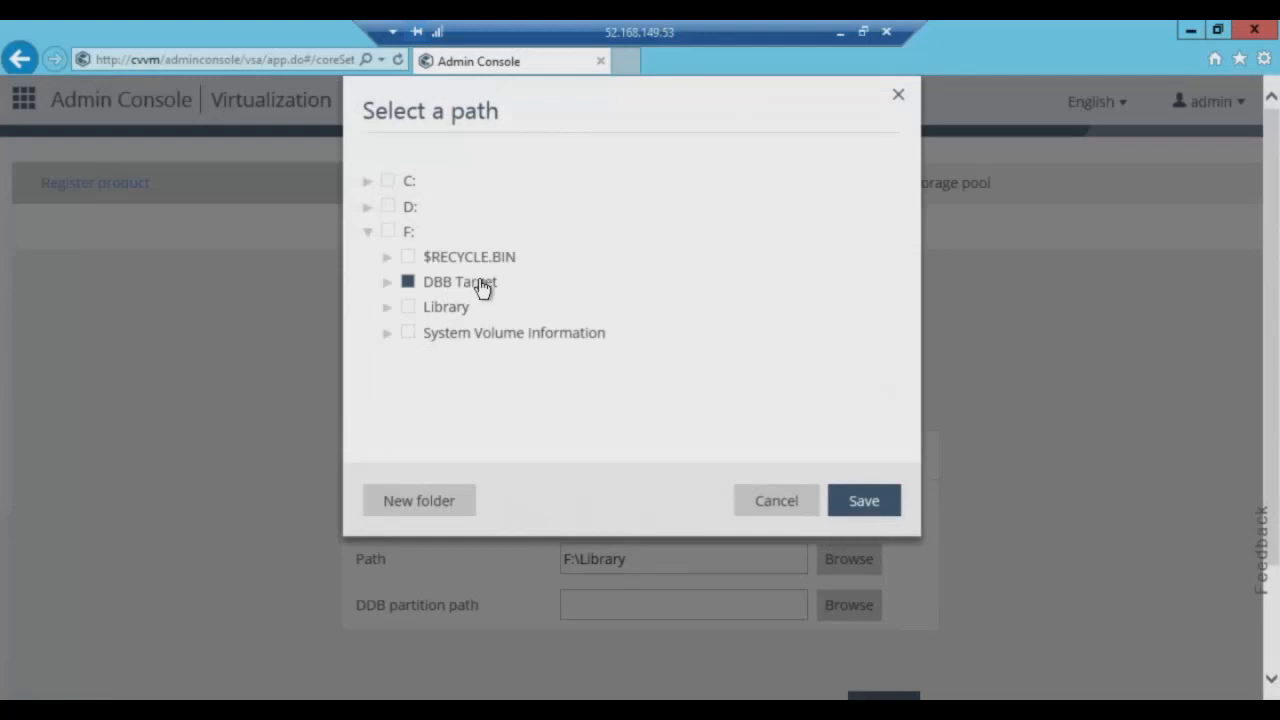
{"action": "left_click", "coordinate": [860, 502]}
{"action": "scroll", "coordinate": [958, 400], "scroll_direction": "down", "scroll_amount": 2}
{"action": "left_click", "coordinate": [886, 559]}
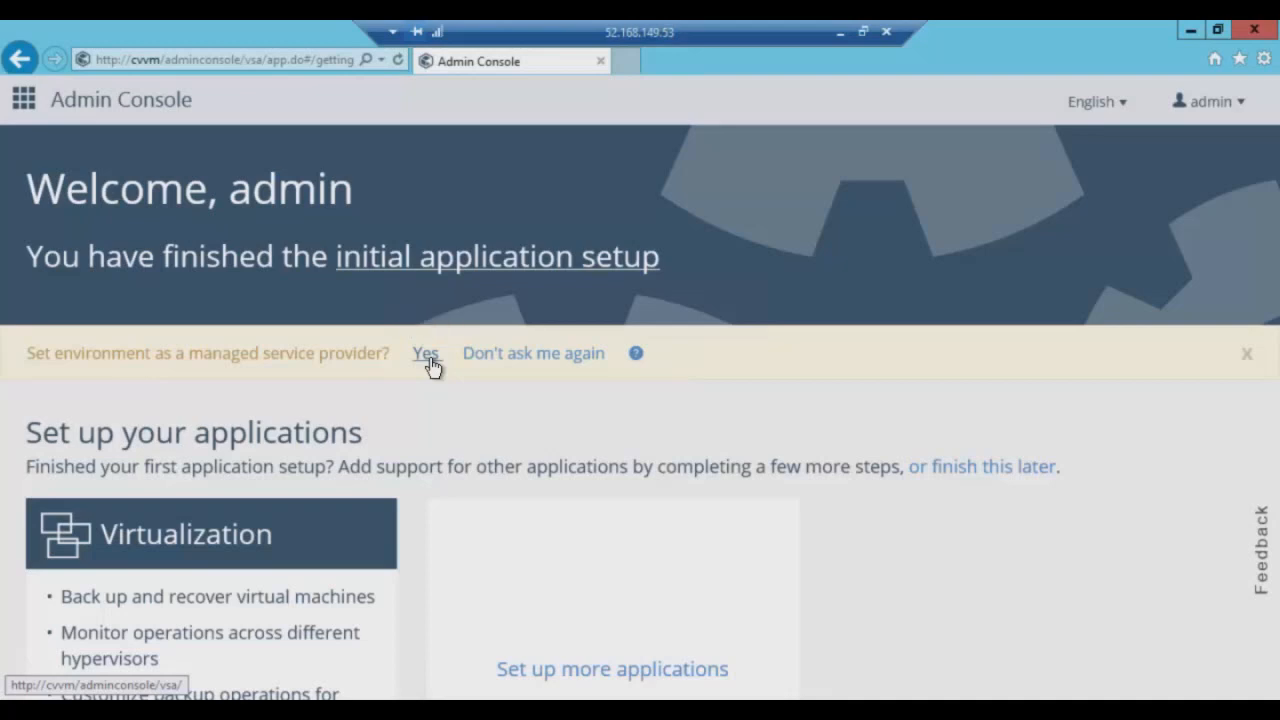
Permanently dismiss the managed service provider question and open the Web Console in a new tab.
{"action": "left_click", "coordinate": [575, 357]}
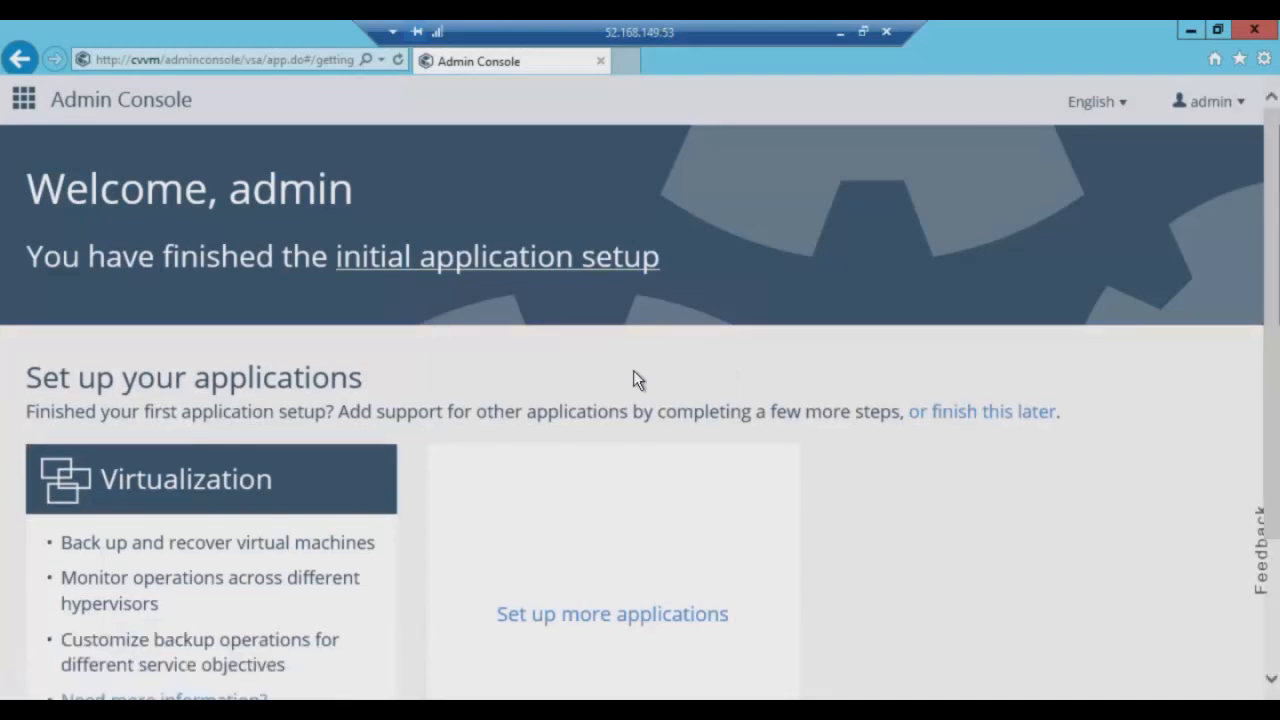
{"action": "scroll", "coordinate": [633, 379], "scroll_direction": "down", "scroll_amount": 3}
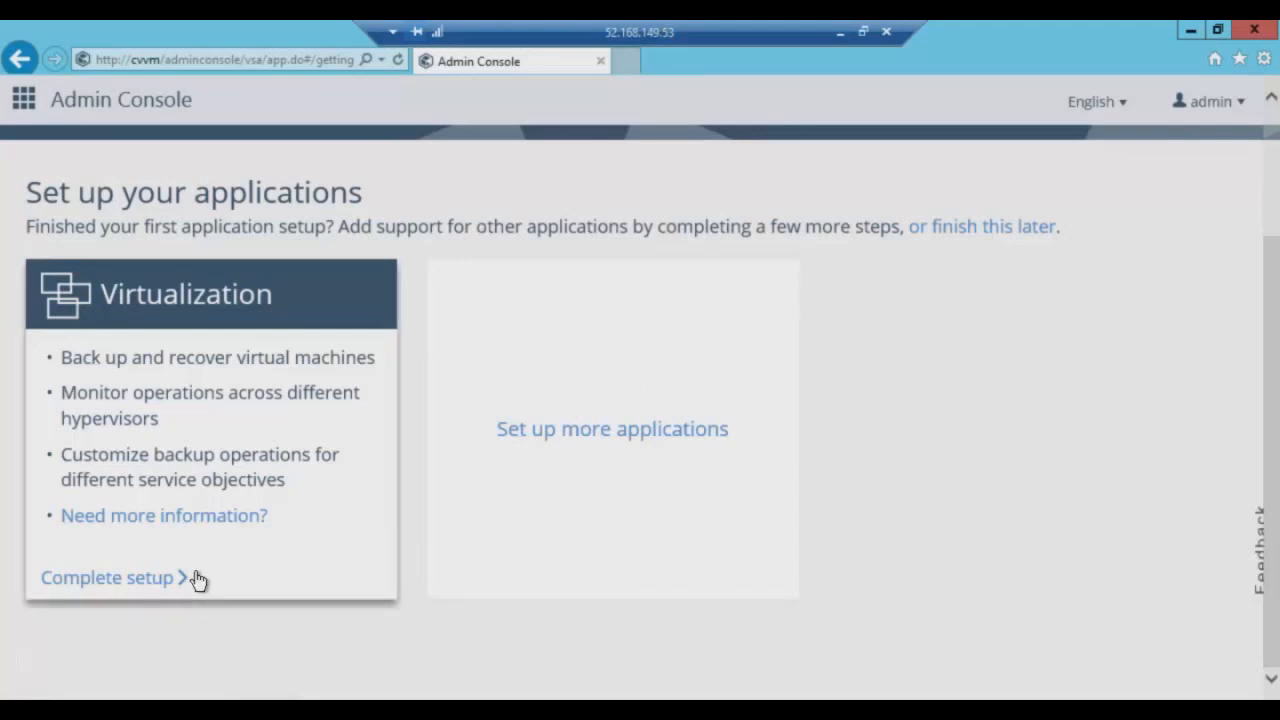
{"action": "scroll", "coordinate": [314, 491], "scroll_direction": "up", "scroll_amount": 3}
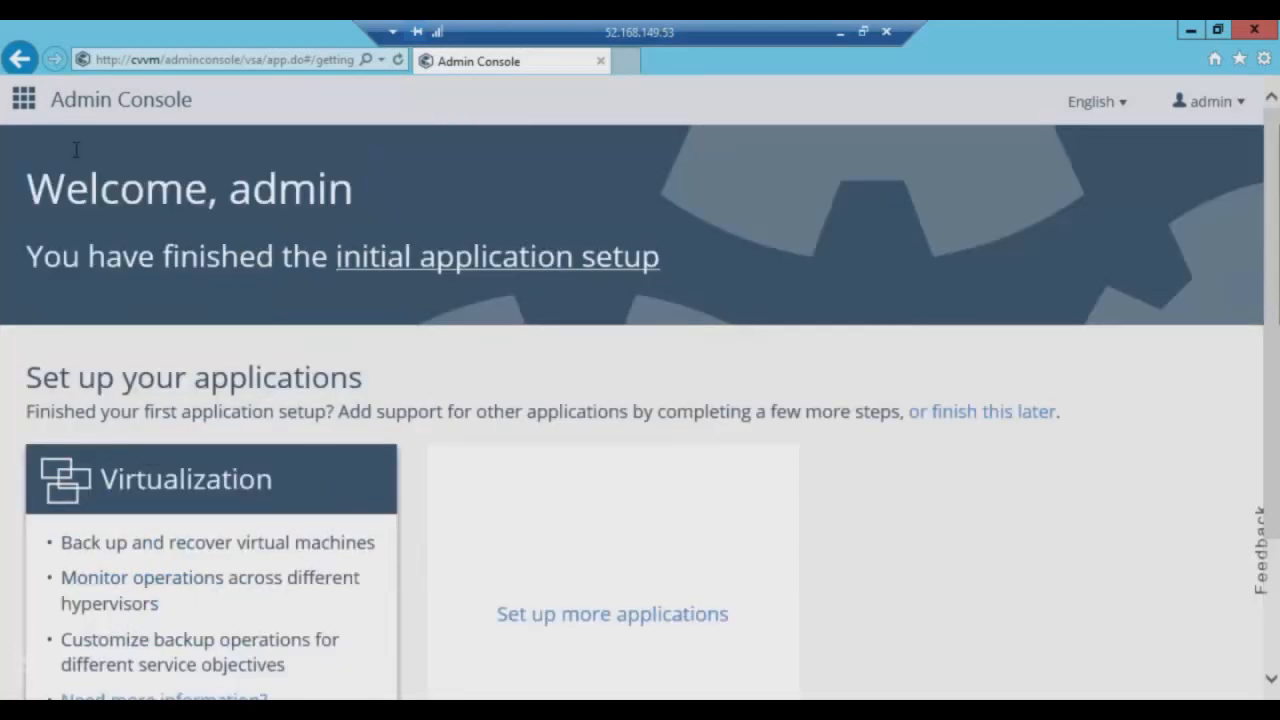
{"action": "left_click", "coordinate": [30, 108]}
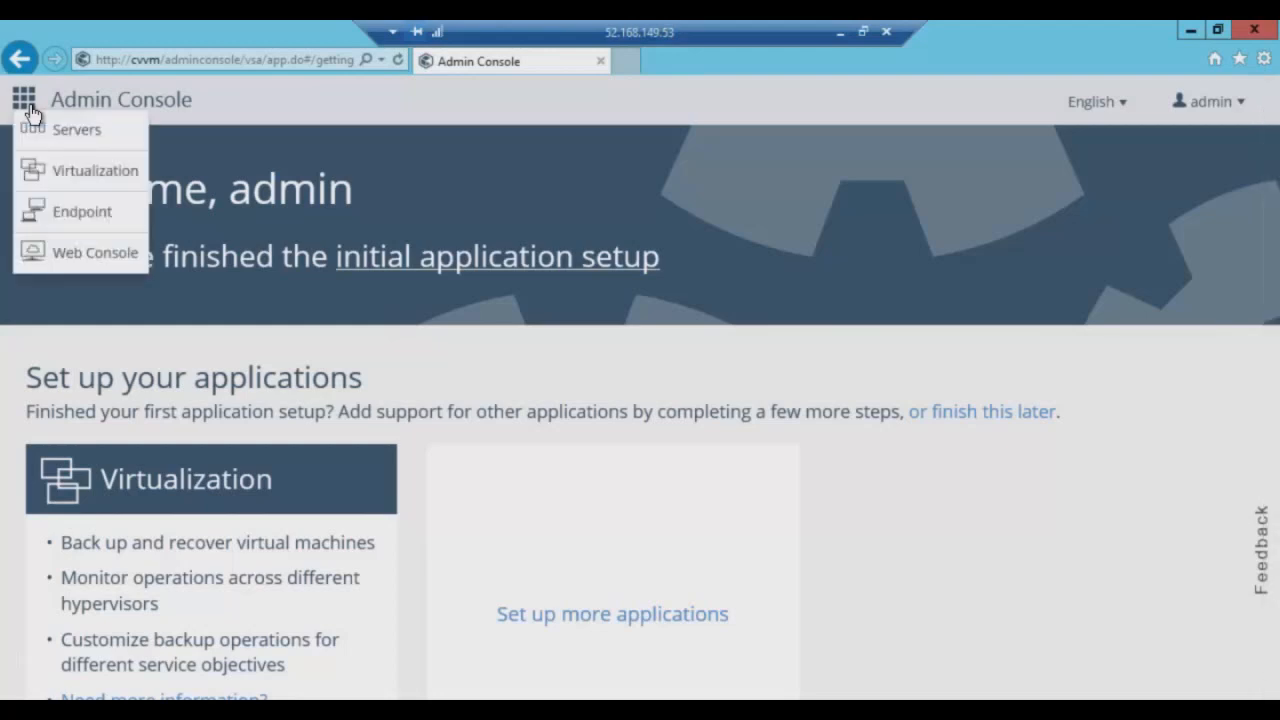
{"action": "left_click", "coordinate": [100, 253]}
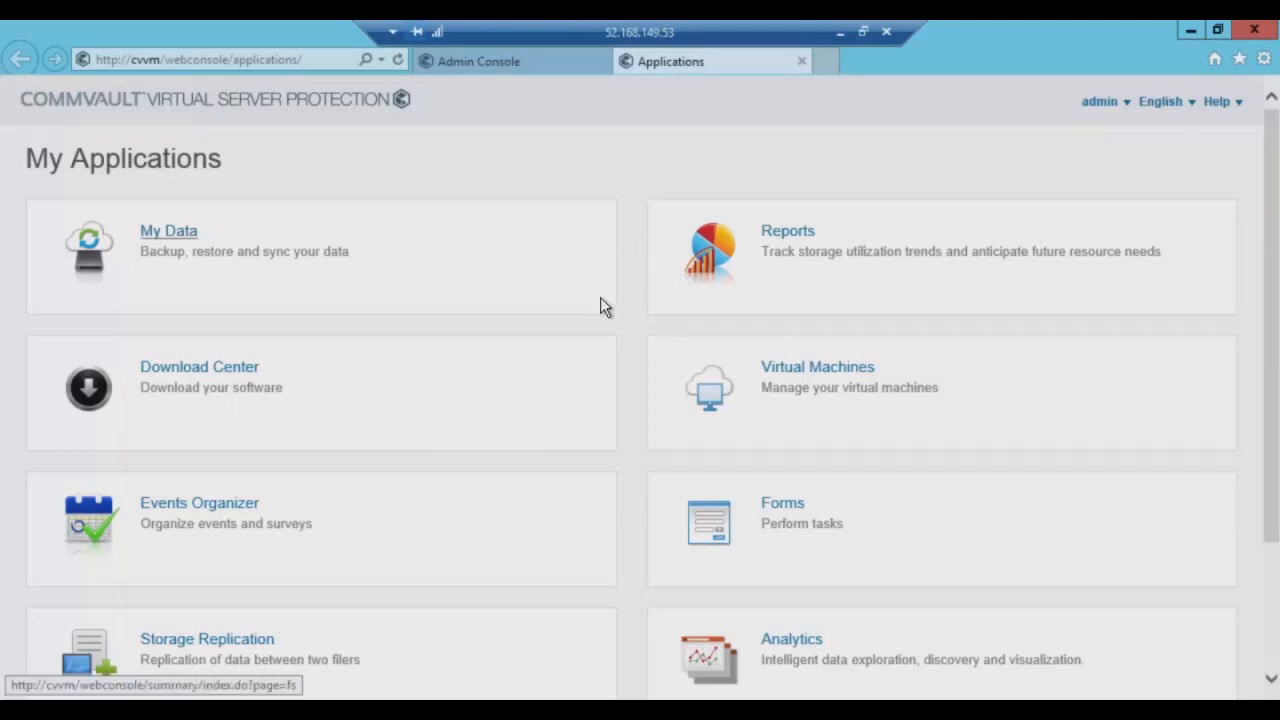
Start the virtualization setup from the Admin Console, then close both browser tabs.
{"action": "left_click", "coordinate": [479, 61]}
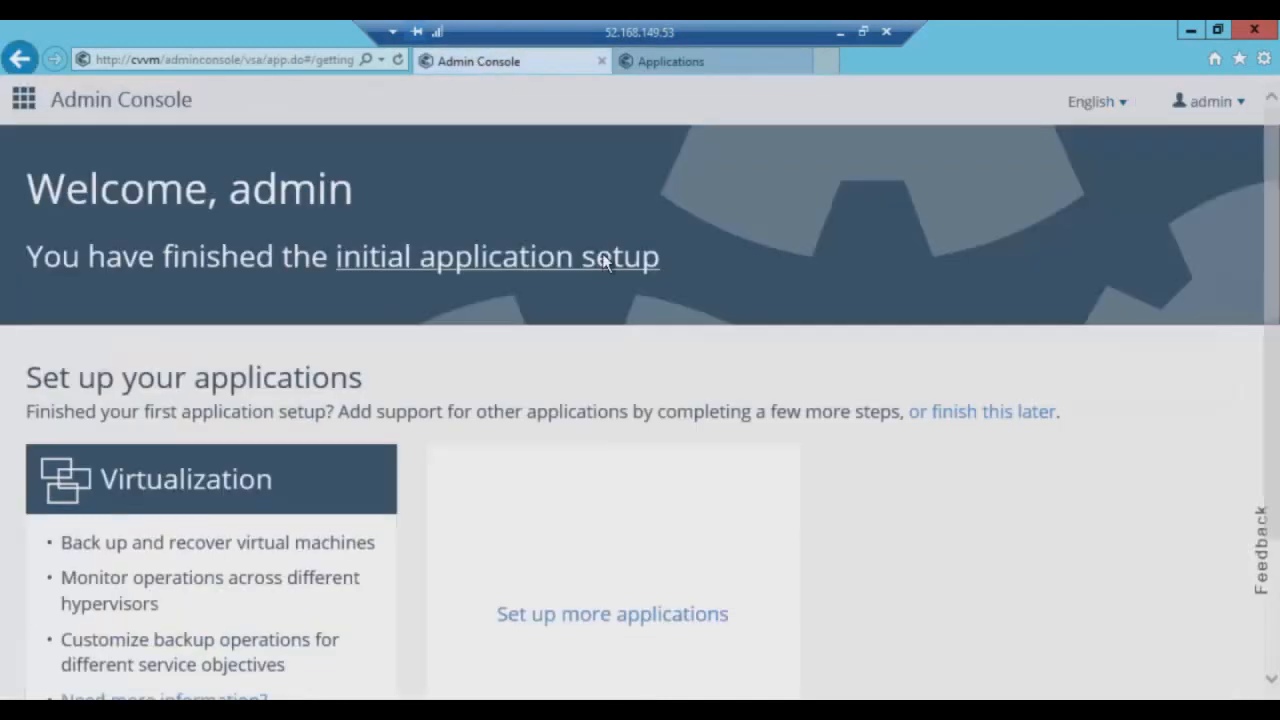
{"action": "scroll", "coordinate": [610, 285], "scroll_direction": "down", "scroll_amount": 3}
{"action": "scroll", "coordinate": [606, 283], "scroll_direction": "up", "scroll_amount": 1}
{"action": "scroll", "coordinate": [514, 451], "scroll_direction": "down", "scroll_amount": 1}
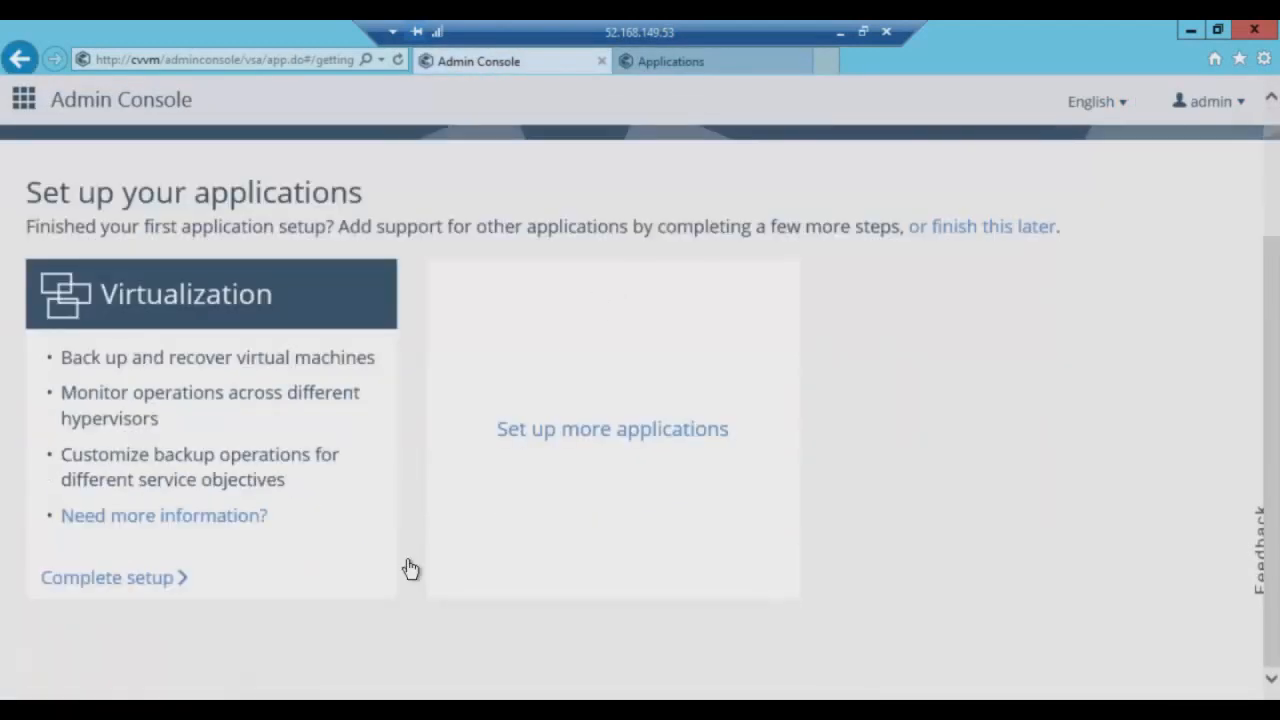
{"action": "left_click", "coordinate": [177, 580]}
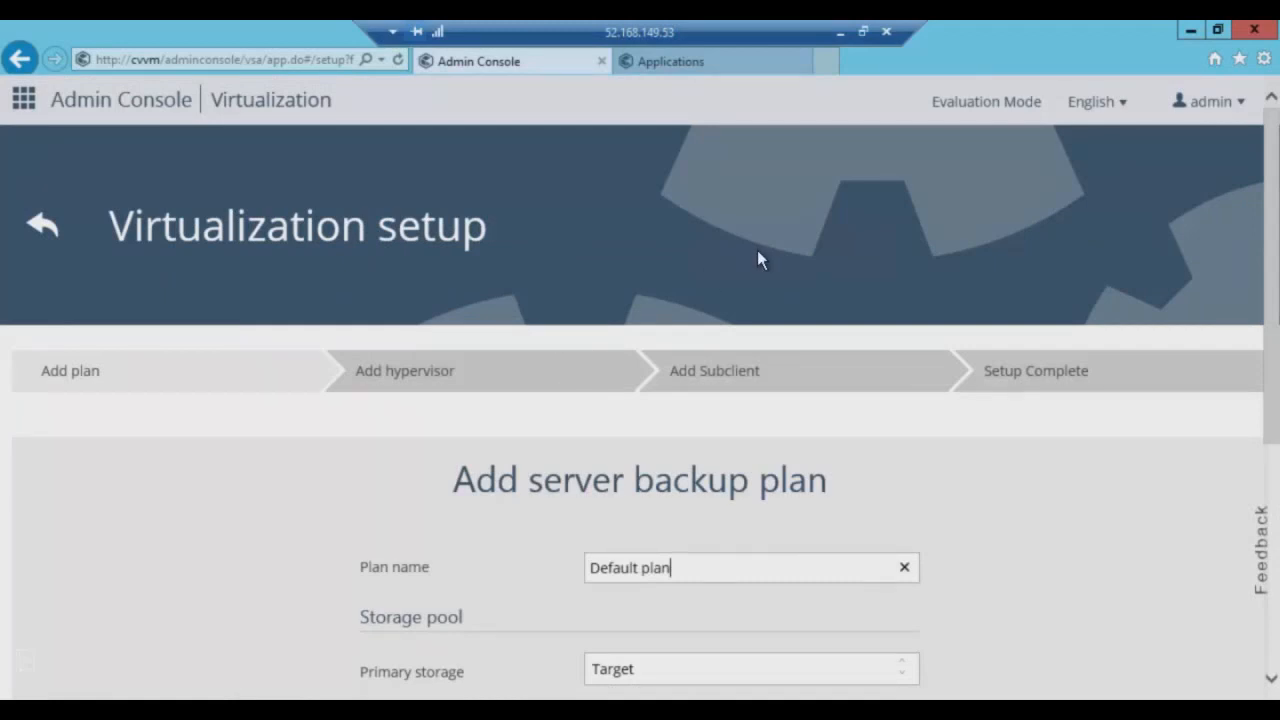
{"action": "left_click", "coordinate": [800, 61]}
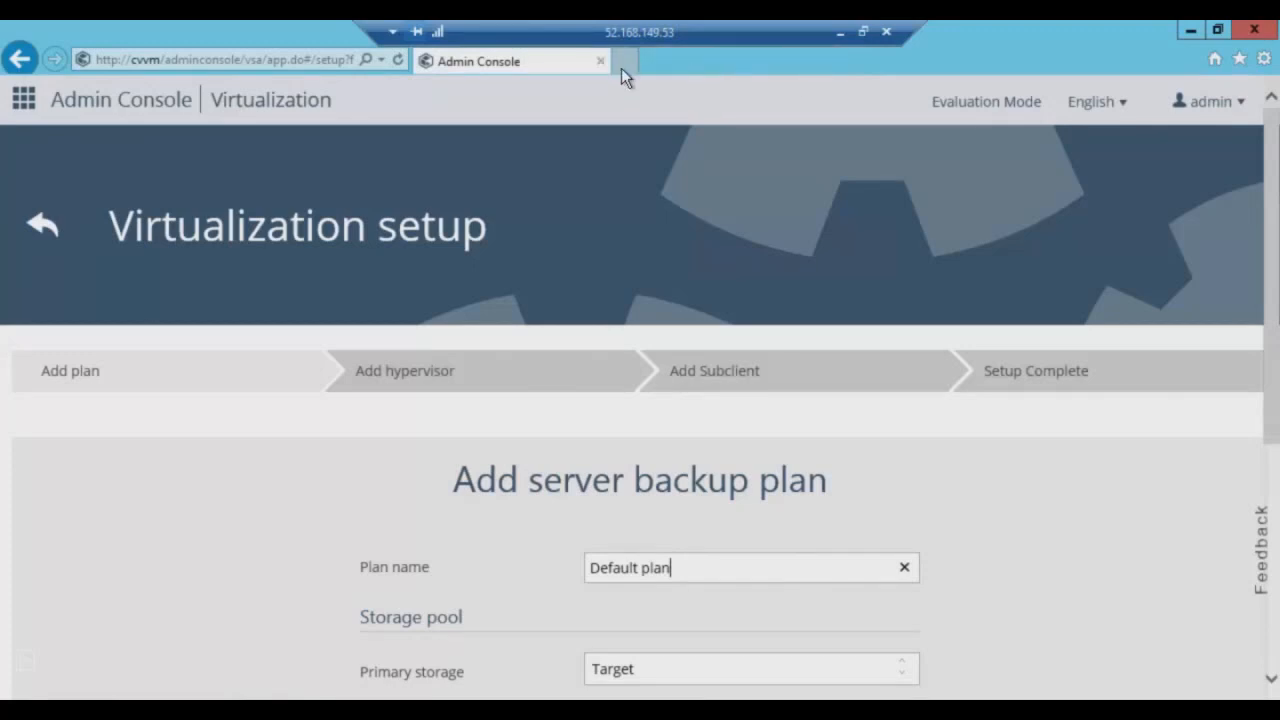
{"action": "left_click", "coordinate": [601, 61]}
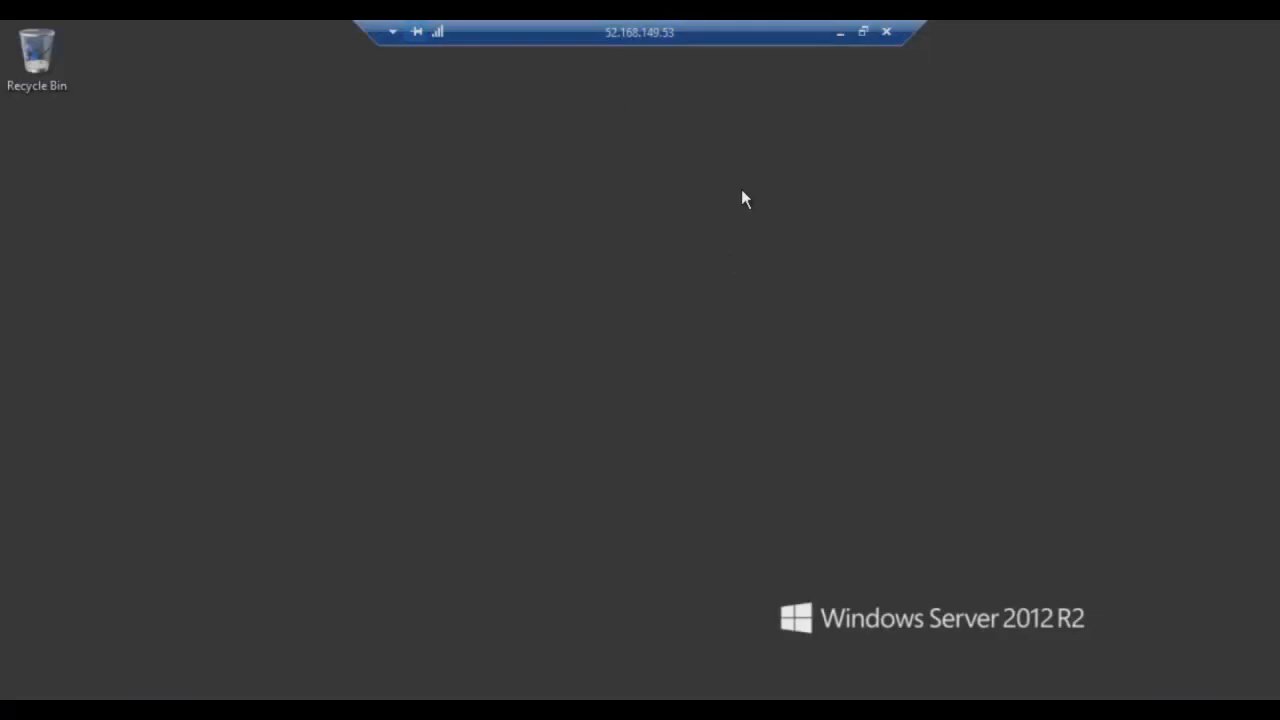
Launch the Admin Console from the Start screen and sign in with the account's user name and password.
{"action": "key", "text": "super"}
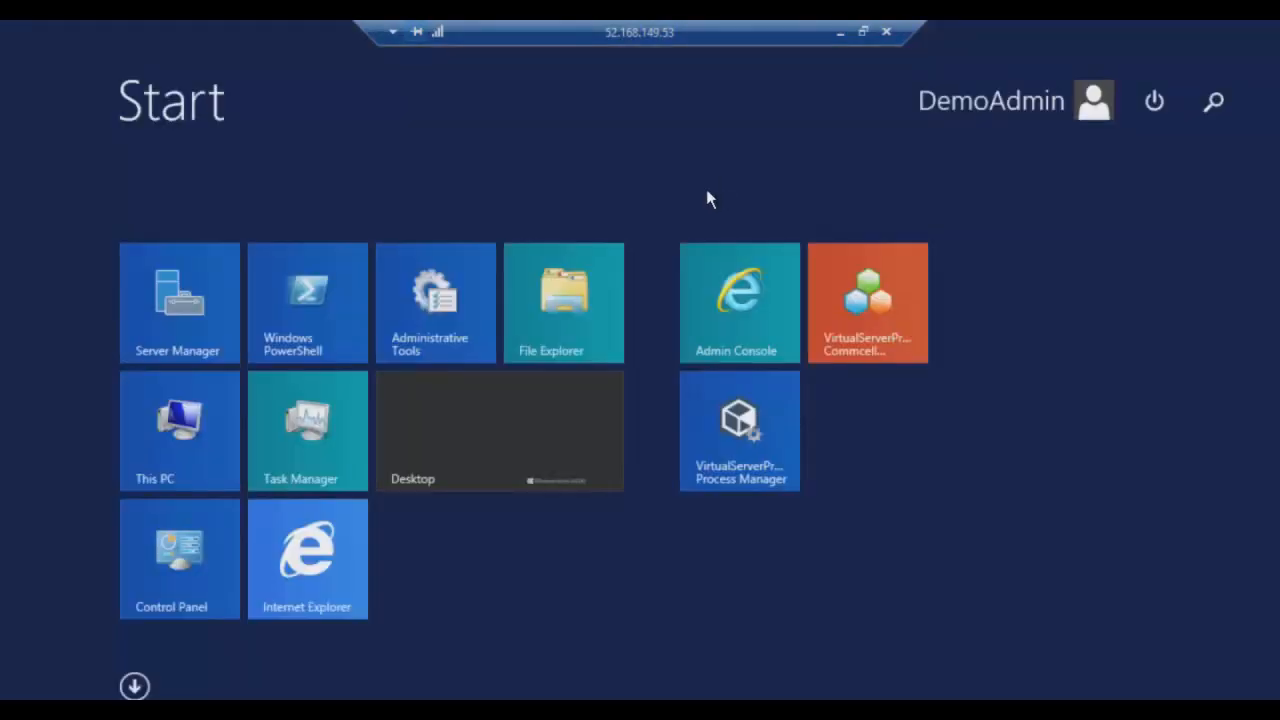
{"action": "left_click", "coordinate": [715, 305]}
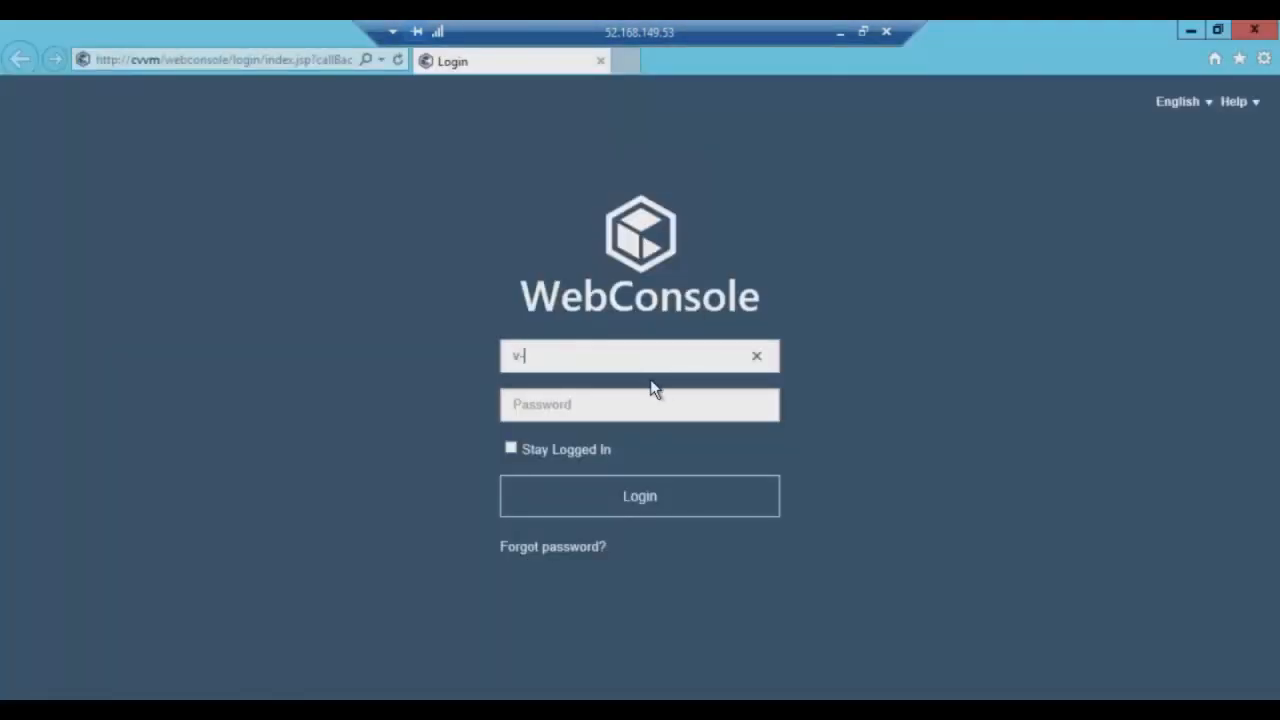
{"action": "key", "text": "Tab"}
{"action": "type", "text": "*********"}
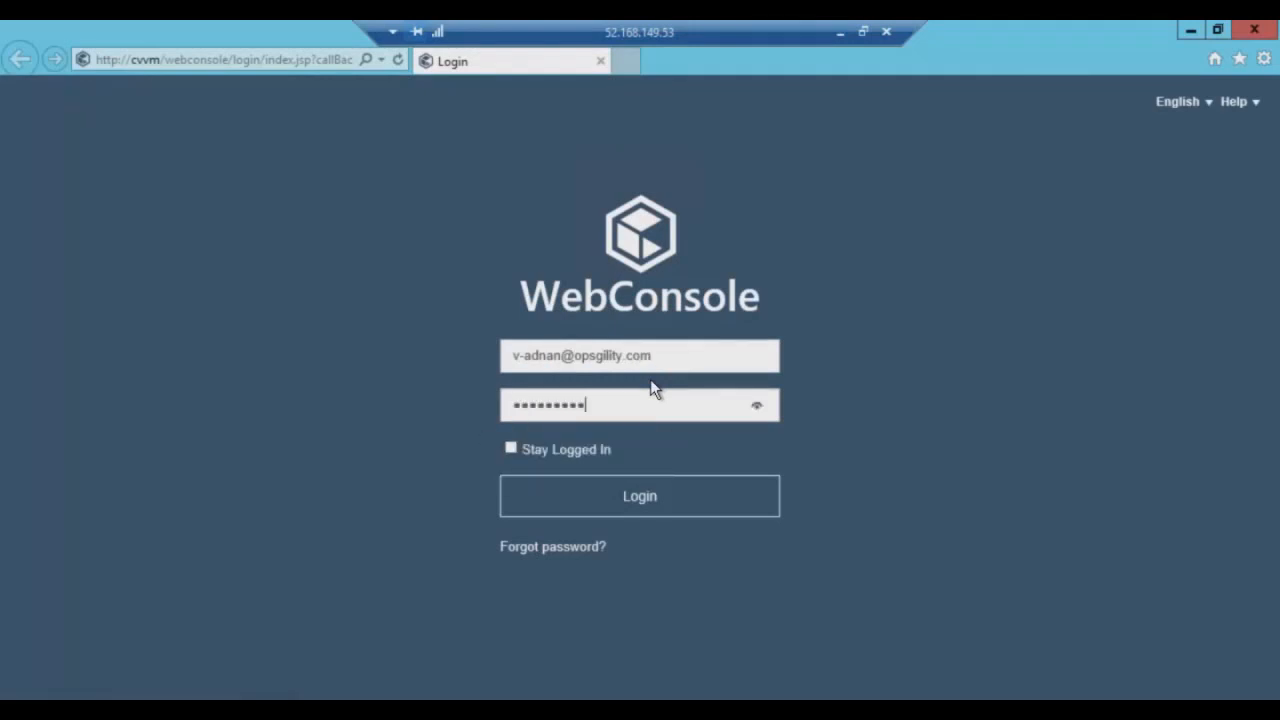
{"action": "left_click", "coordinate": [656, 503]}
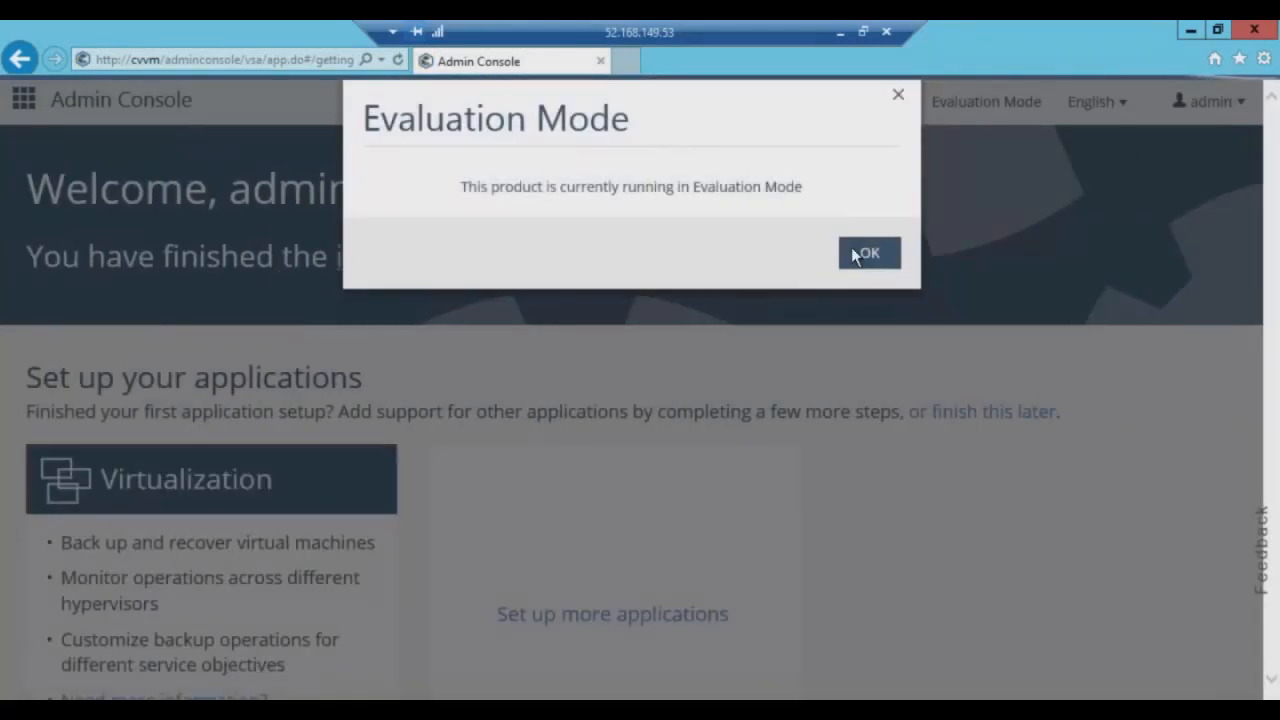
Dismiss Evaluation Mode, skip setup, check the Jobs page for running jobs, then close the browser.
{"action": "left_click", "coordinate": [866, 254]}
{"action": "scroll", "coordinate": [822, 305], "scroll_direction": "down", "scroll_amount": 2}
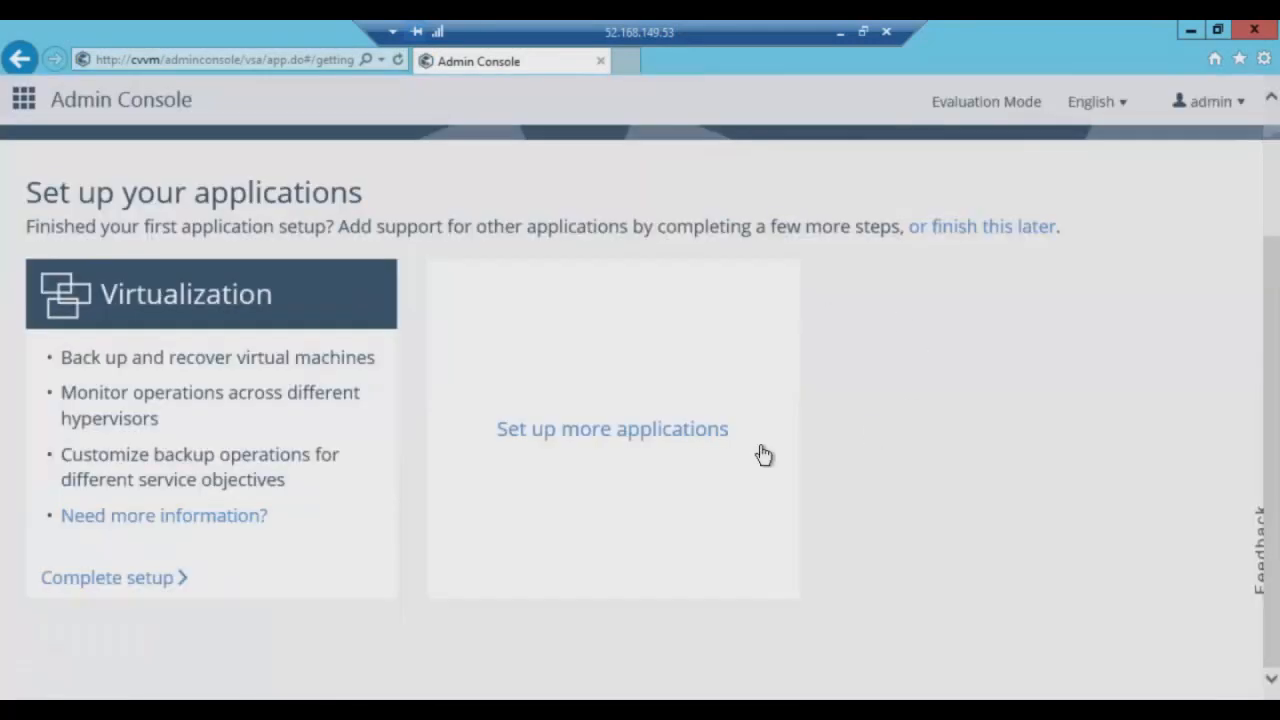
{"action": "left_click", "coordinate": [982, 233]}
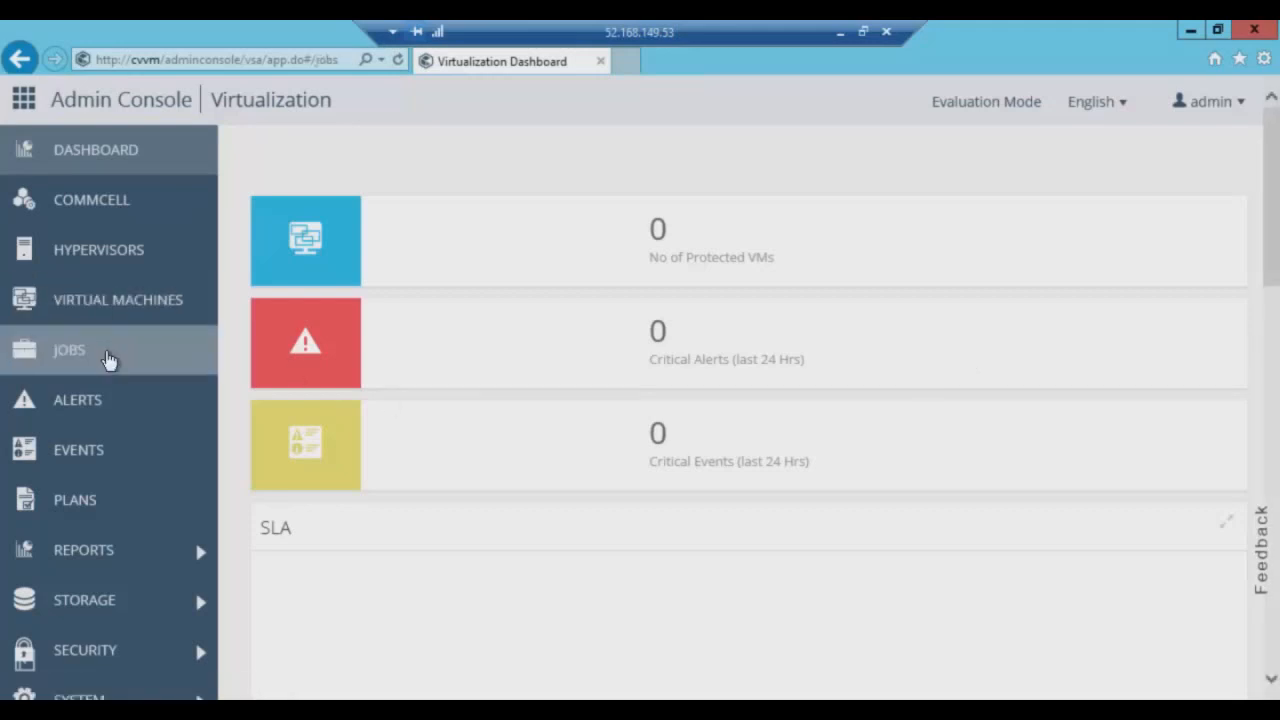
{"action": "left_click", "coordinate": [108, 358]}
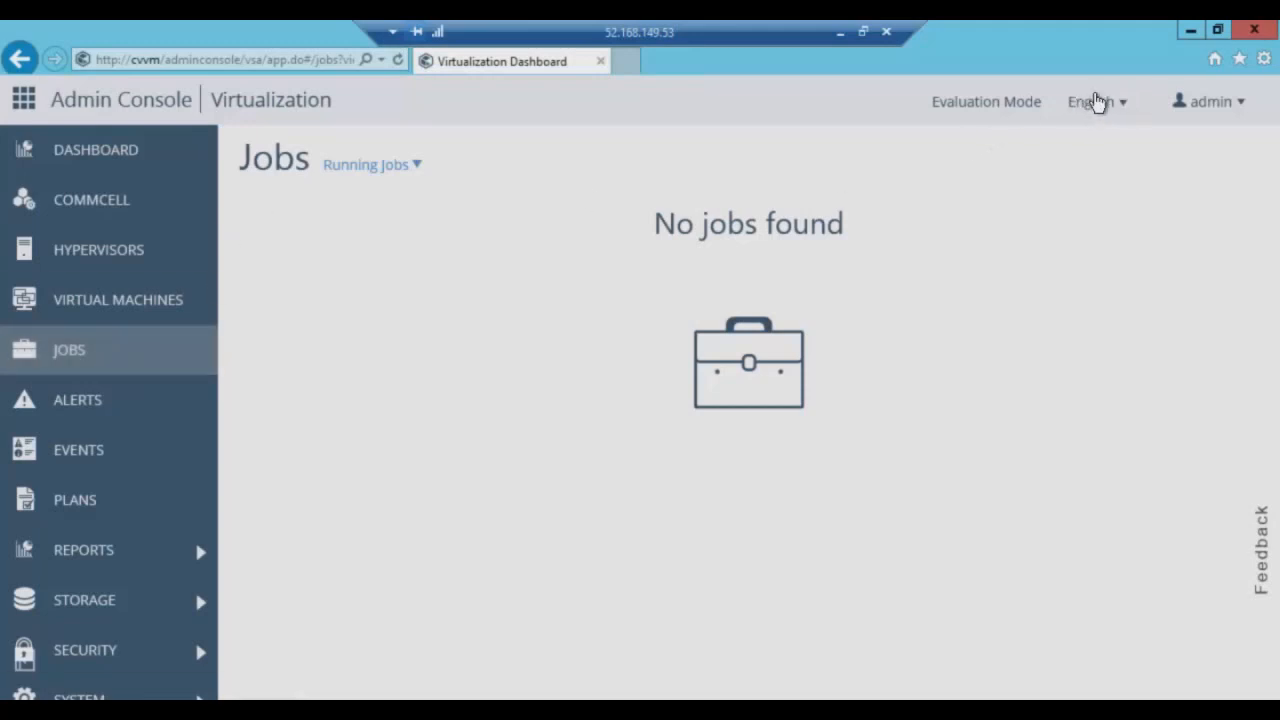
{"action": "left_click", "coordinate": [1252, 31]}
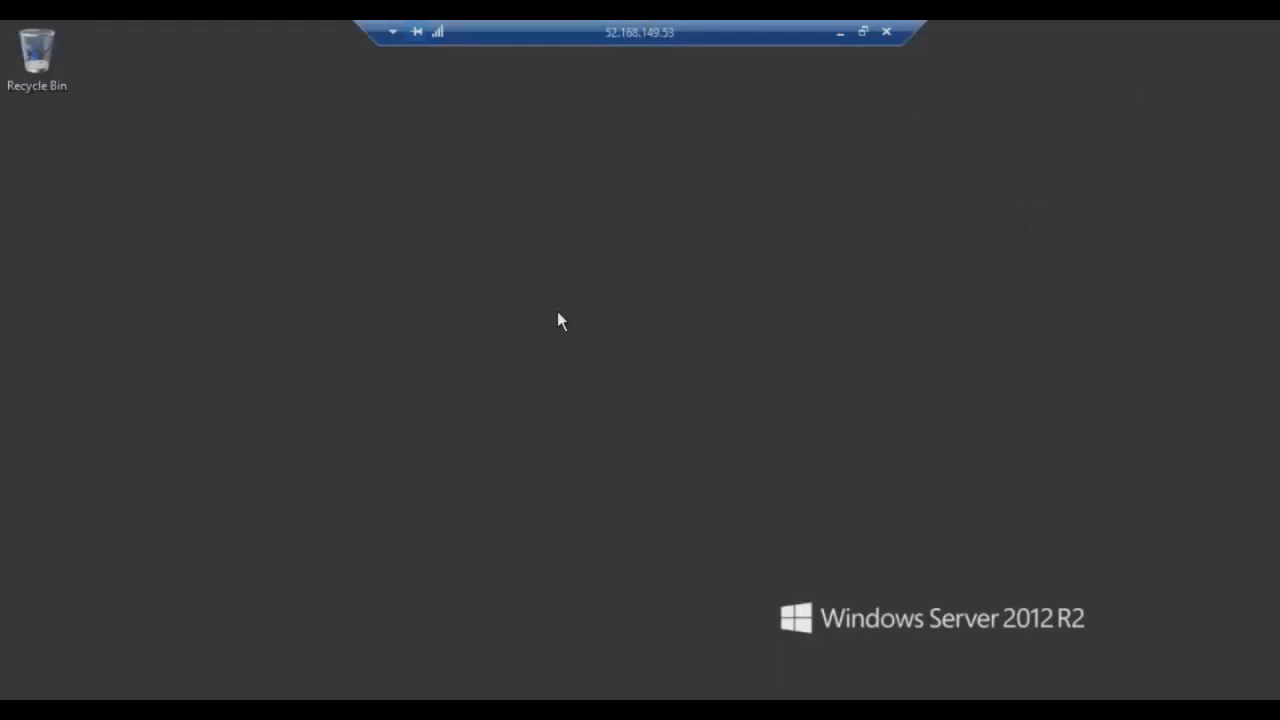
Launch the VirtualServerProtection CommCell Console from the Windows Start screen.
{"action": "key", "text": "super"}
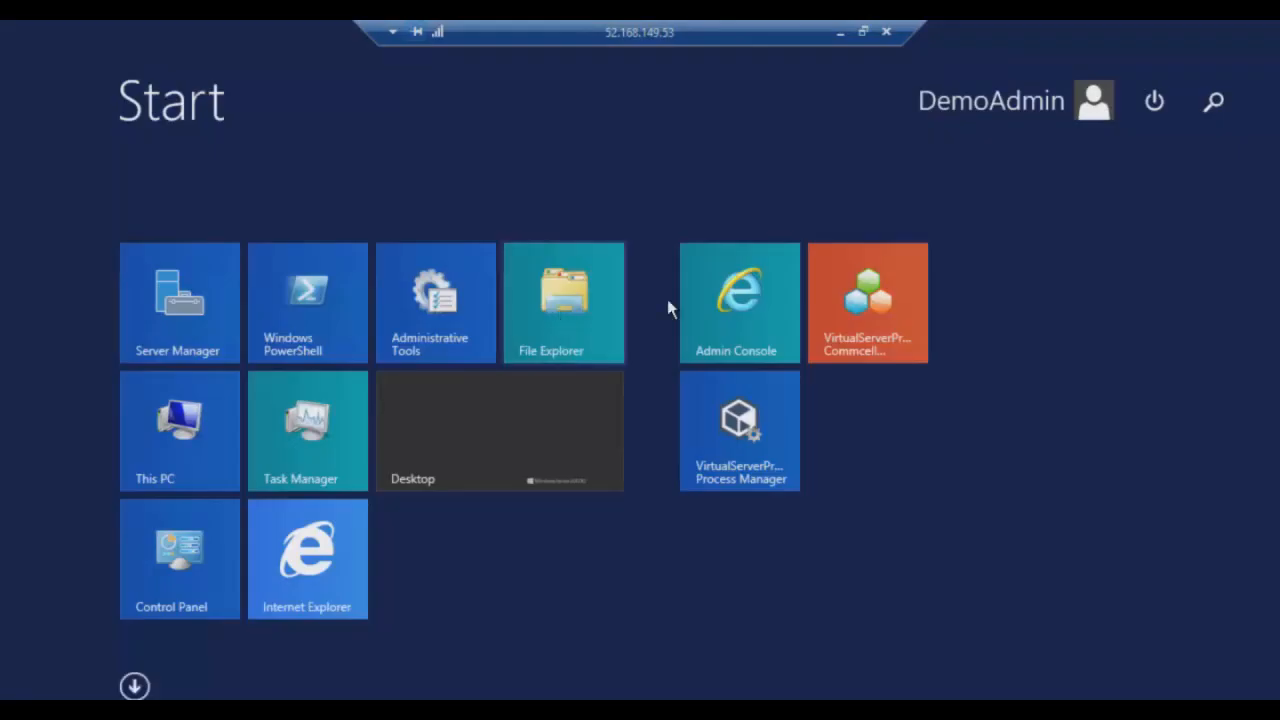
{"action": "left_click", "coordinate": [867, 344]}
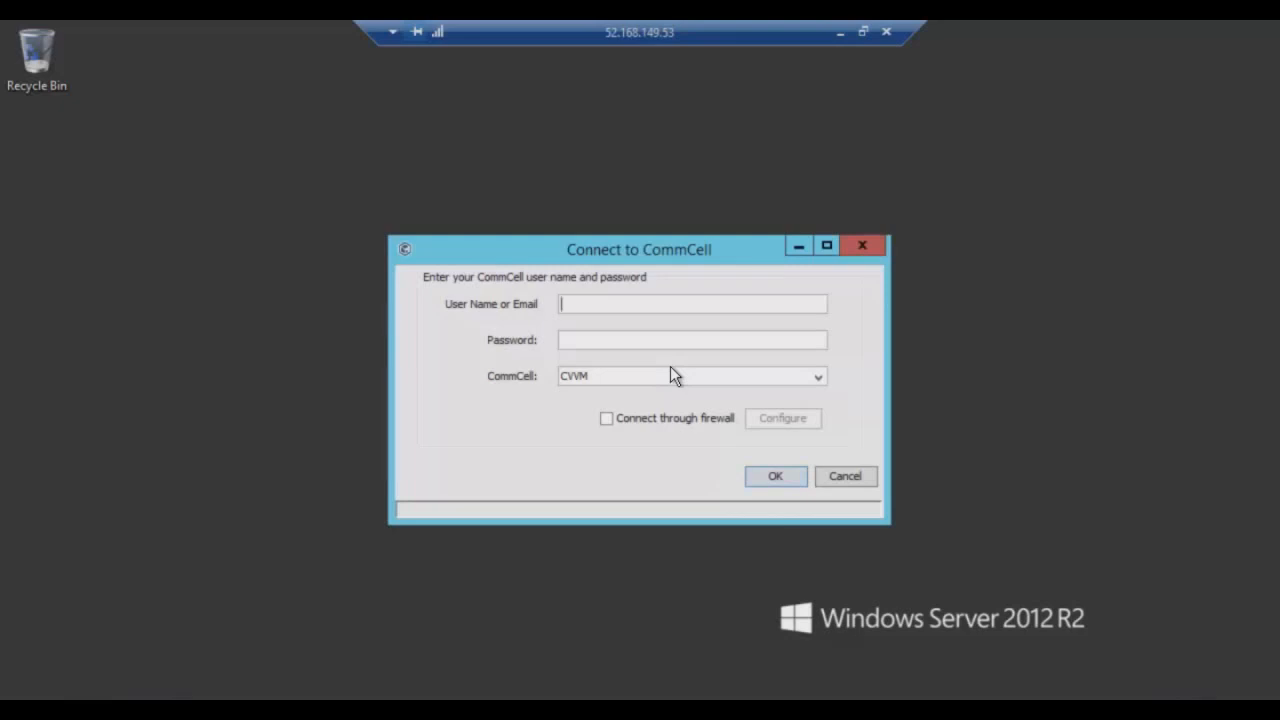
Connect to the CVVM CommCell with the account's user name and password.
{"action": "key", "text": "Tab"}
{"action": "type", "text": "*********"}
{"action": "left_click", "coordinate": [762, 480]}
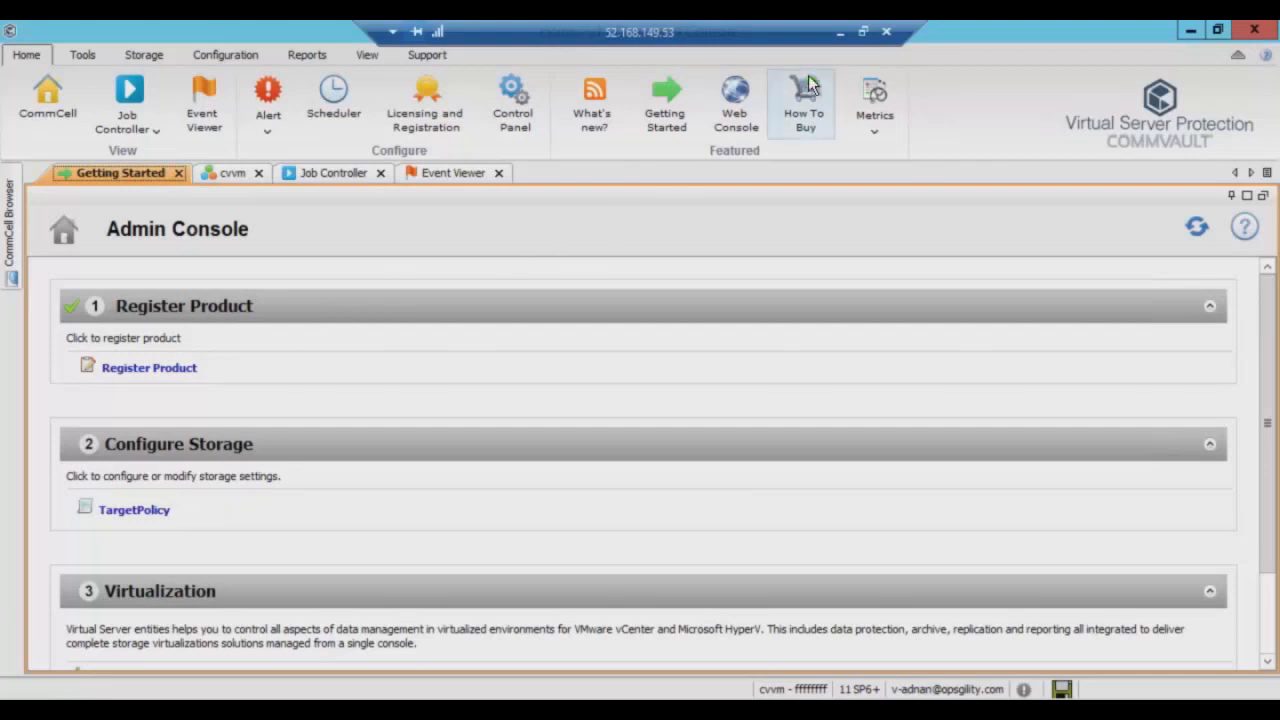
Leave the remote session, add a resource to the CV_RG resource group, and pick Storage account.
{"action": "left_click", "coordinate": [840, 32]}
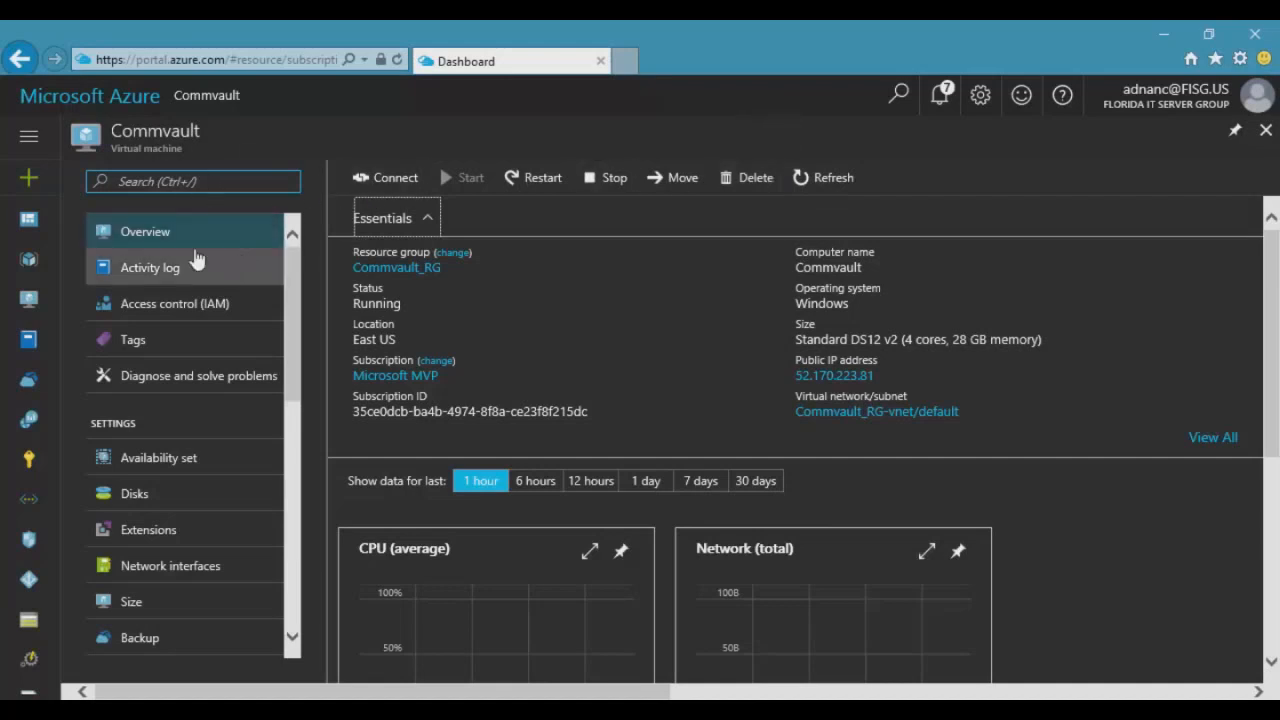
{"action": "left_click", "coordinate": [30, 260]}
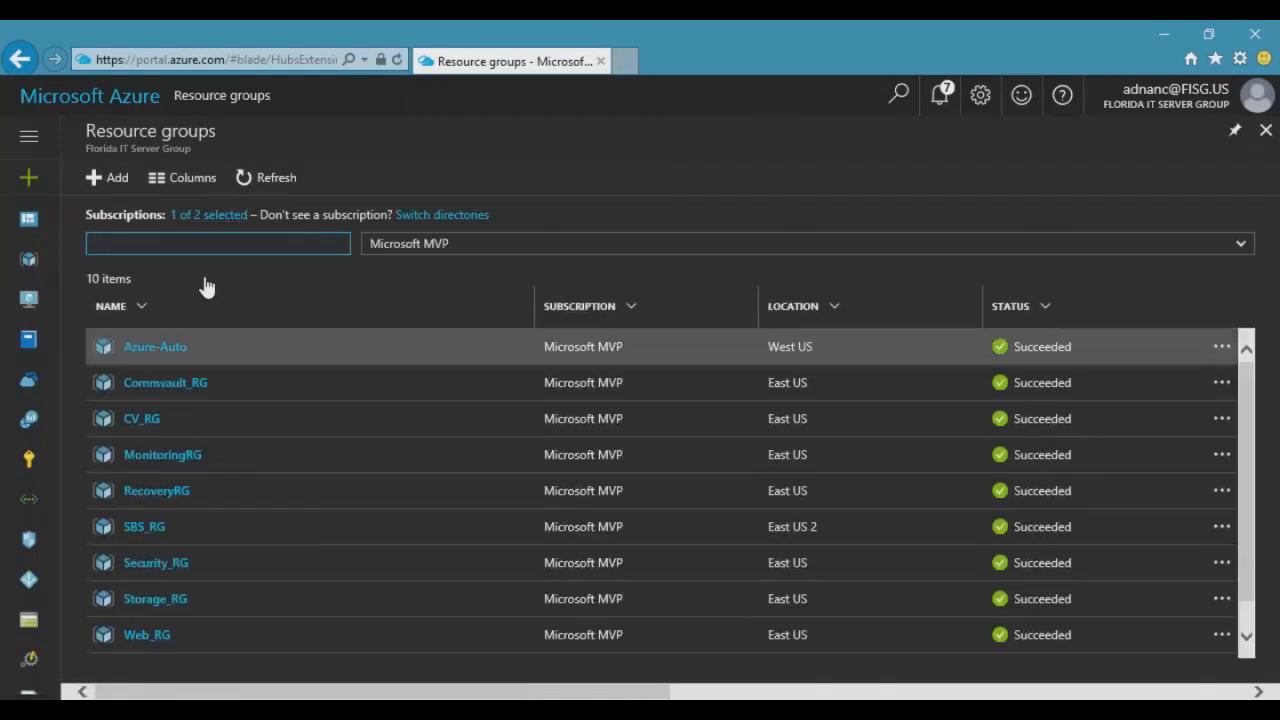
{"action": "left_click", "coordinate": [152, 424]}
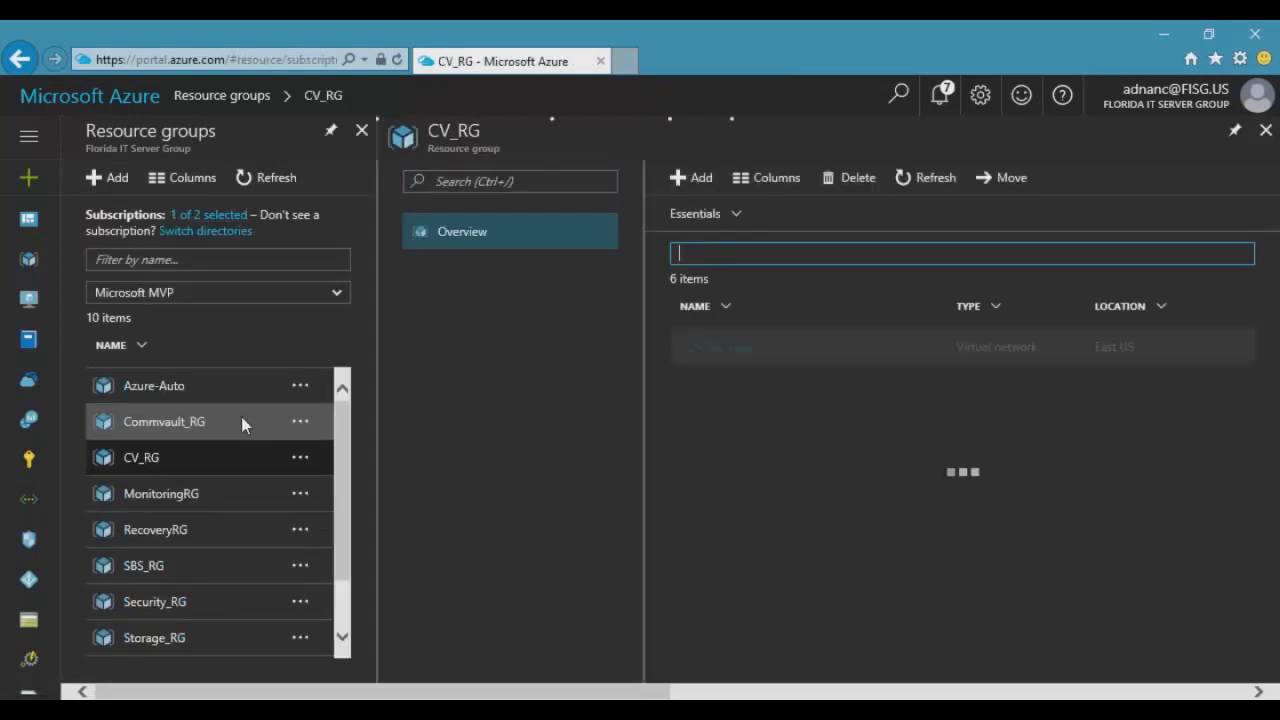
{"action": "left_click", "coordinate": [690, 182]}
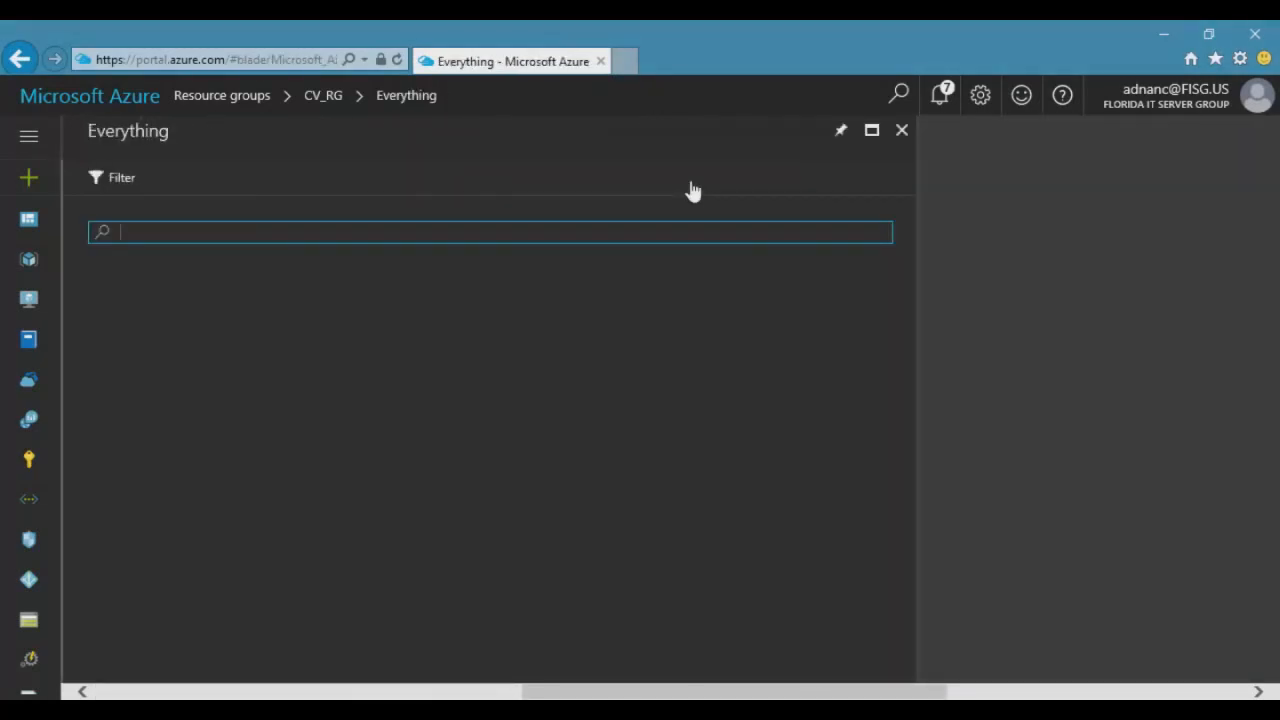
{"action": "scroll", "coordinate": [597, 442], "scroll_direction": "down", "scroll_amount": 1}
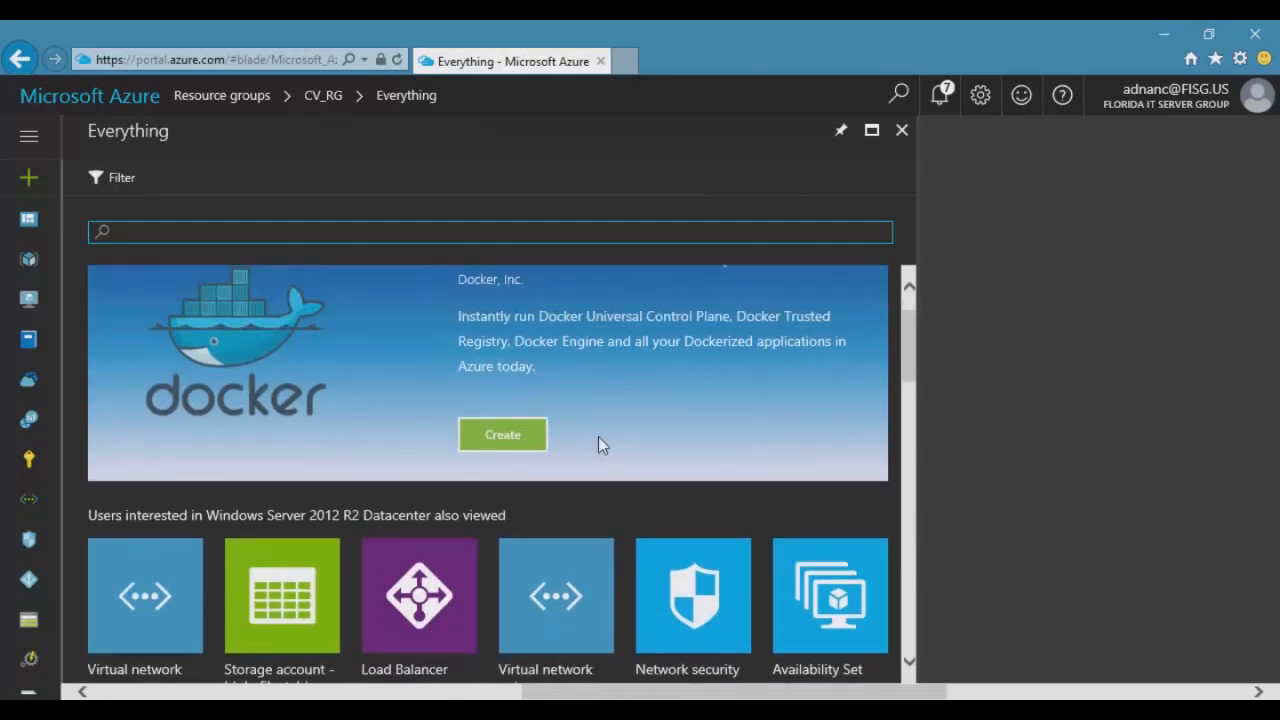
{"action": "scroll", "coordinate": [300, 545], "scroll_direction": "down", "scroll_amount": 2}
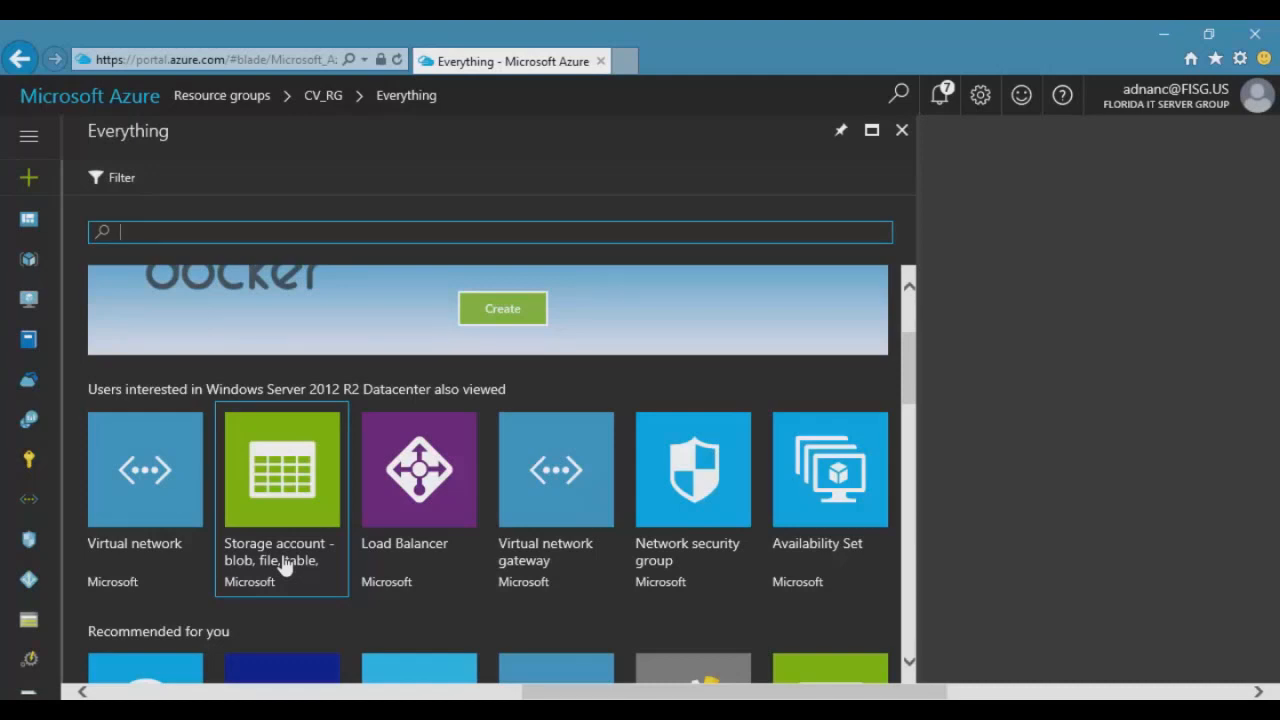
{"action": "left_click", "coordinate": [285, 566]}
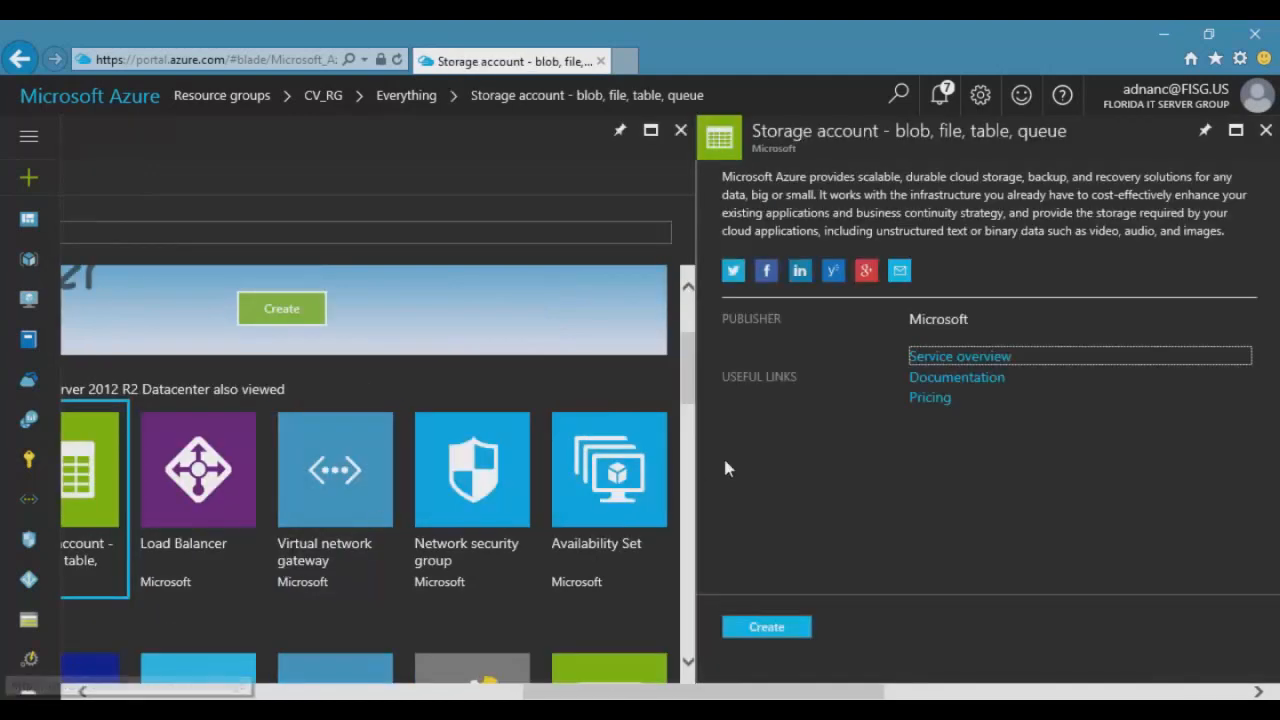
Name the new storage account cvdisk, make it Blob storage with LRS replication, and pin it to the dashboard.
{"action": "left_click", "coordinate": [767, 627]}
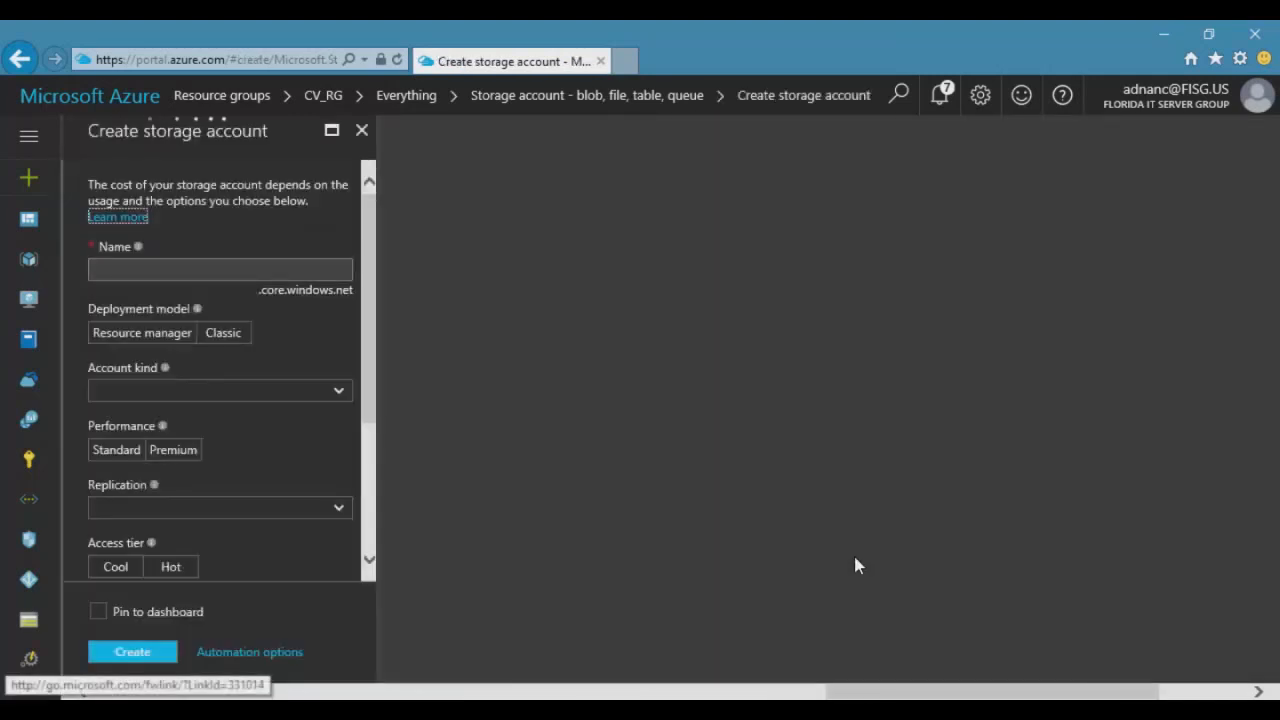
{"action": "left_click", "coordinate": [174, 270]}
{"action": "type", "text": "c"}
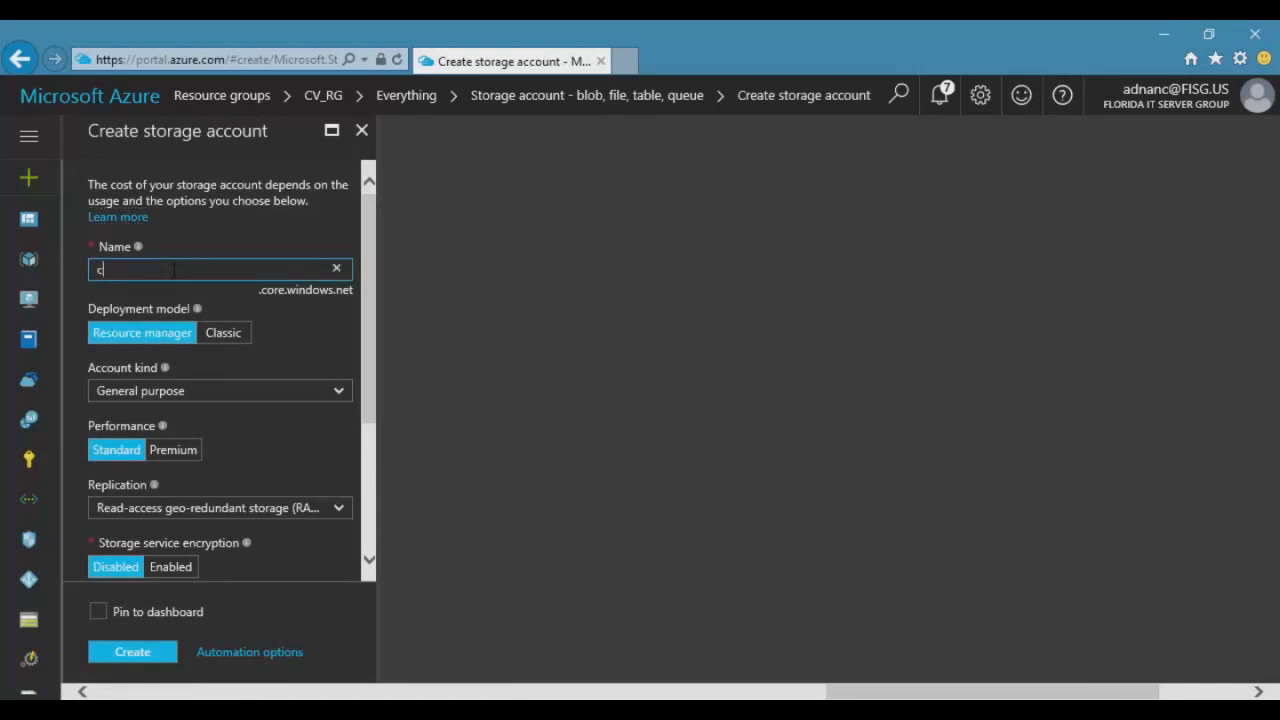
{"action": "type", "text": "vdisk"}
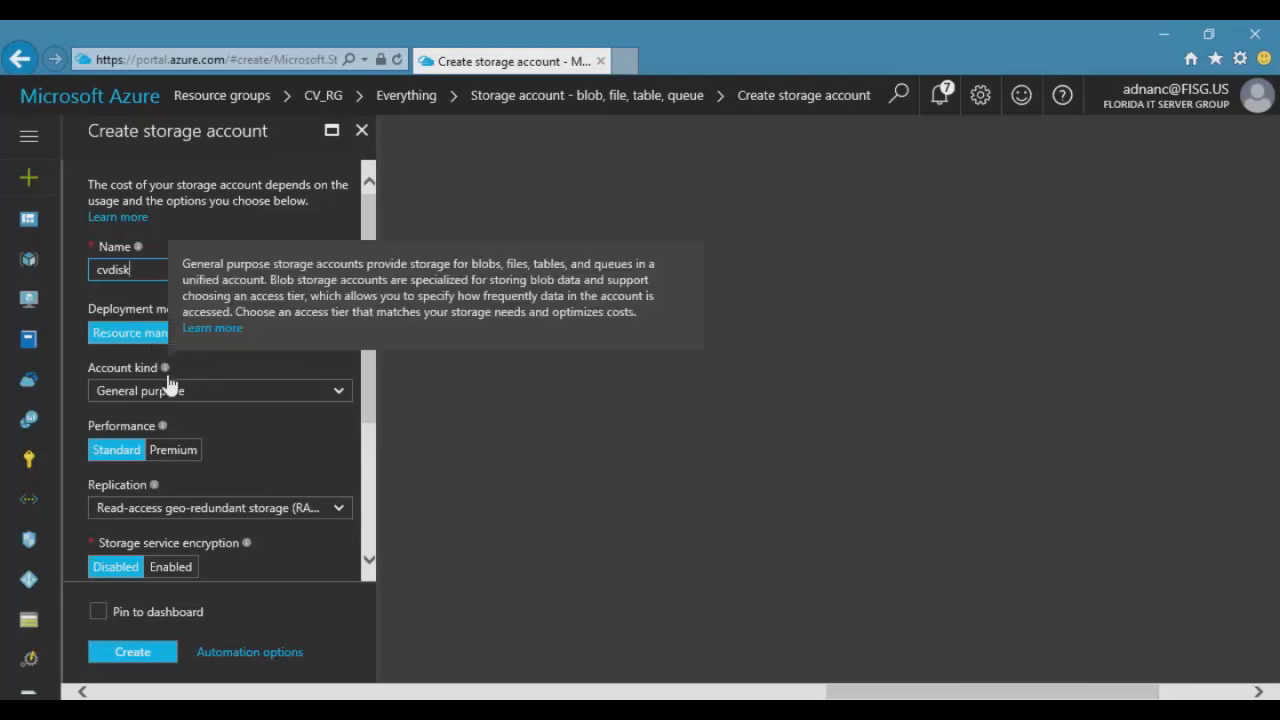
{"action": "left_click", "coordinate": [205, 396]}
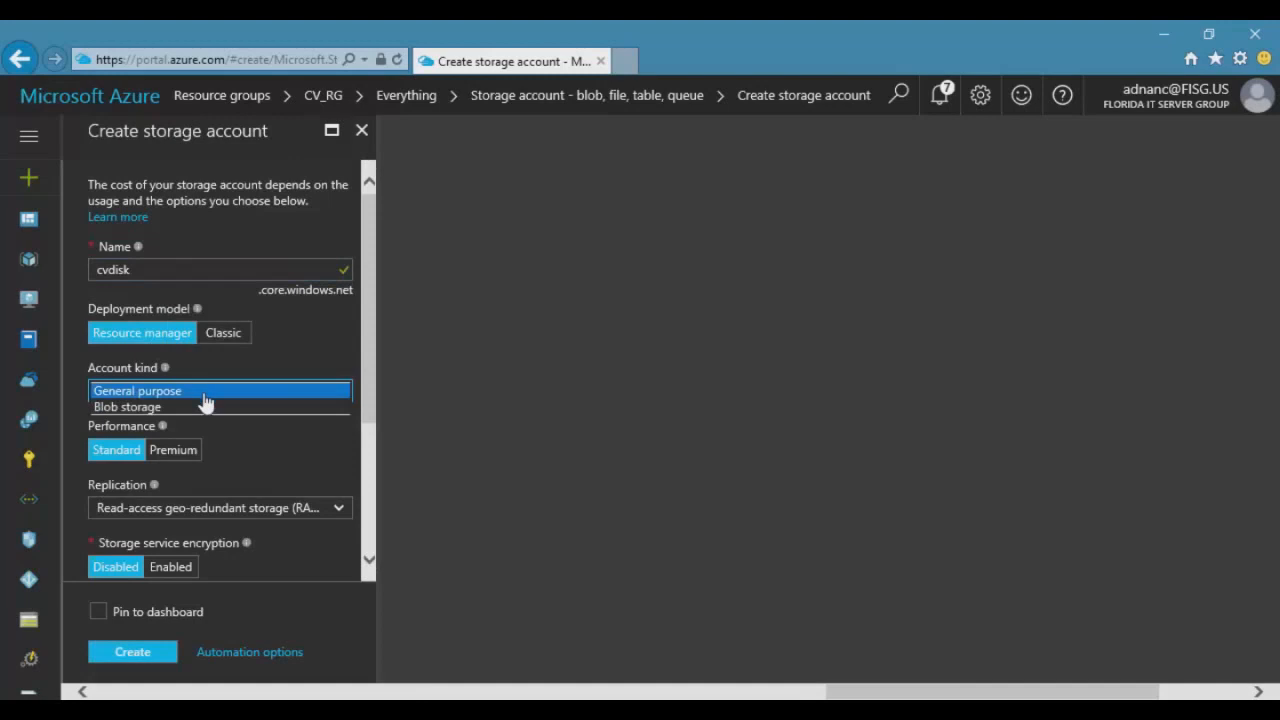
{"action": "left_click", "coordinate": [201, 407]}
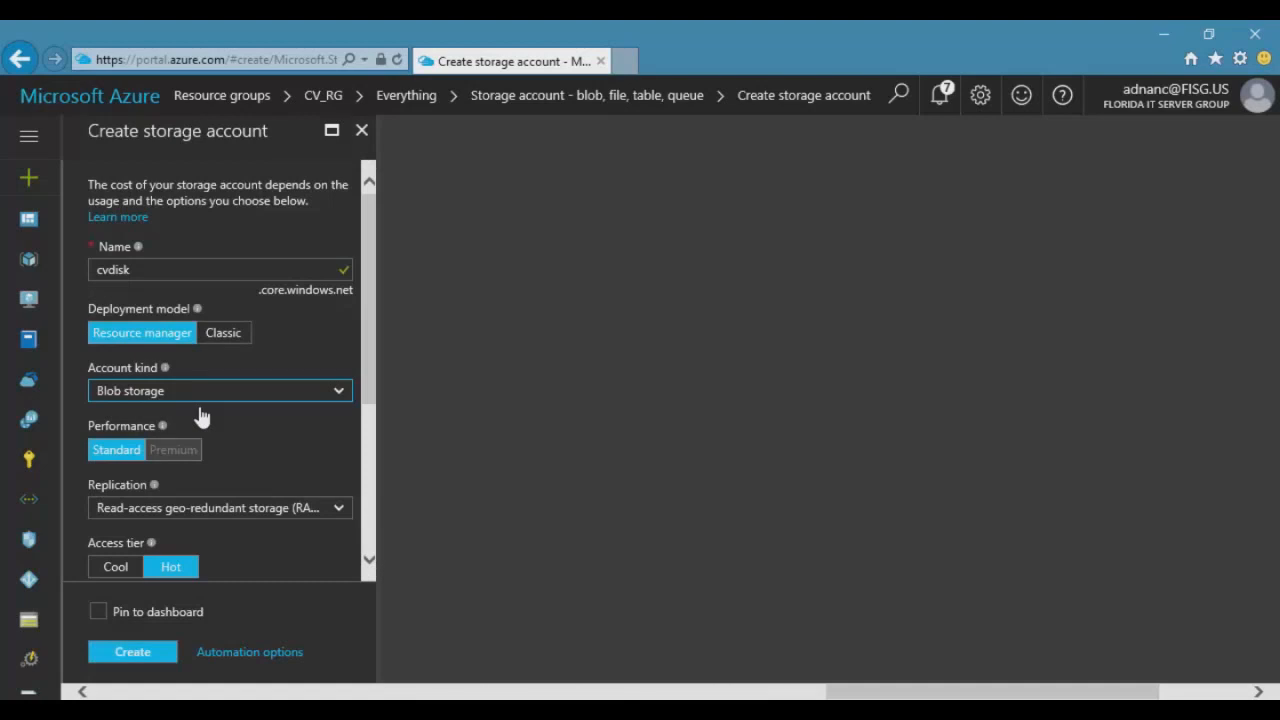
{"action": "left_click_drag", "start_coordinate": [366, 327], "coordinate": [376, 393]}
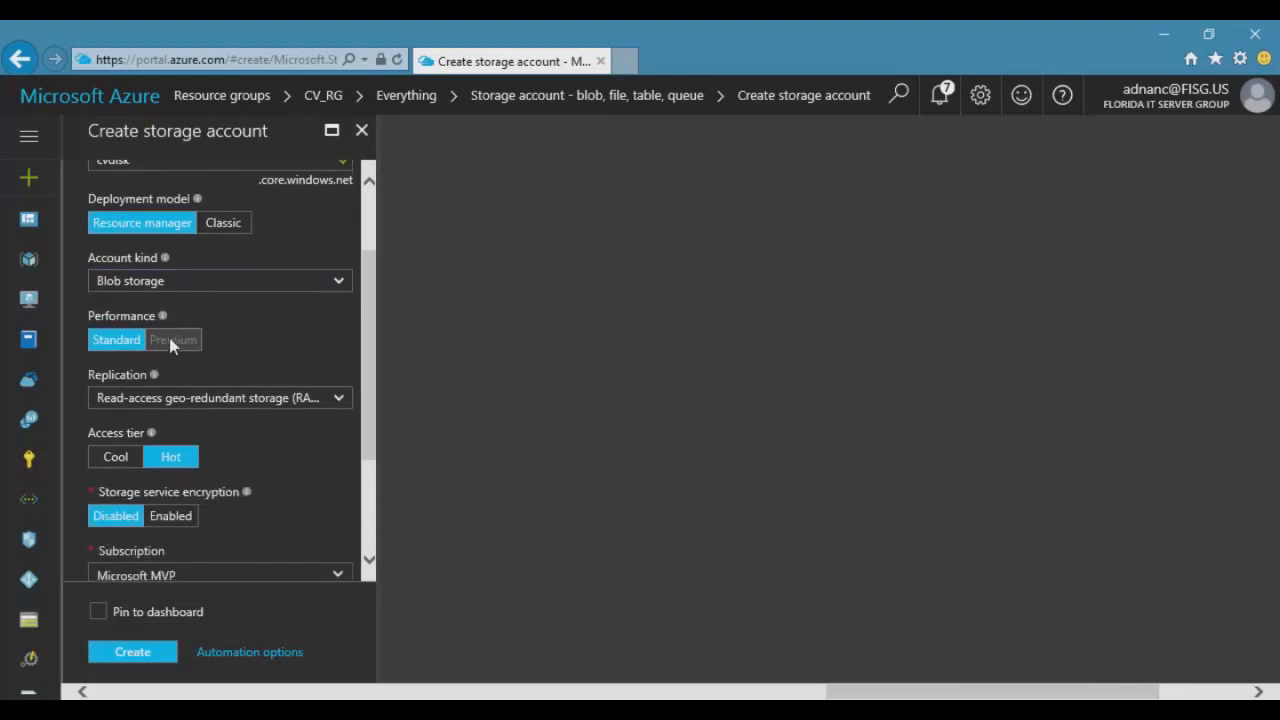
{"action": "left_click", "coordinate": [252, 399]}
{"action": "left_click", "coordinate": [175, 368]}
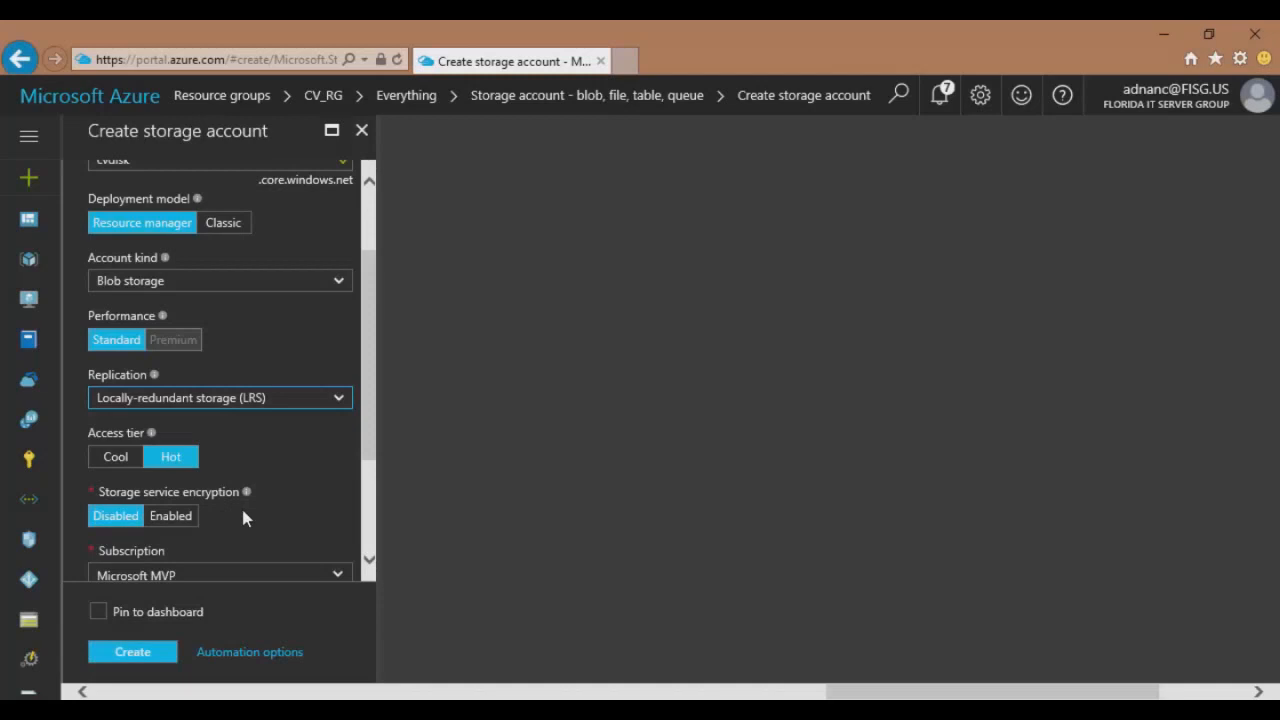
{"action": "left_click_drag", "start_coordinate": [363, 354], "coordinate": [359, 431]}
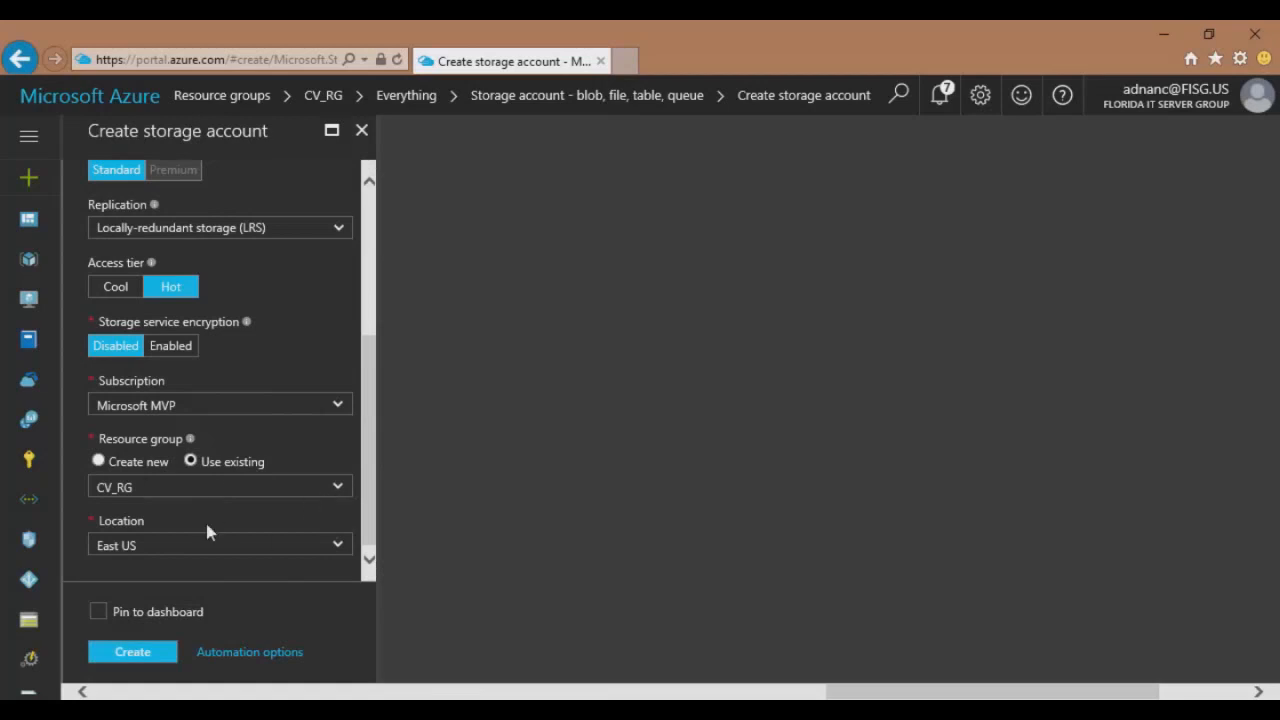
{"action": "left_click", "coordinate": [100, 613]}
Create cvdisk, copy key1 from its Access keys pane allowing clipboard access, then close the pane.
{"action": "left_click", "coordinate": [137, 660]}
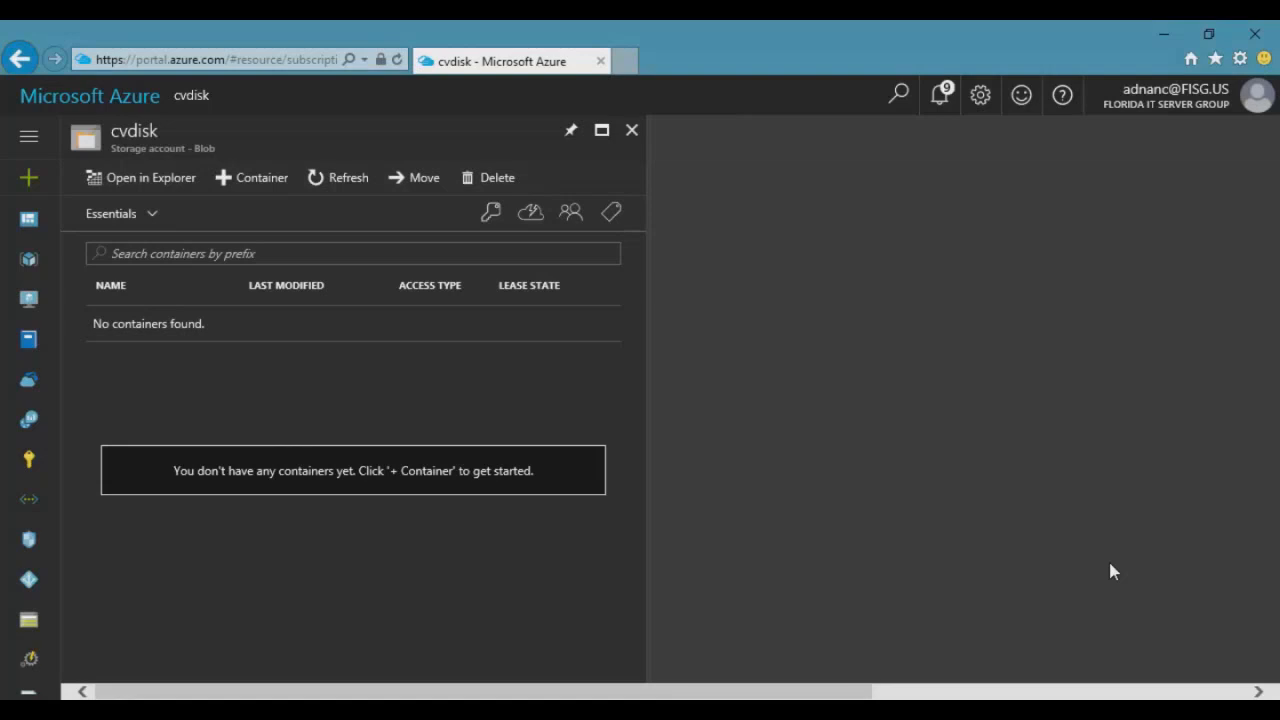
{"action": "left_click", "coordinate": [490, 224]}
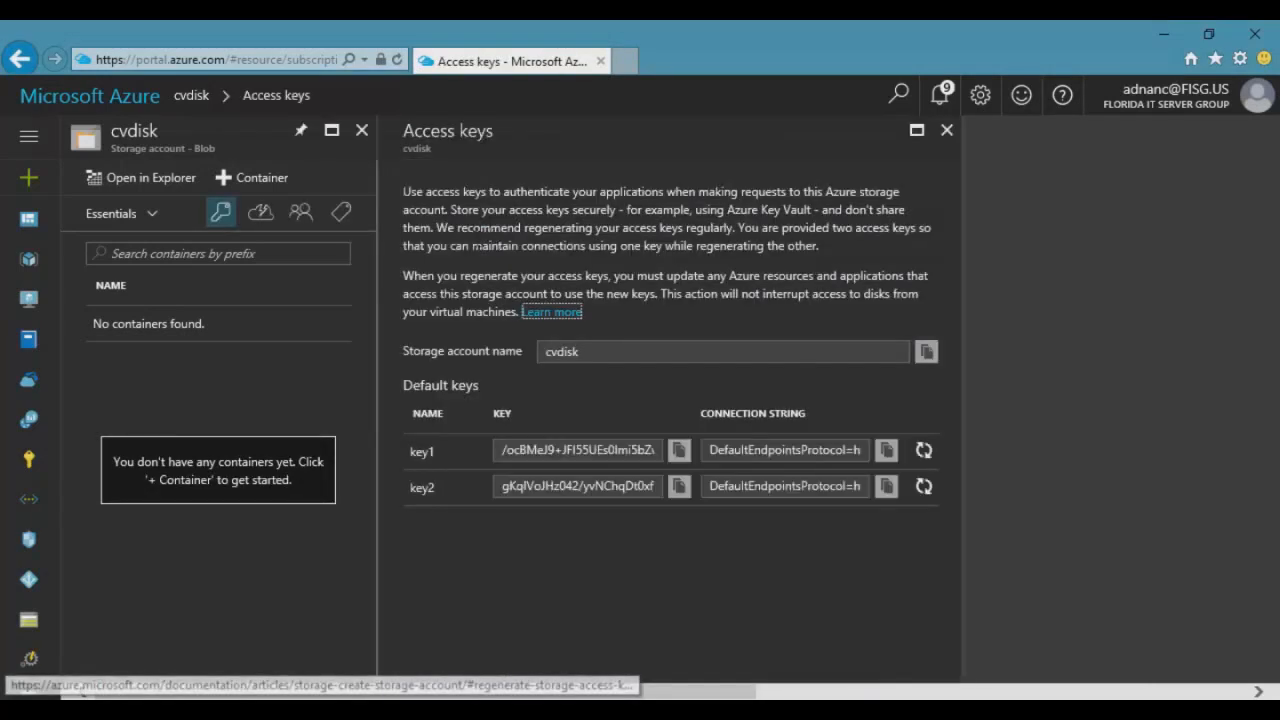
{"action": "left_click", "coordinate": [679, 451]}
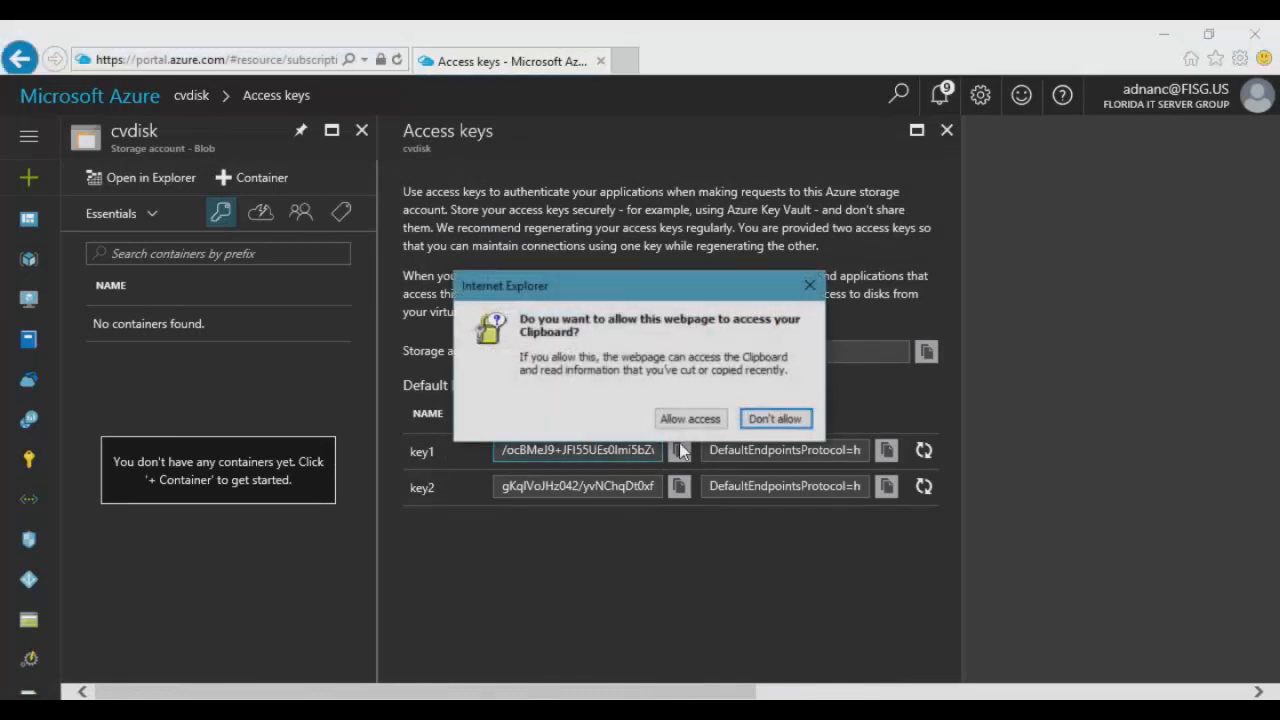
{"action": "left_click", "coordinate": [688, 417]}
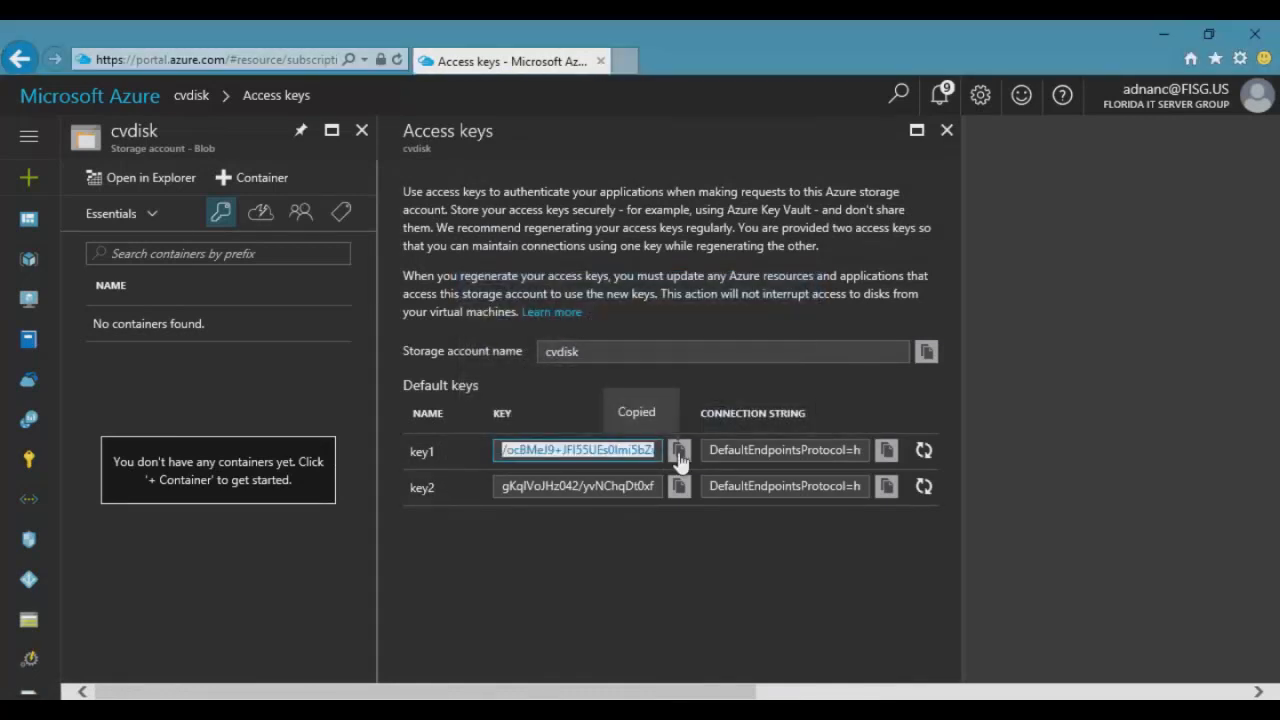
{"action": "left_click", "coordinate": [946, 130]}
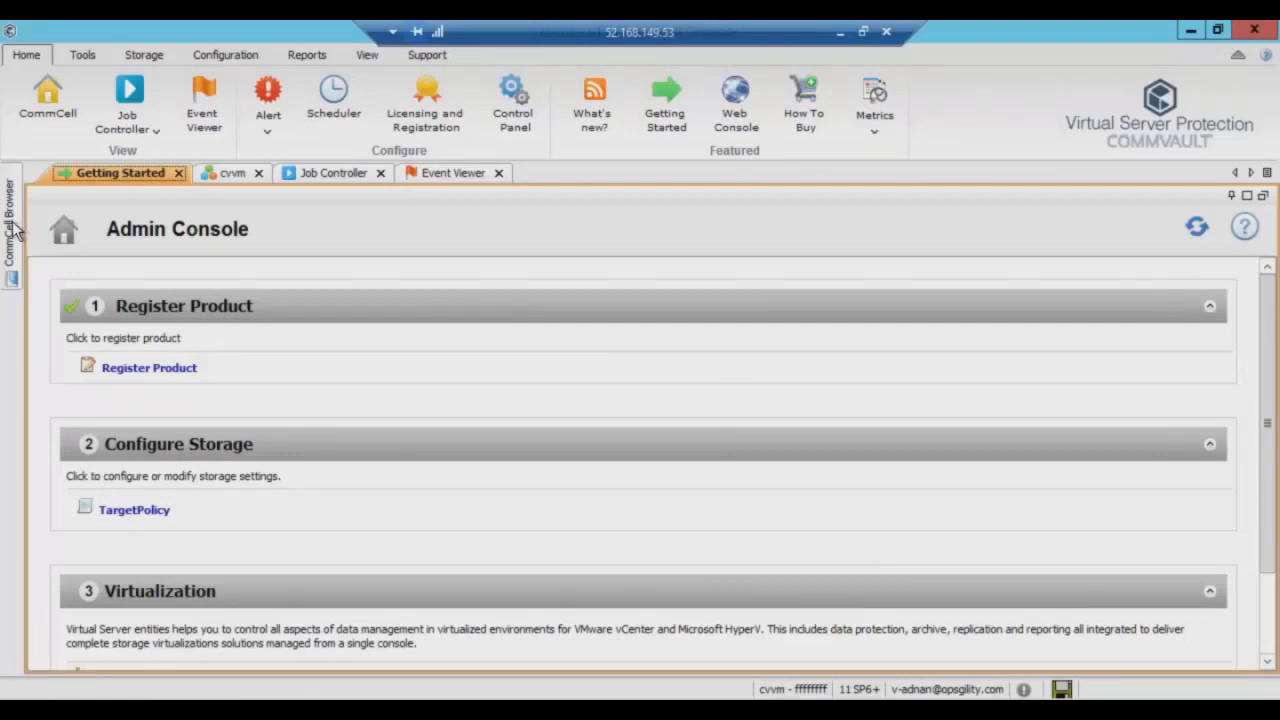
Pin the CommCell Browser and expand Storage Resources > Libraries to list TargetLibrary.
{"action": "mouse_move", "coordinate": [13, 228]}
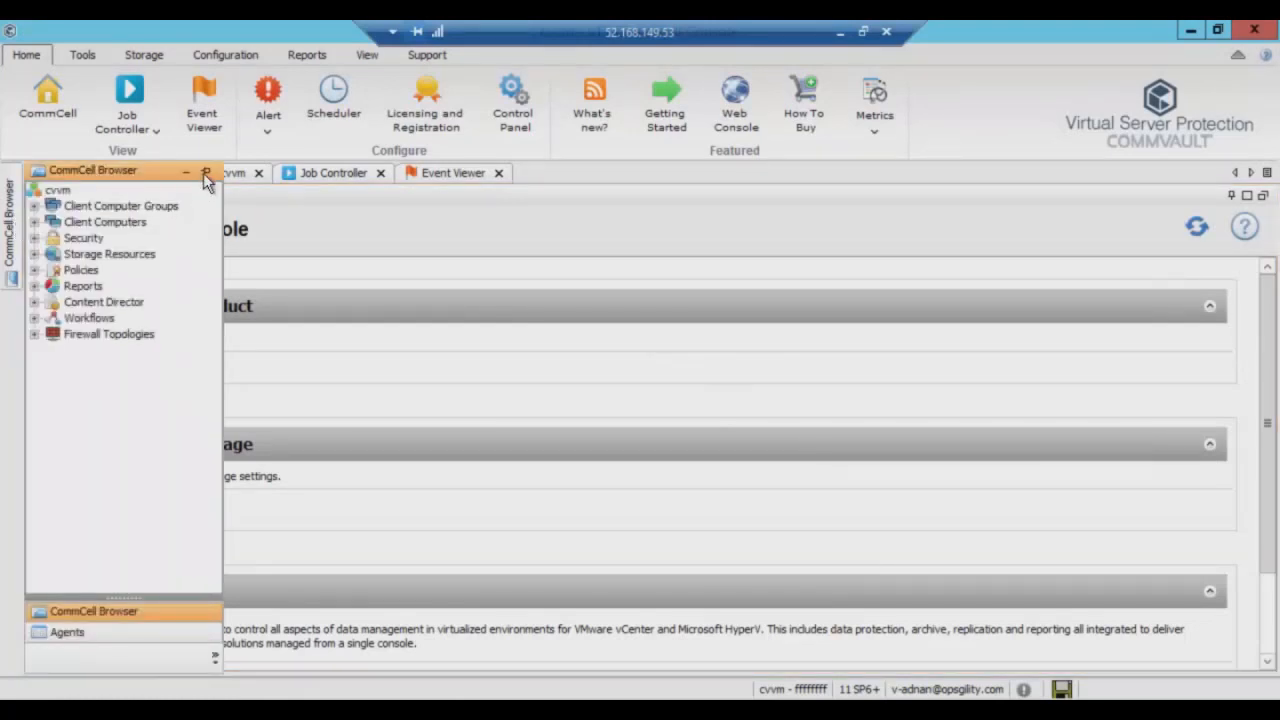
{"action": "left_click", "coordinate": [205, 172]}
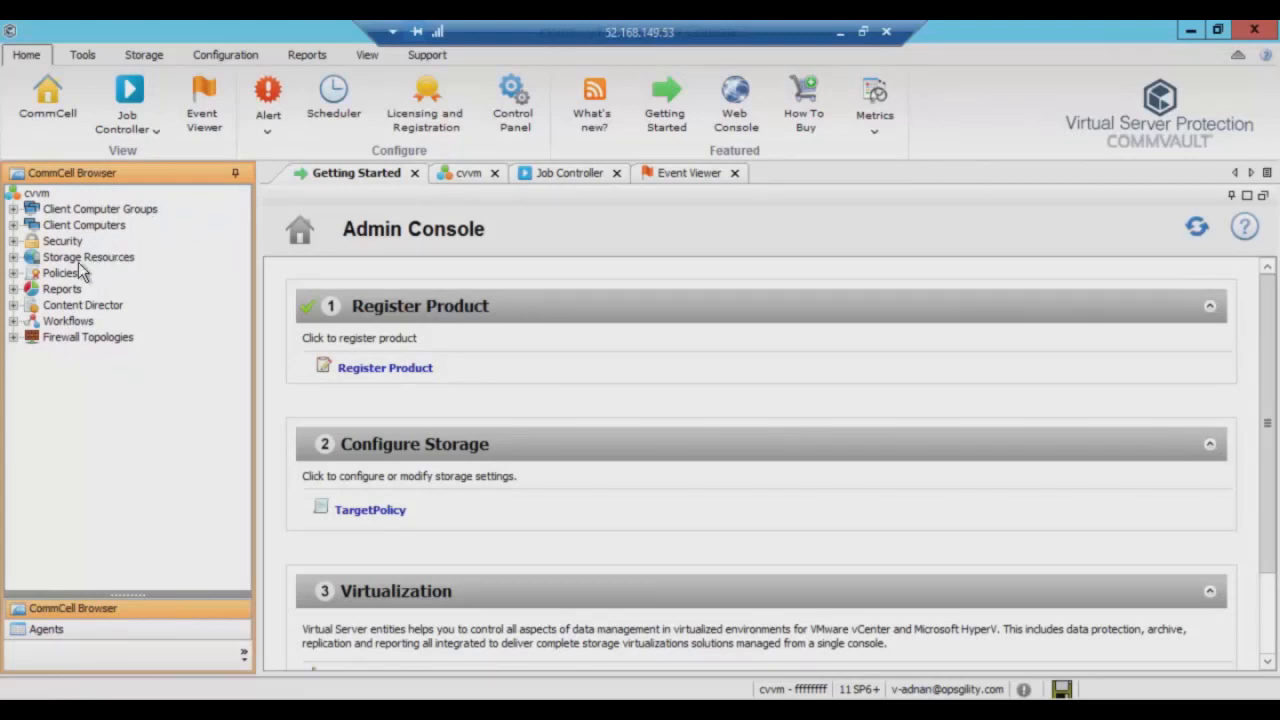
{"action": "left_click", "coordinate": [13, 257]}
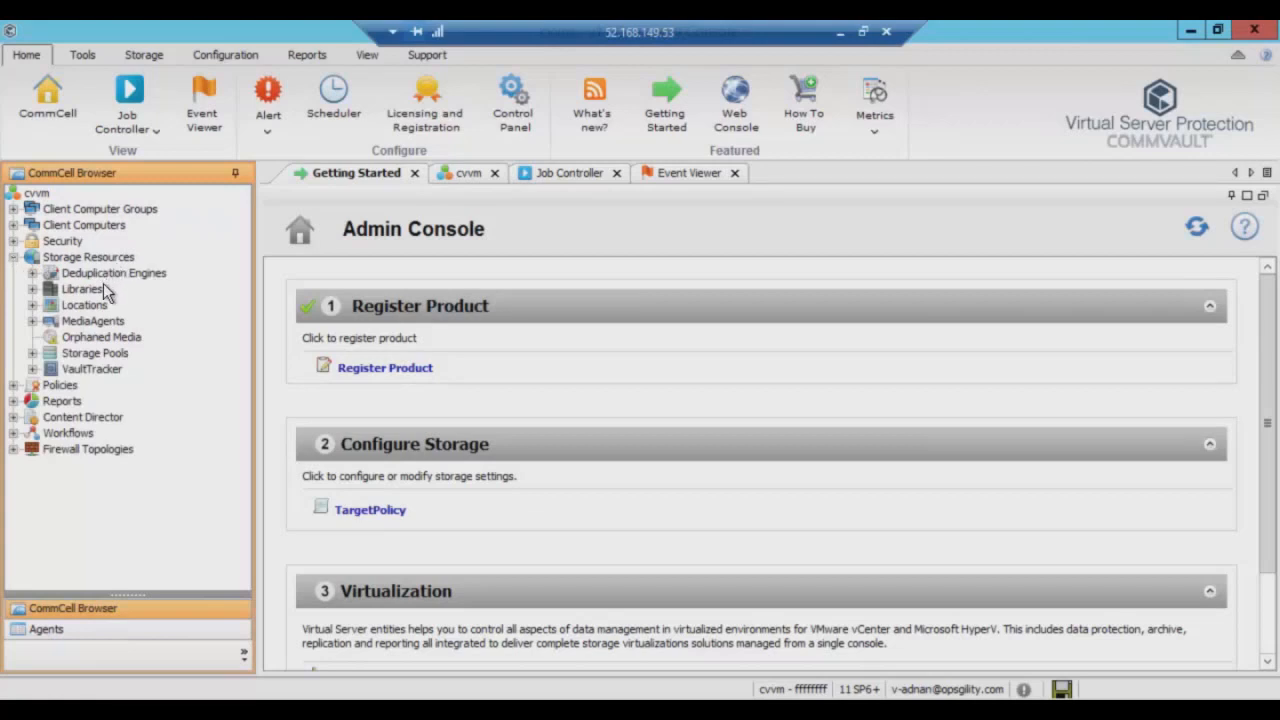
{"action": "left_click", "coordinate": [33, 289]}
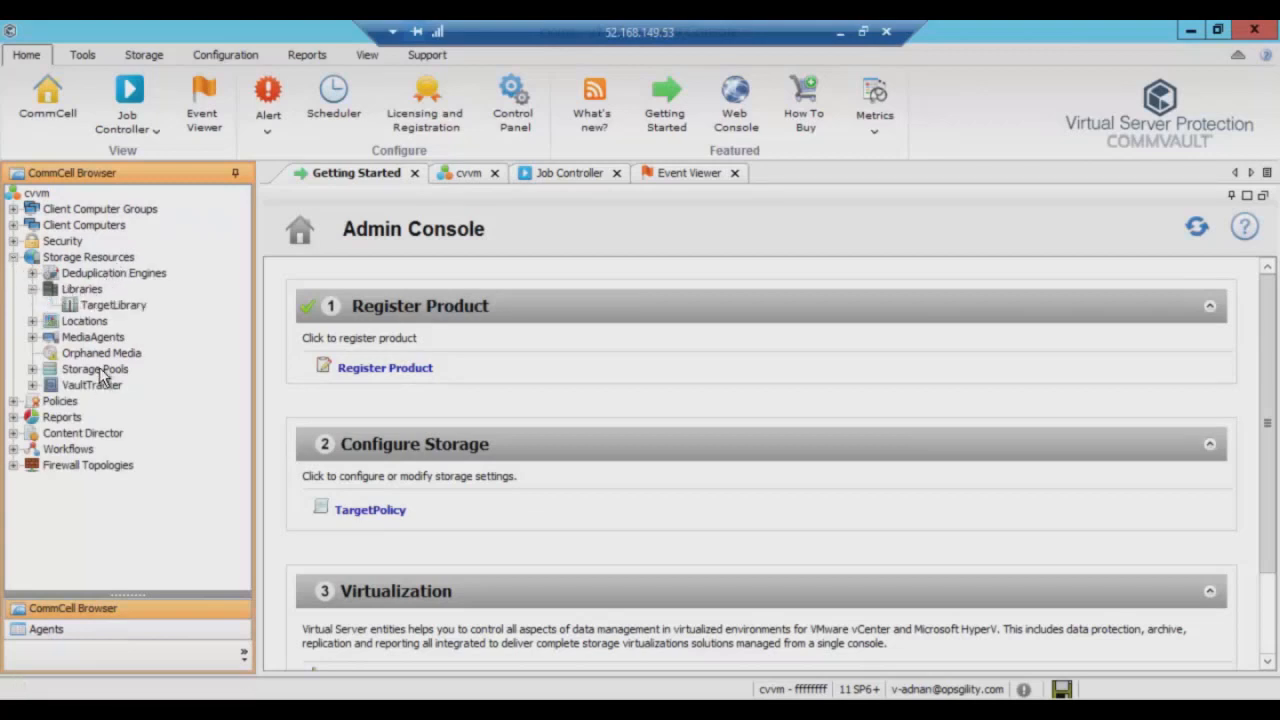
{"action": "left_click", "coordinate": [82, 289]}
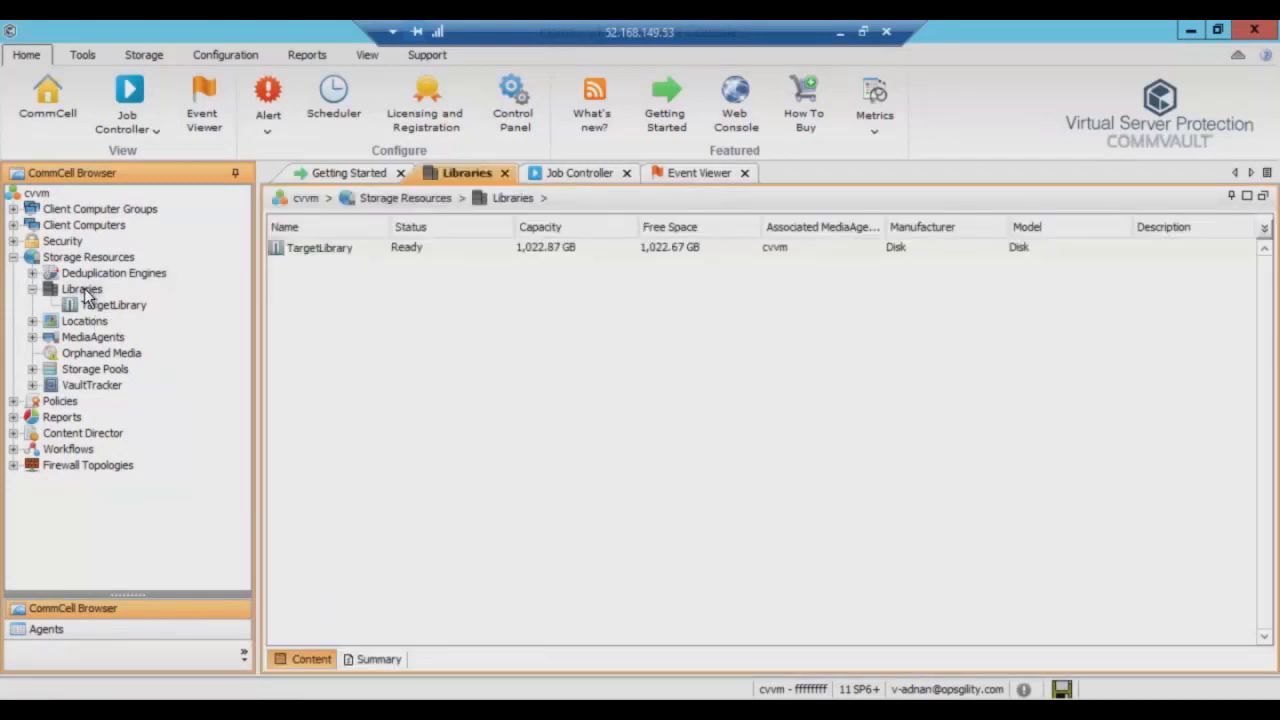
Start a new cloud storage library named 'Azure Library' of type Microsoft Azure Storage.
{"action": "right_click", "coordinate": [86, 291]}
{"action": "mouse_move", "coordinate": [190, 305]}
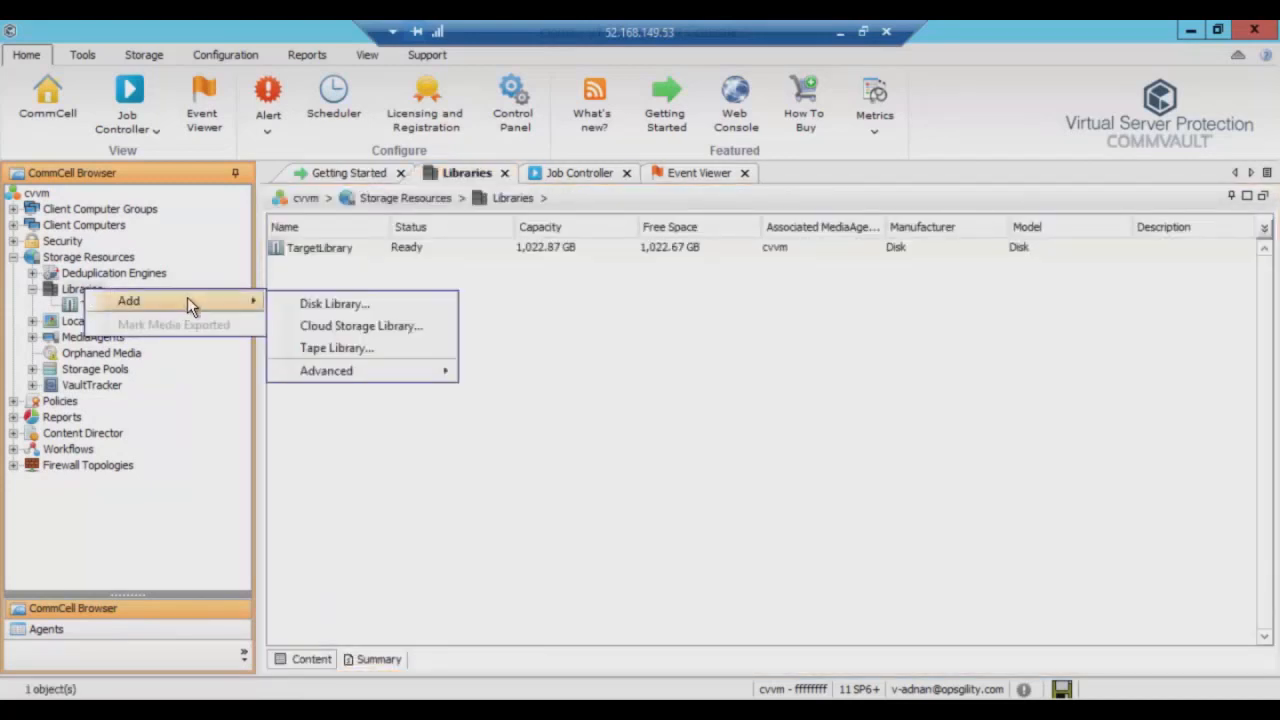
{"action": "left_click", "coordinate": [334, 326]}
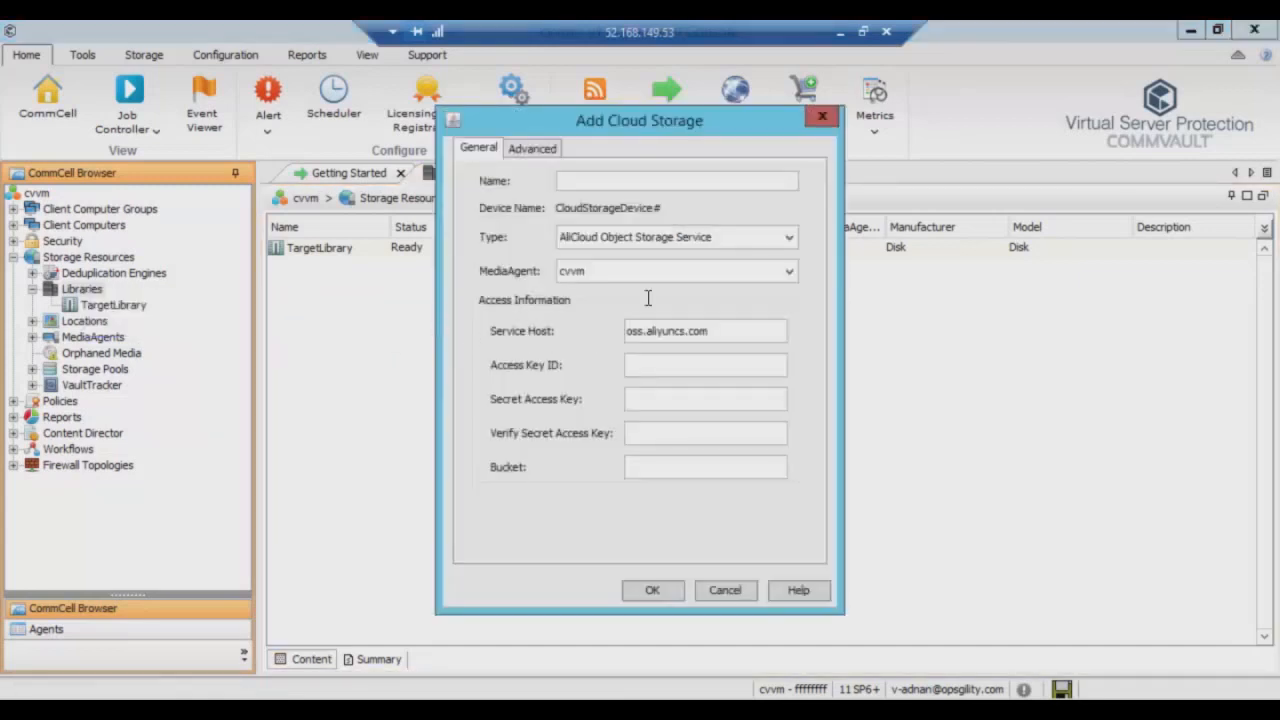
{"action": "left_click", "coordinate": [606, 180]}
{"action": "type", "text": "Azure Library"}
{"action": "left_click", "coordinate": [667, 235]}
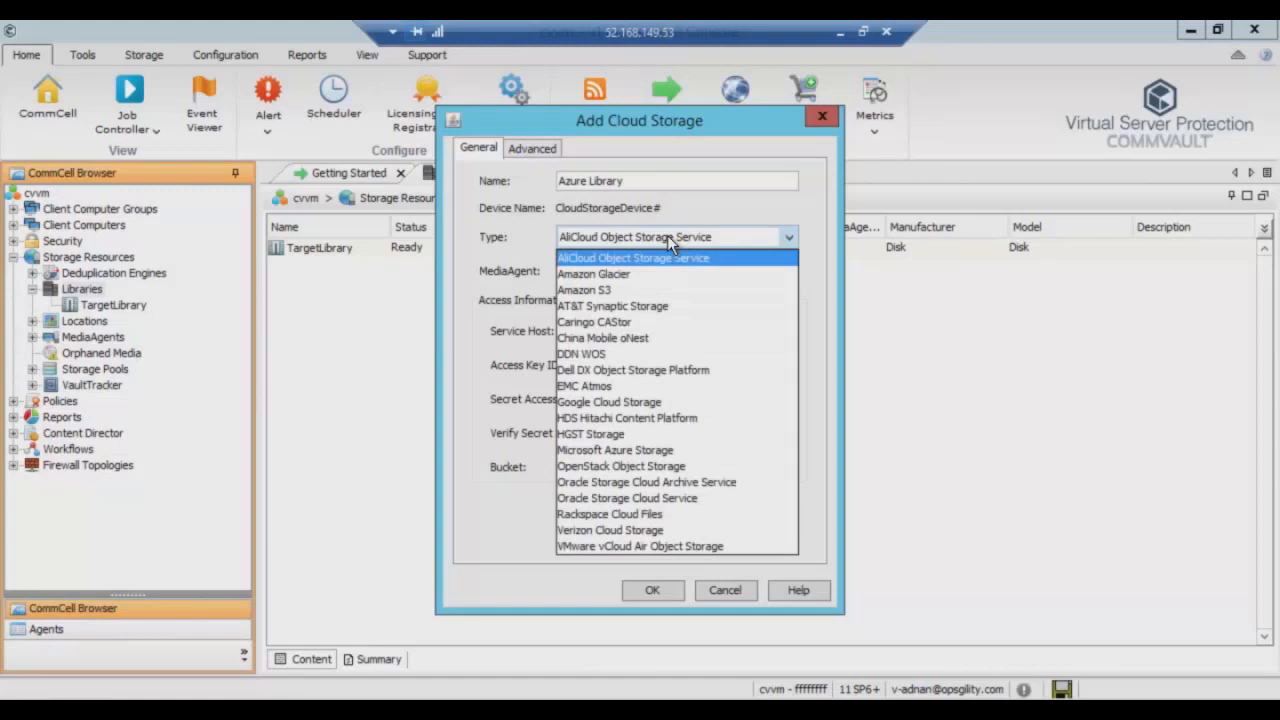
{"action": "left_click", "coordinate": [668, 448]}
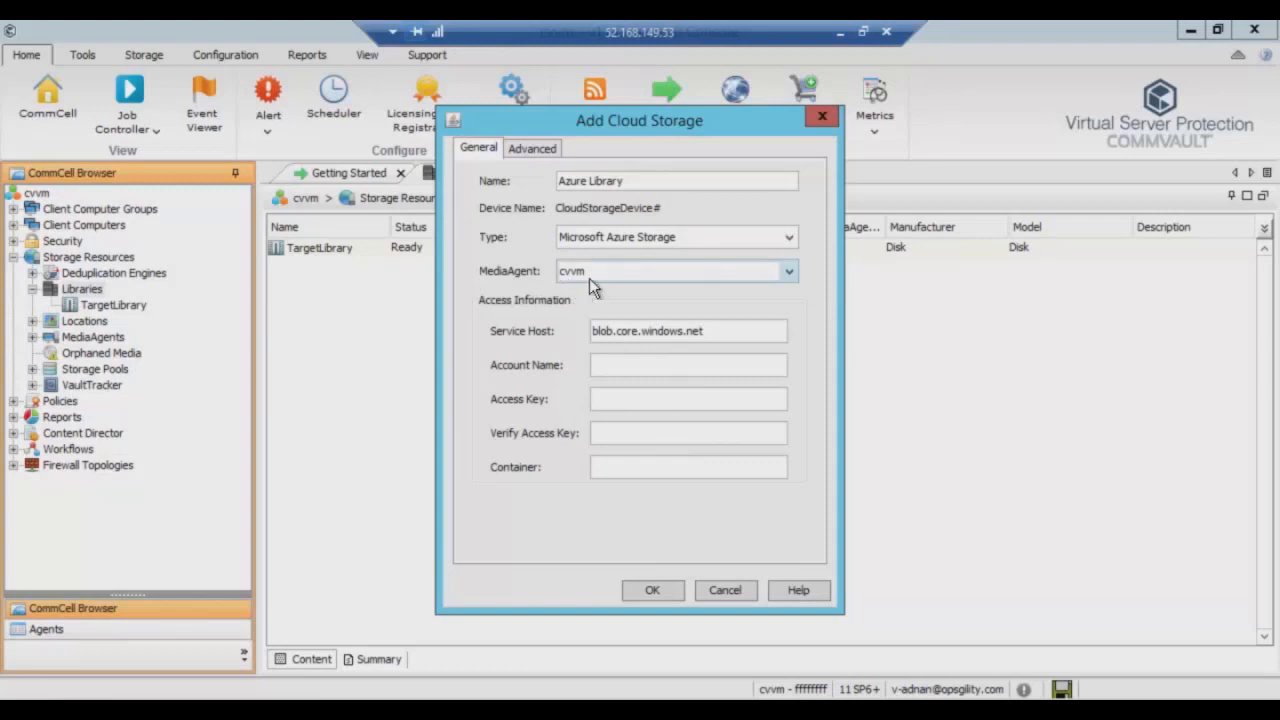
Enter the cvdisk account, paste the access key twice, set container 'backup', and save.
{"action": "left_click", "coordinate": [647, 364]}
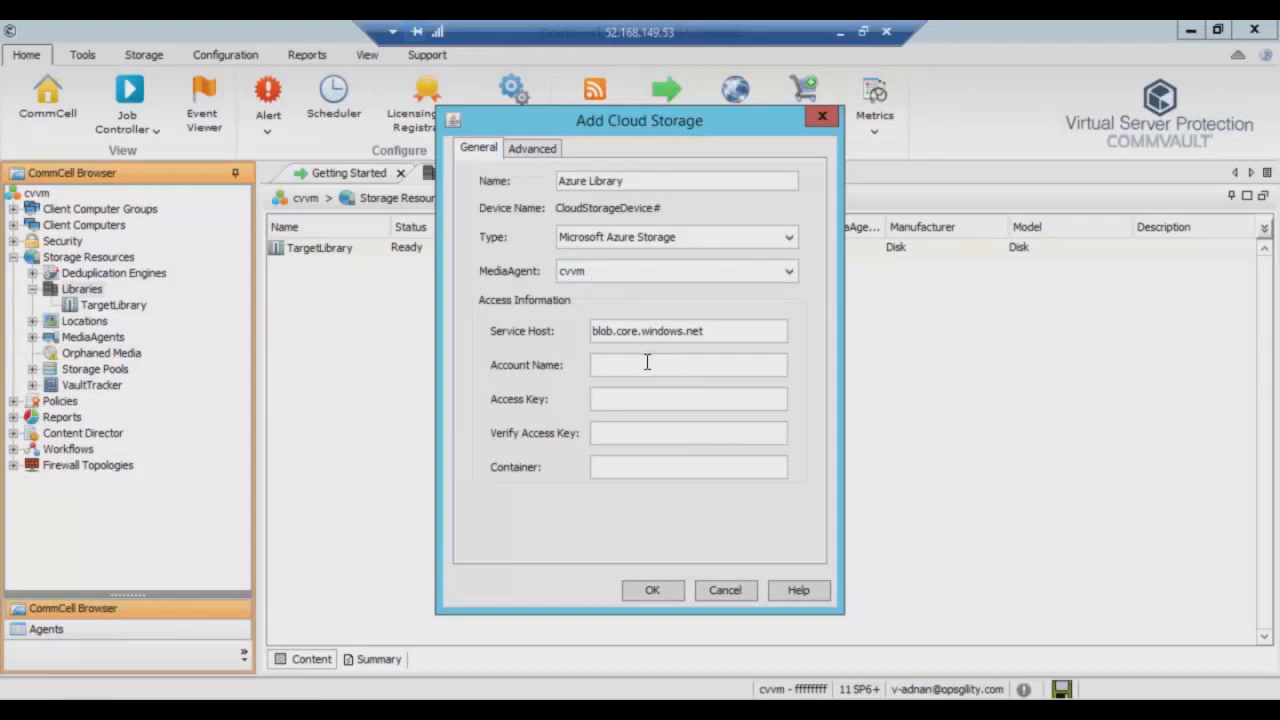
{"action": "type", "text": "disk"}
{"action": "left_click", "coordinate": [622, 401]}
{"action": "key", "text": "ctrl+v"}
{"action": "left_click", "coordinate": [627, 431]}
{"action": "key", "text": "ctrl+v"}
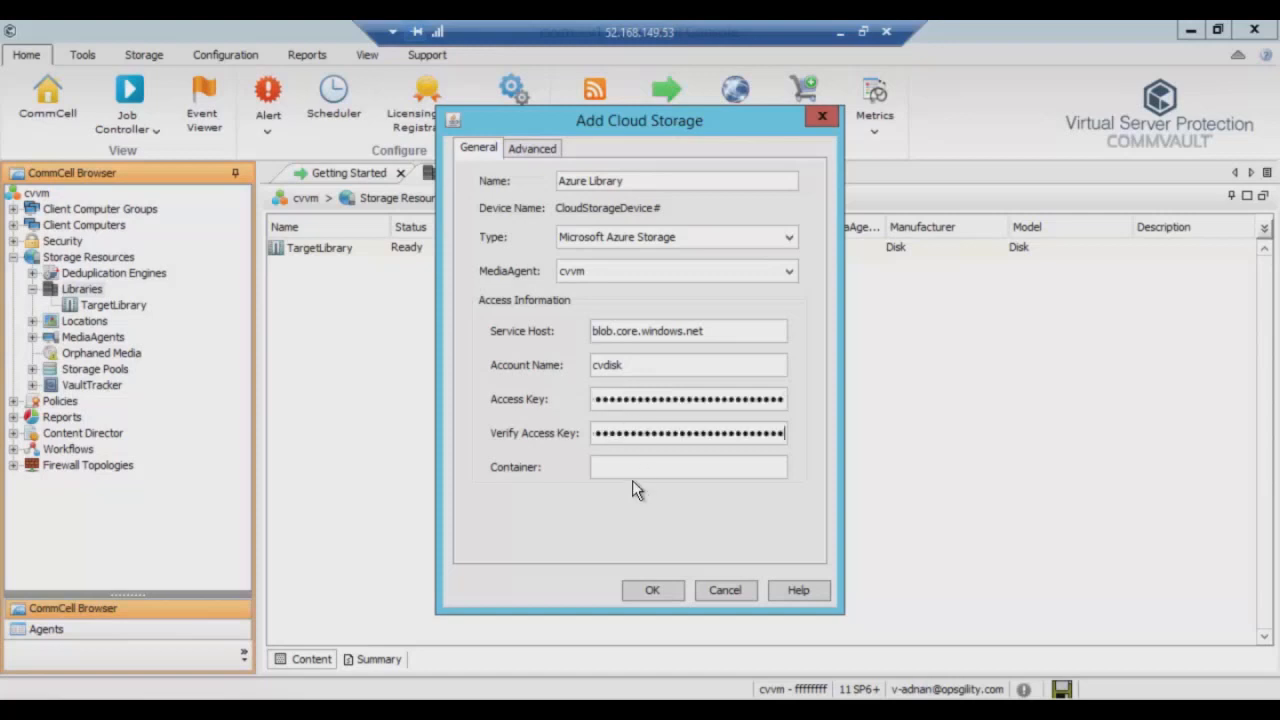
{"action": "type", "text": "backup"}
{"action": "left_click", "coordinate": [652, 590]}
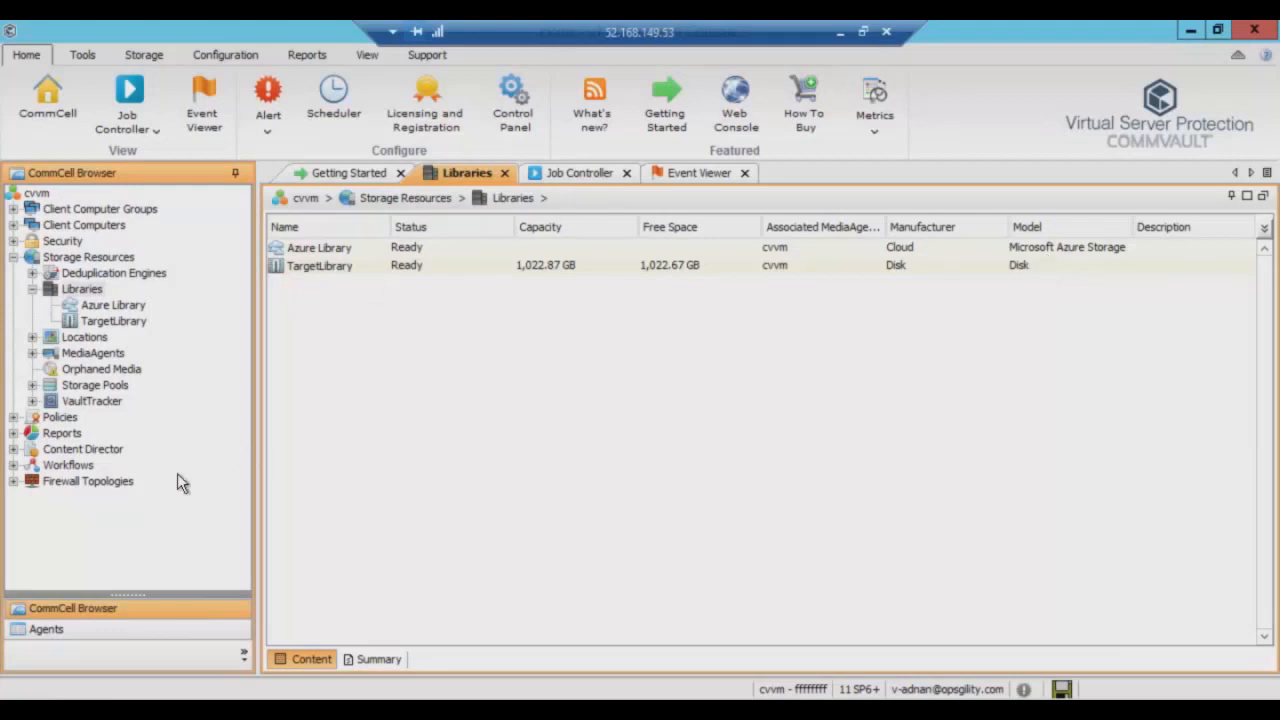
Expand Policies > Storage Policies and start a new storage policy.
{"action": "left_click", "coordinate": [17, 419]}
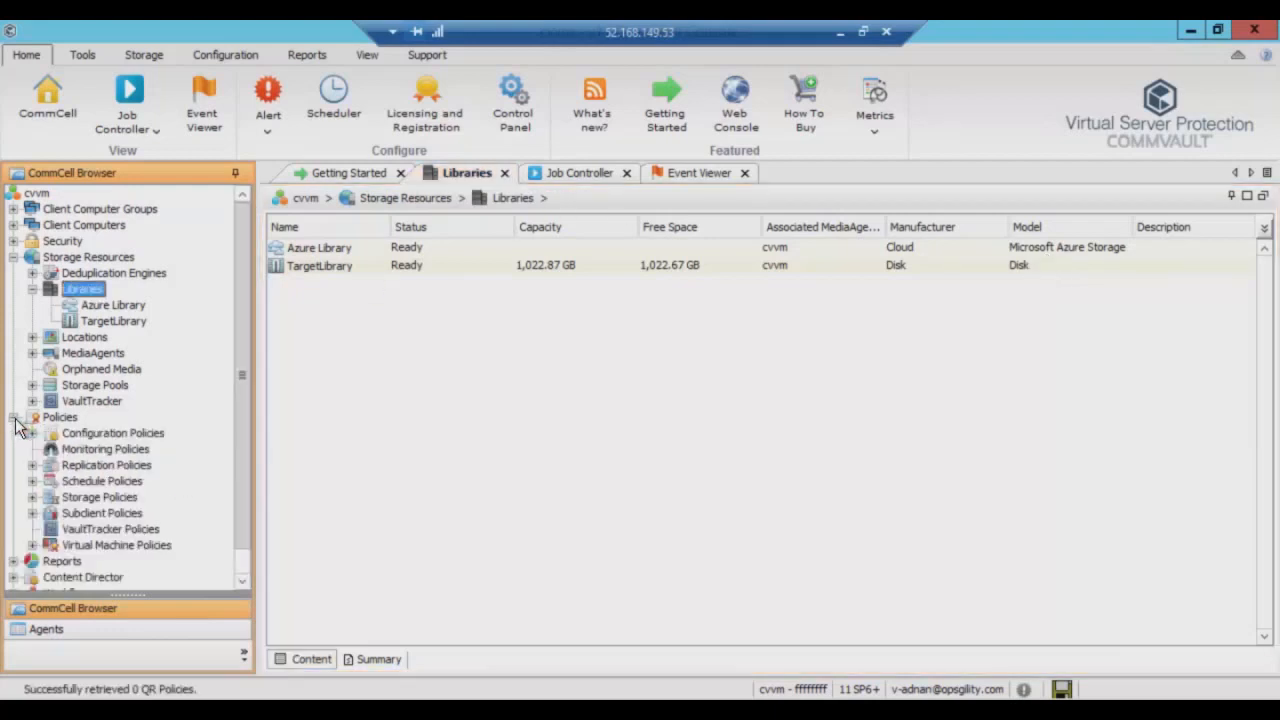
{"action": "left_click", "coordinate": [32, 498]}
{"action": "left_click", "coordinate": [104, 494]}
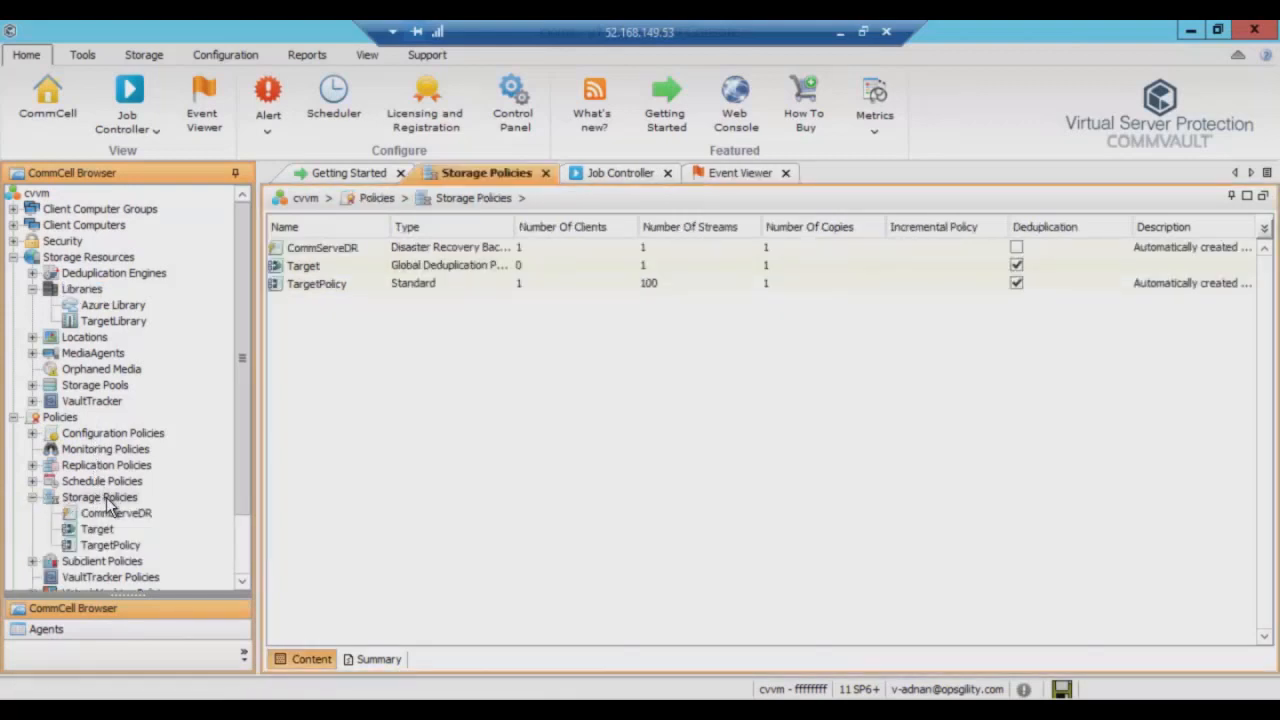
{"action": "right_click", "coordinate": [104, 497]}
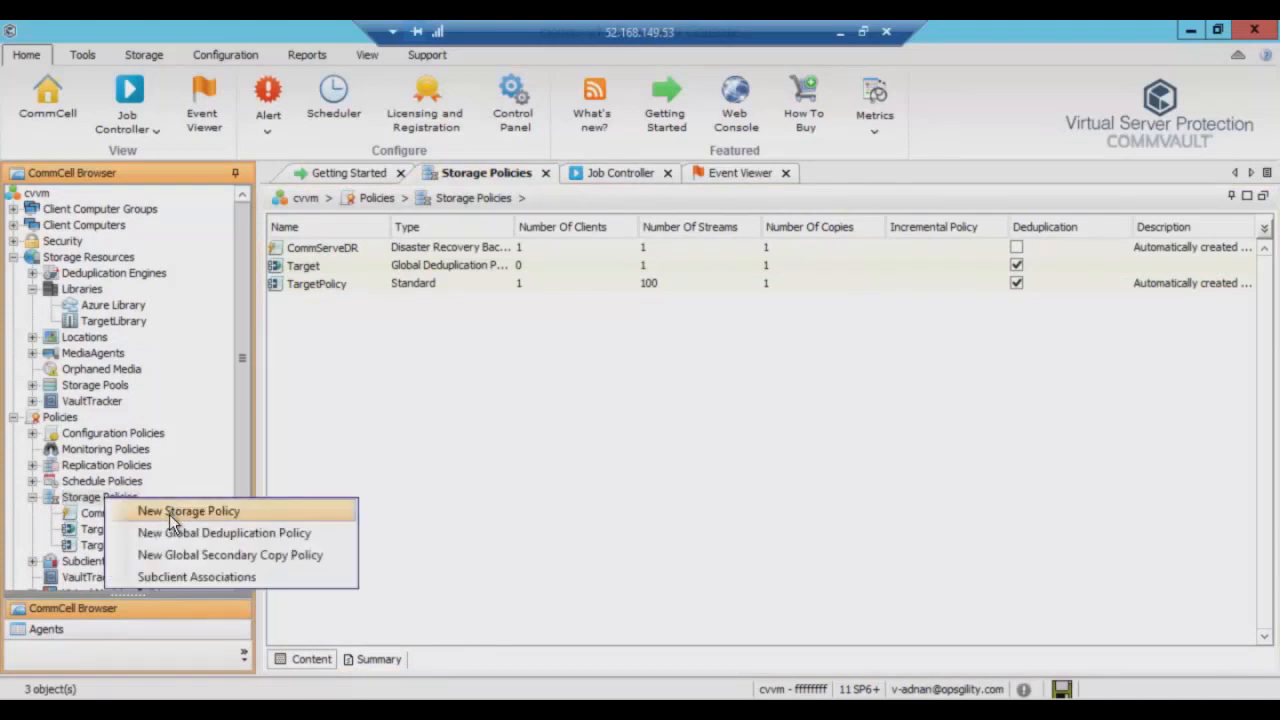
{"action": "left_click", "coordinate": [169, 514]}
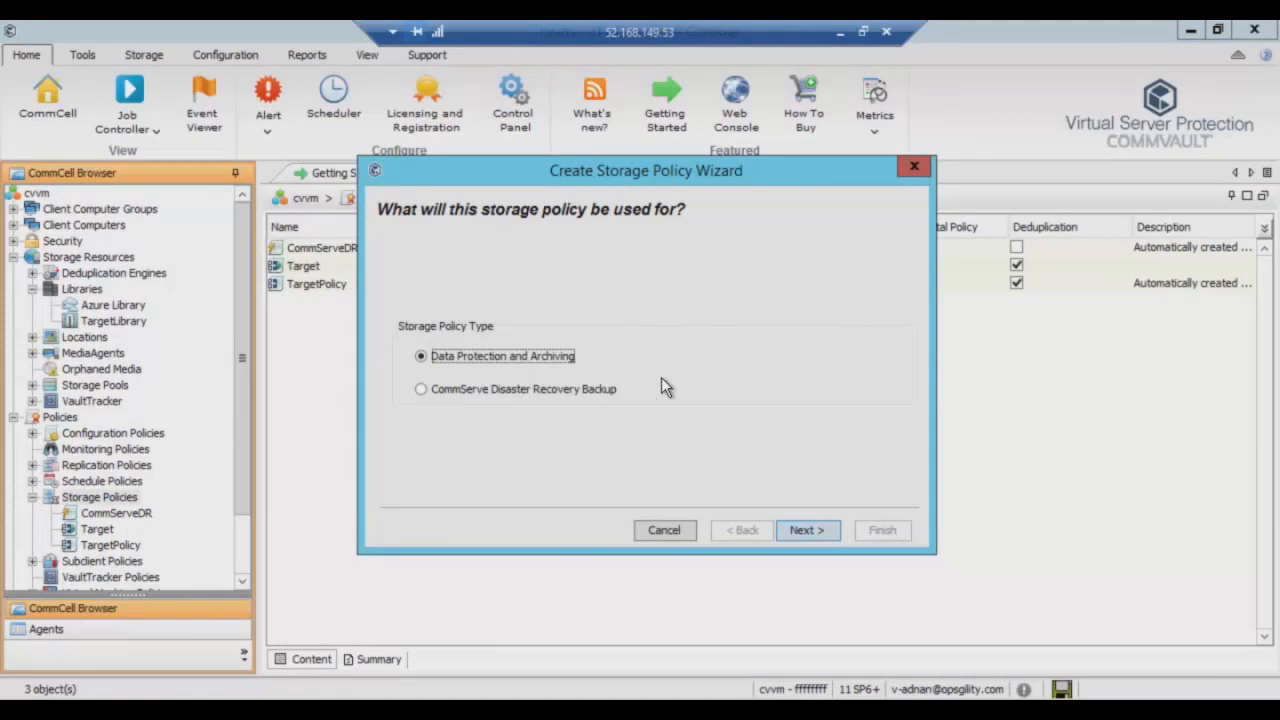
Name the policy Azure-Hot on Azure Library with MediaAgent cvvm, 50 streams and default retention.
{"action": "left_click", "coordinate": [803, 529]}
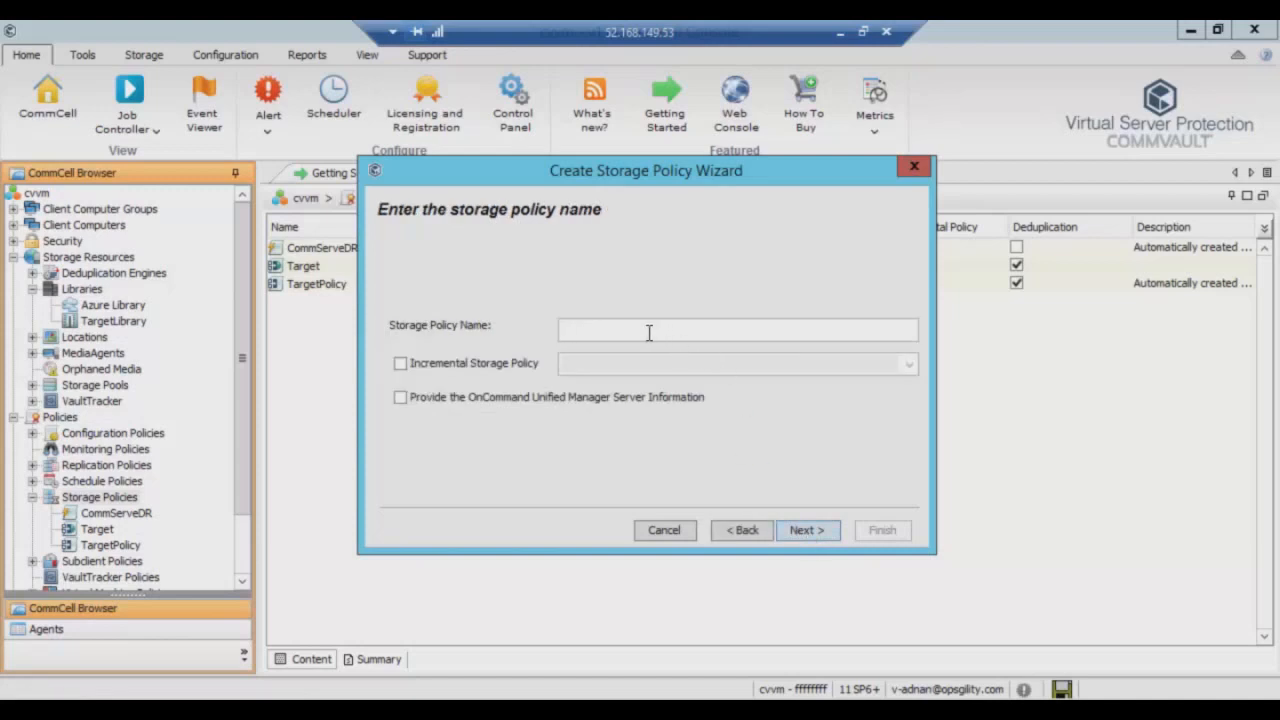
{"action": "type", "text": "Azure-Hot"}
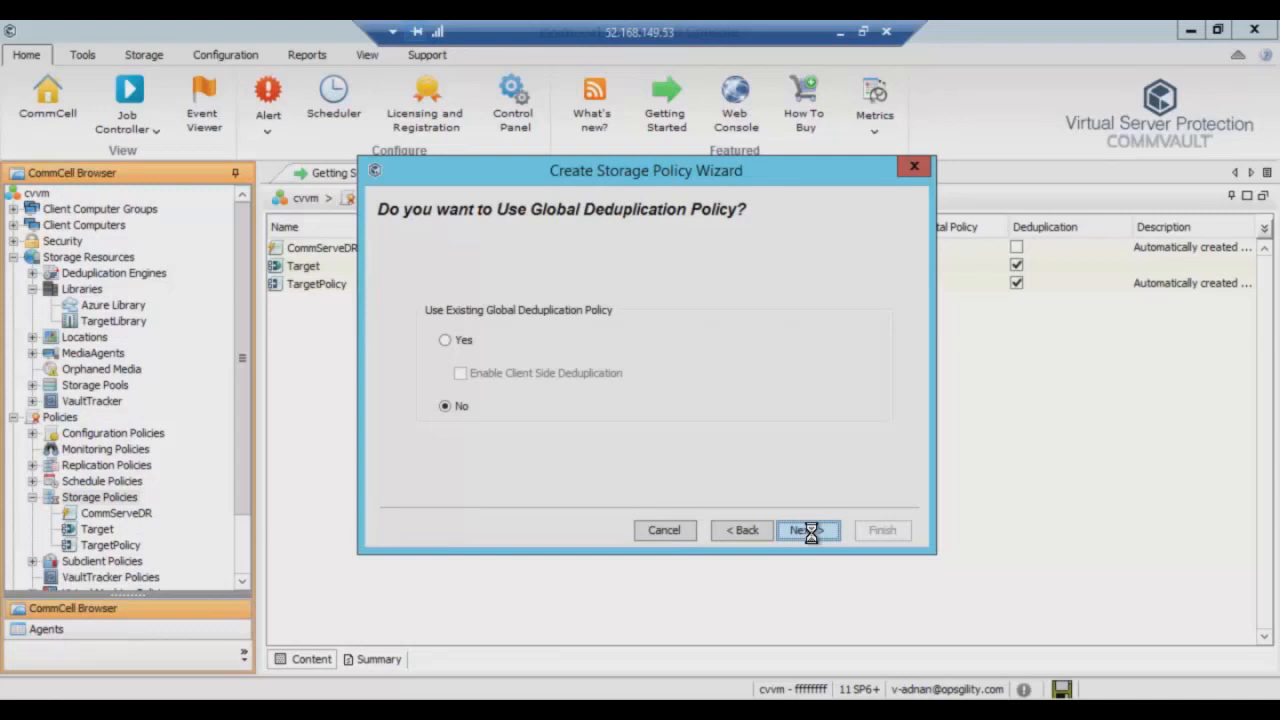
{"action": "left_click", "coordinate": [808, 530]}
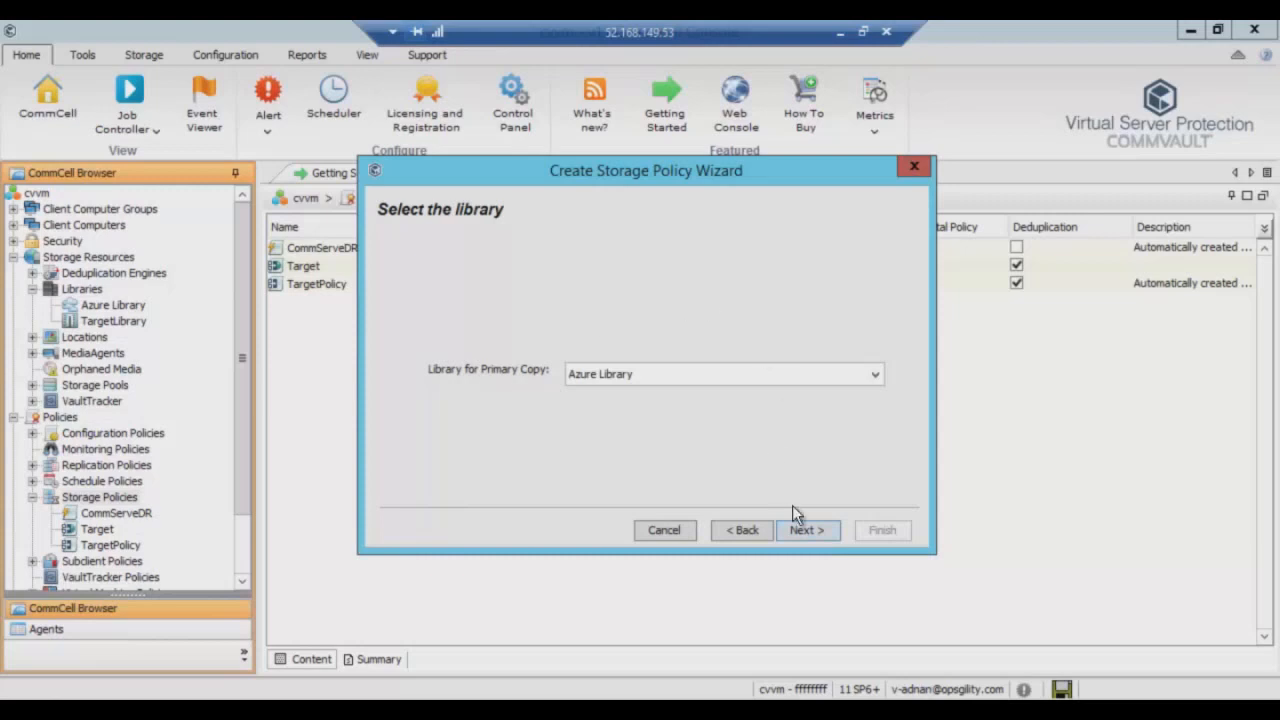
{"action": "left_click", "coordinate": [801, 530]}
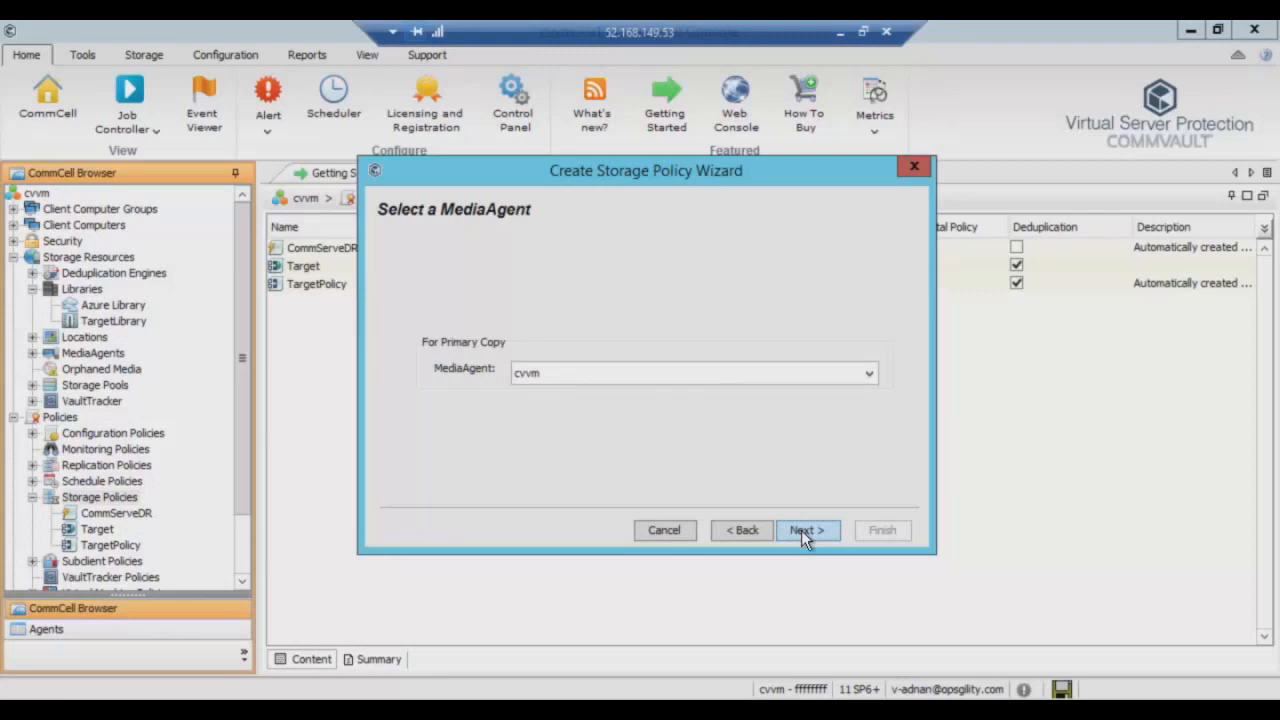
{"action": "left_click", "coordinate": [803, 531]}
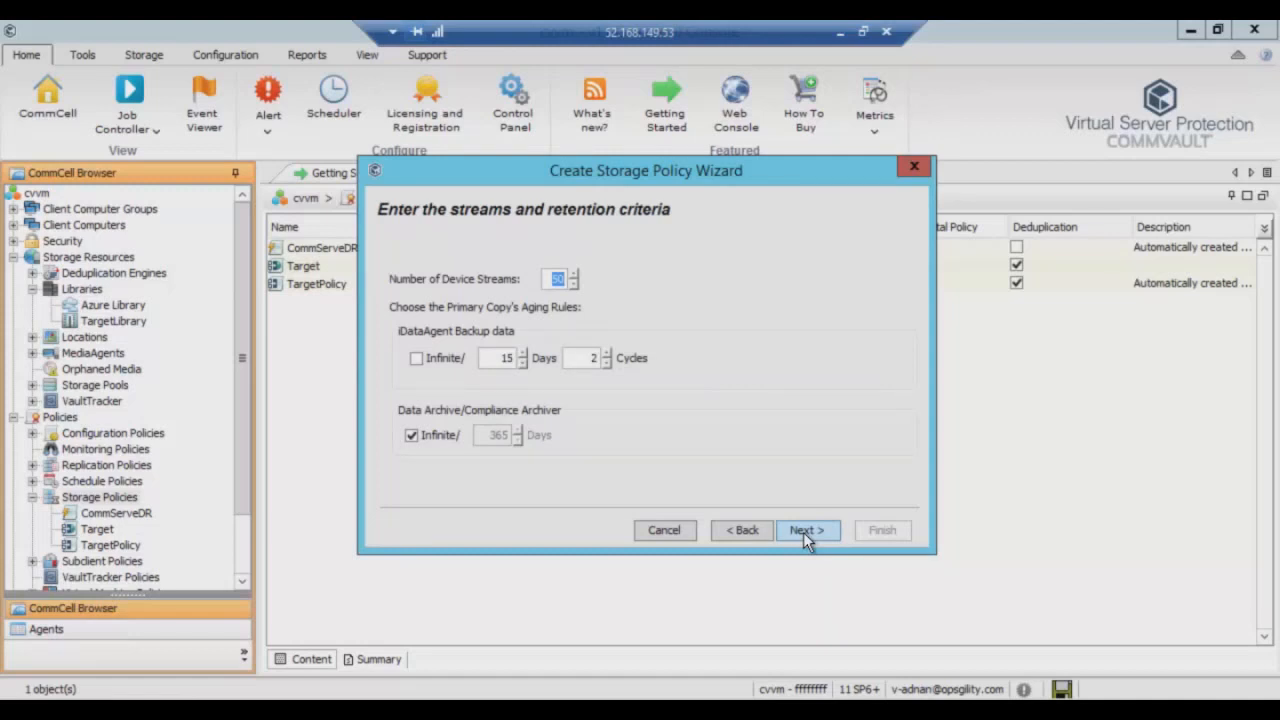
{"action": "left_click", "coordinate": [803, 532]}
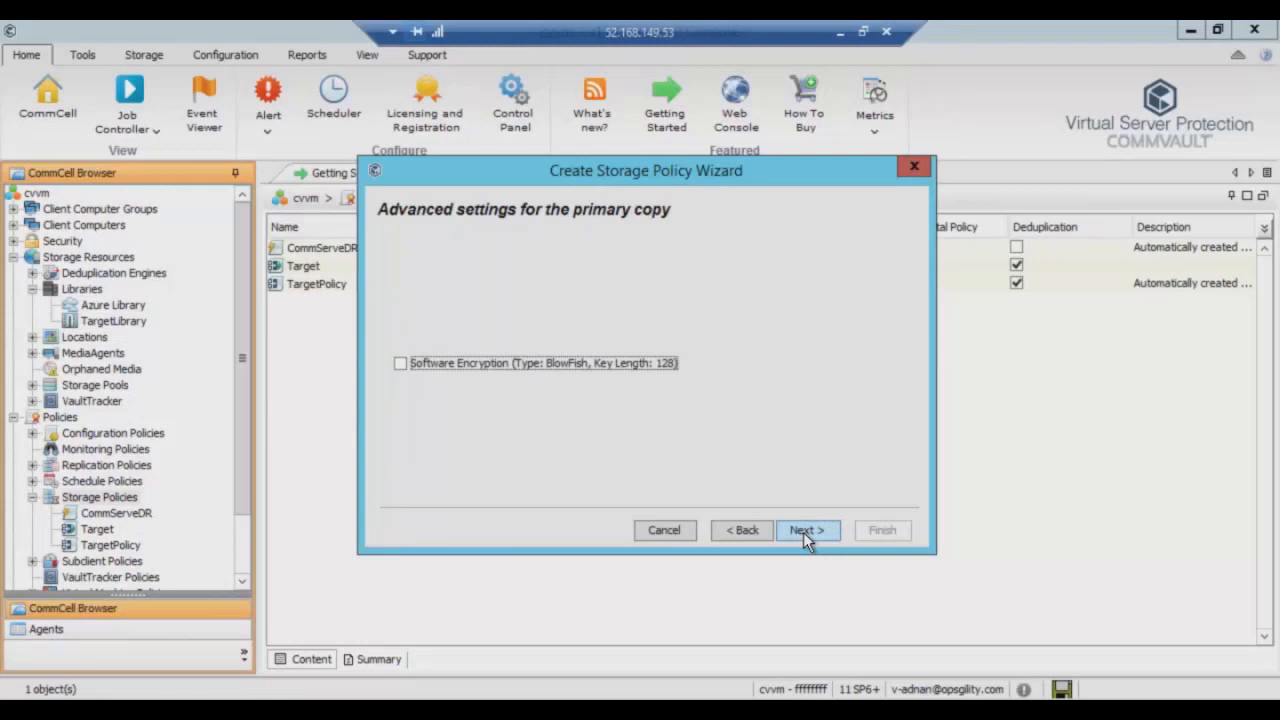
{"action": "left_click", "coordinate": [803, 532]}
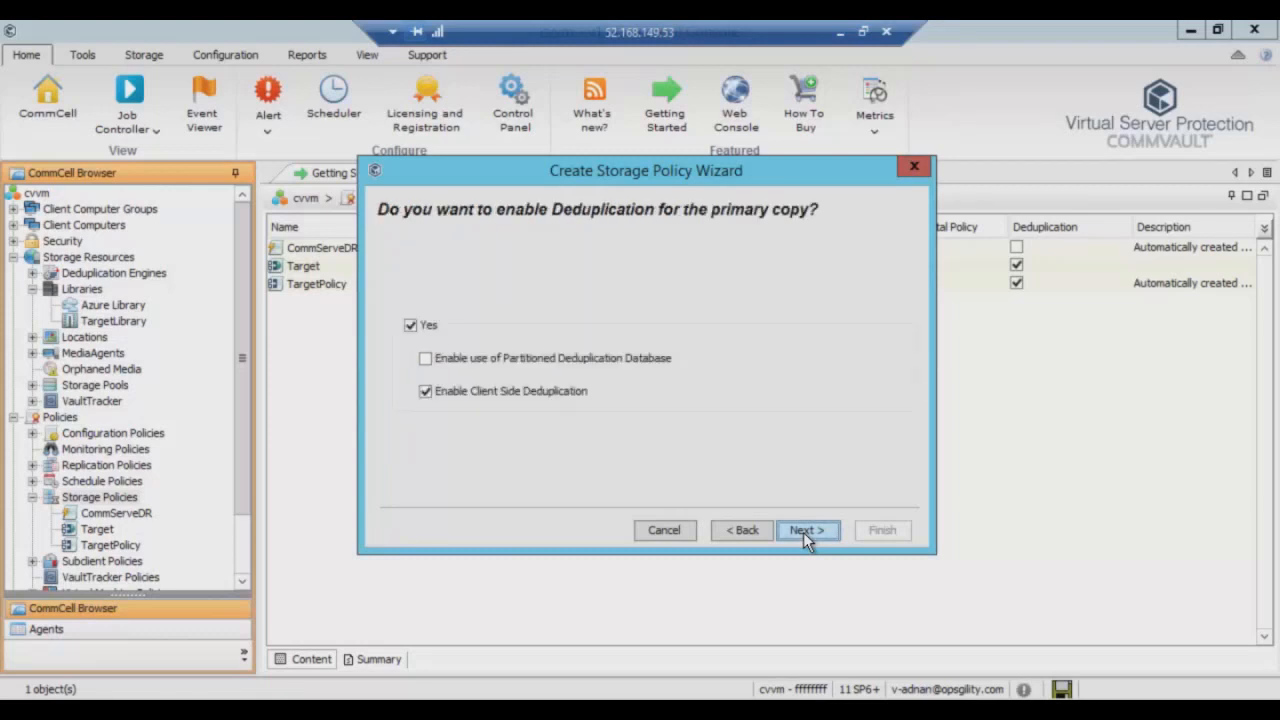
Turn off client-side and primary-copy deduplication and finish the Azure-Hot policy.
{"action": "left_click", "coordinate": [425, 391]}
{"action": "left_click", "coordinate": [411, 325]}
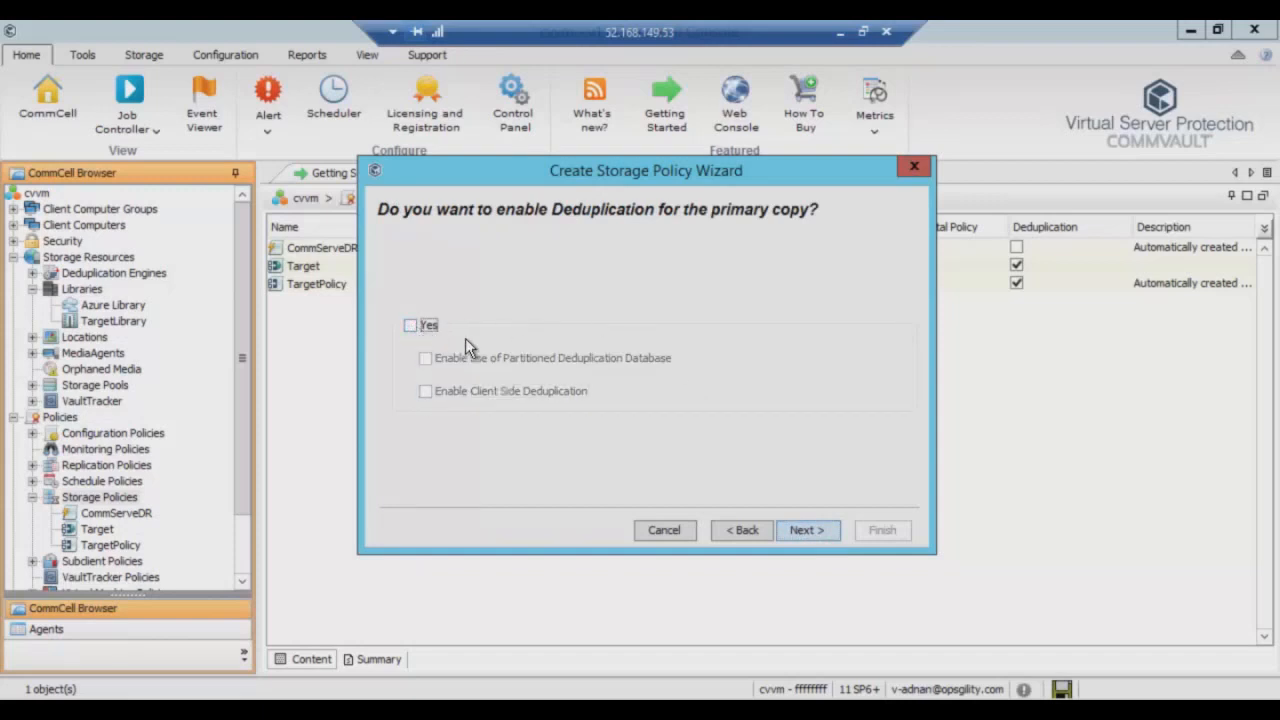
{"action": "left_click", "coordinate": [805, 532]}
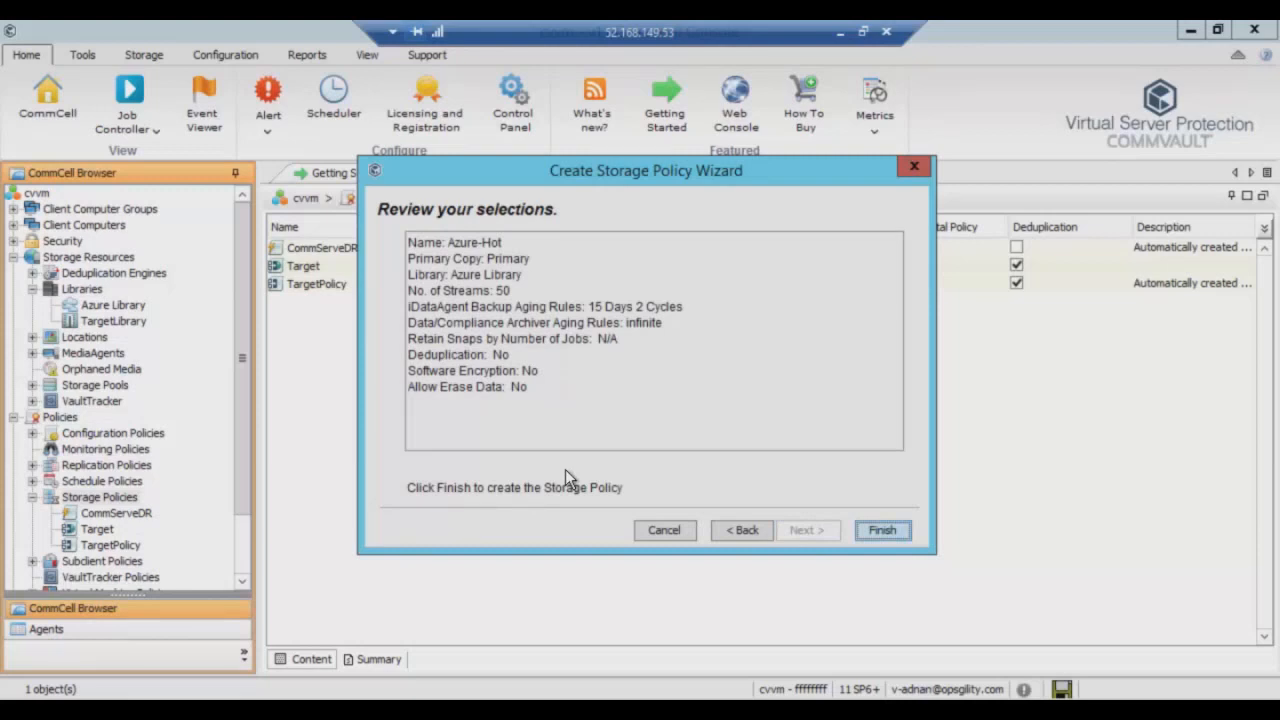
{"action": "left_click", "coordinate": [877, 533]}
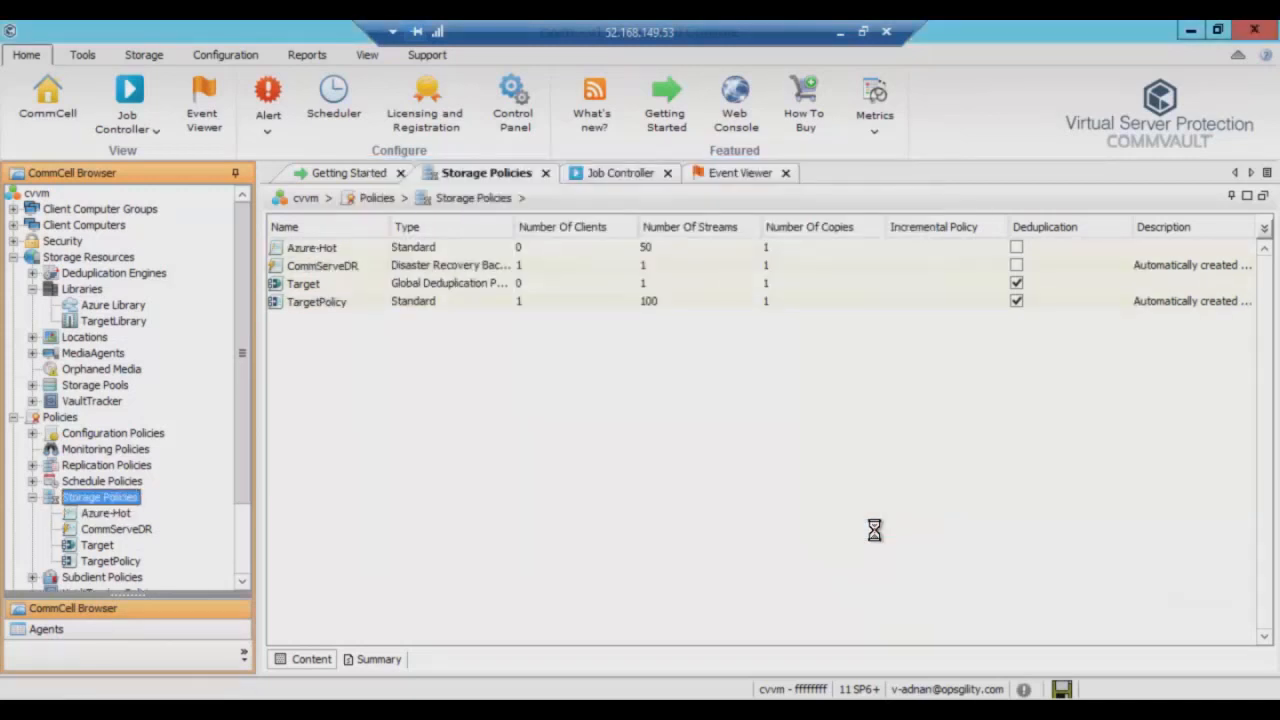
Start a new subclient policy named AzureBlob.
{"action": "left_click_drag", "start_coordinate": [241, 396], "coordinate": [246, 459]}
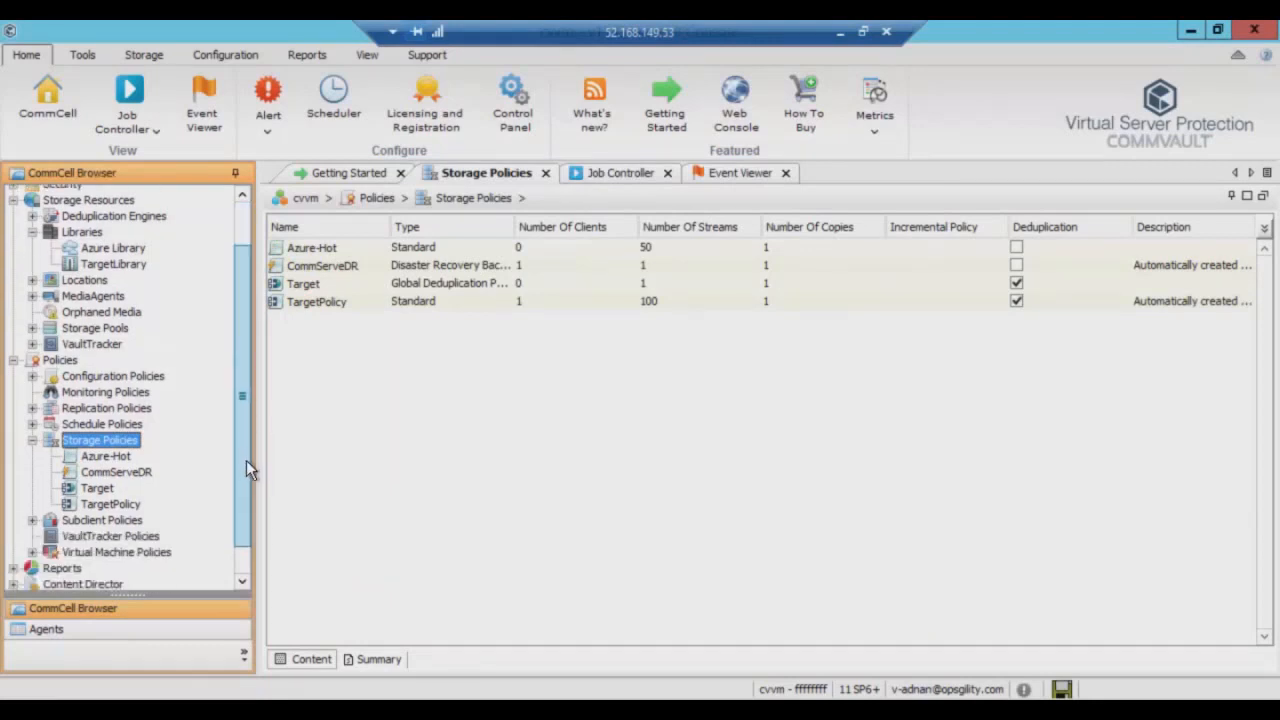
{"action": "left_click", "coordinate": [105, 493]}
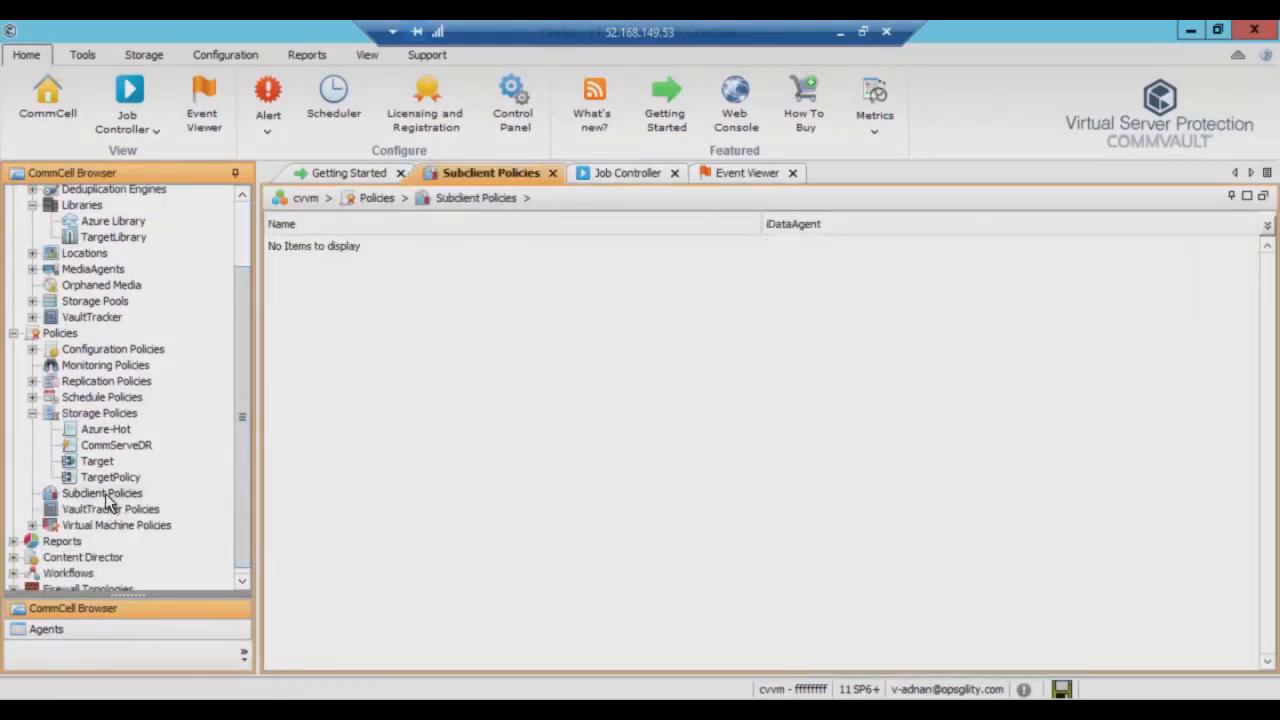
{"action": "right_click", "coordinate": [115, 494]}
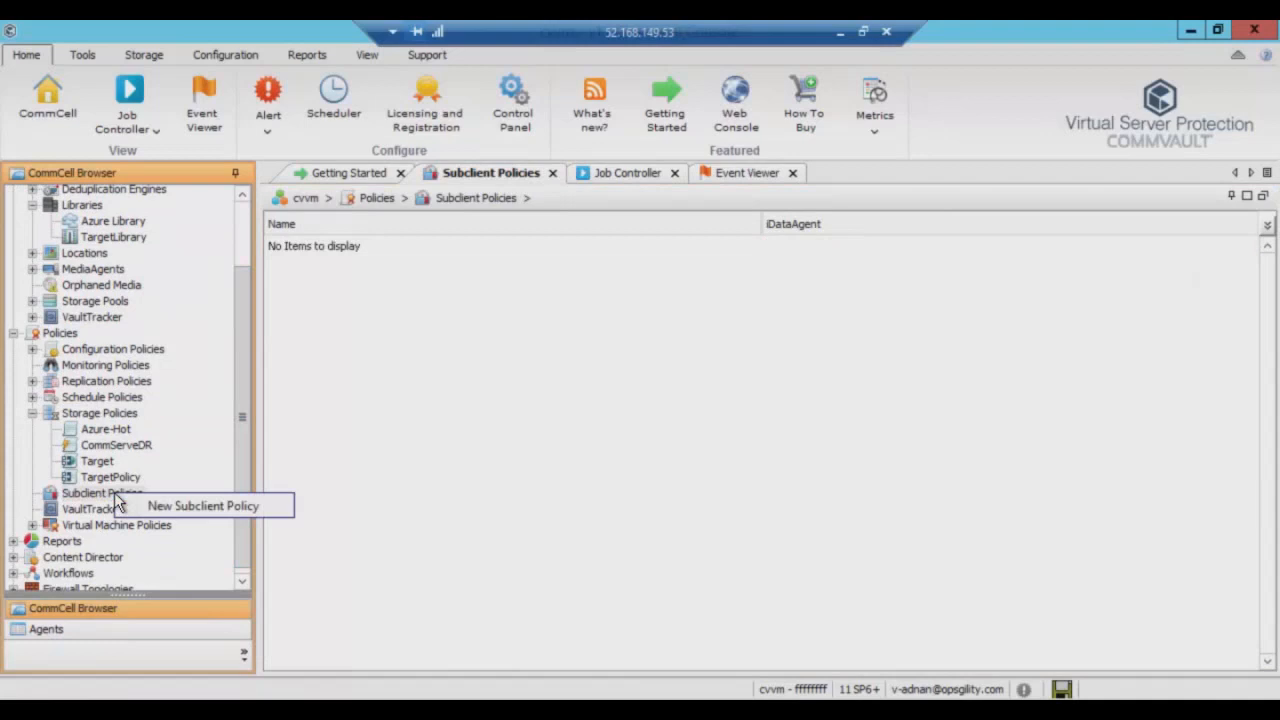
{"action": "left_click", "coordinate": [212, 507]}
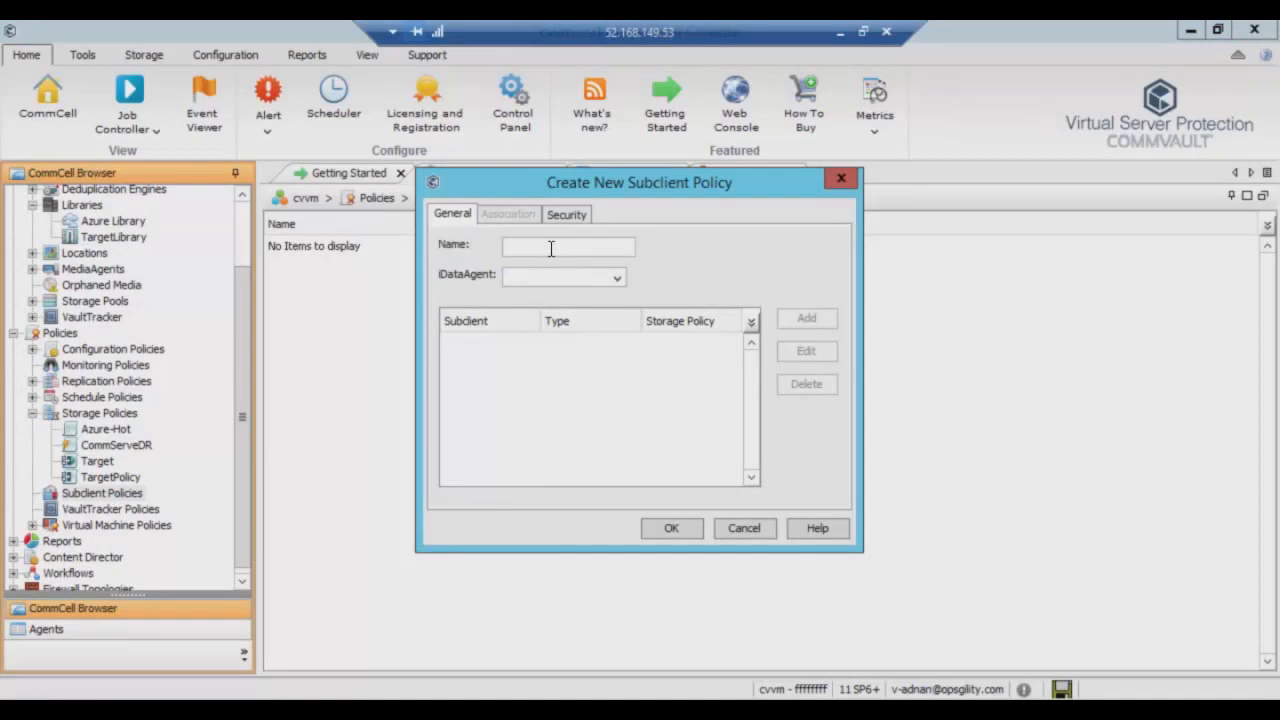
{"action": "type", "text": "AzureBlob"}
Set the policy to Windows File System with the default subclient on Azure-Hot, and save.
{"action": "left_click", "coordinate": [614, 278]}
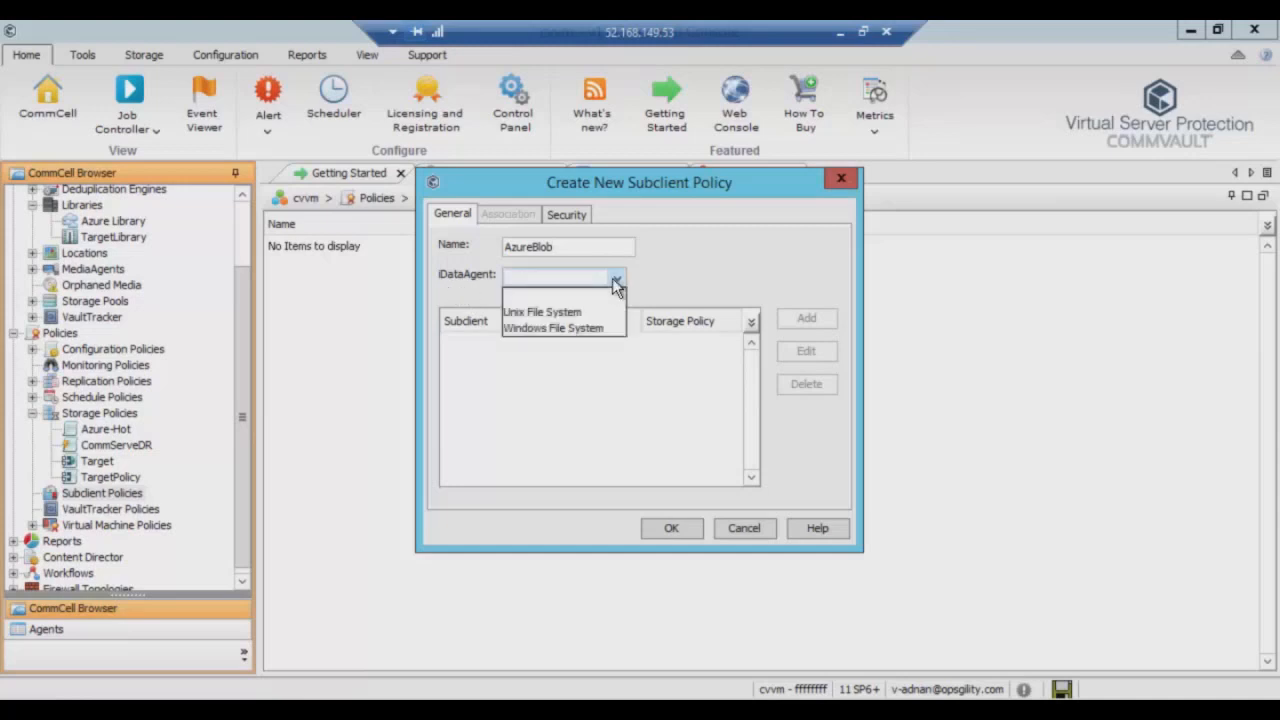
{"action": "left_click", "coordinate": [572, 330]}
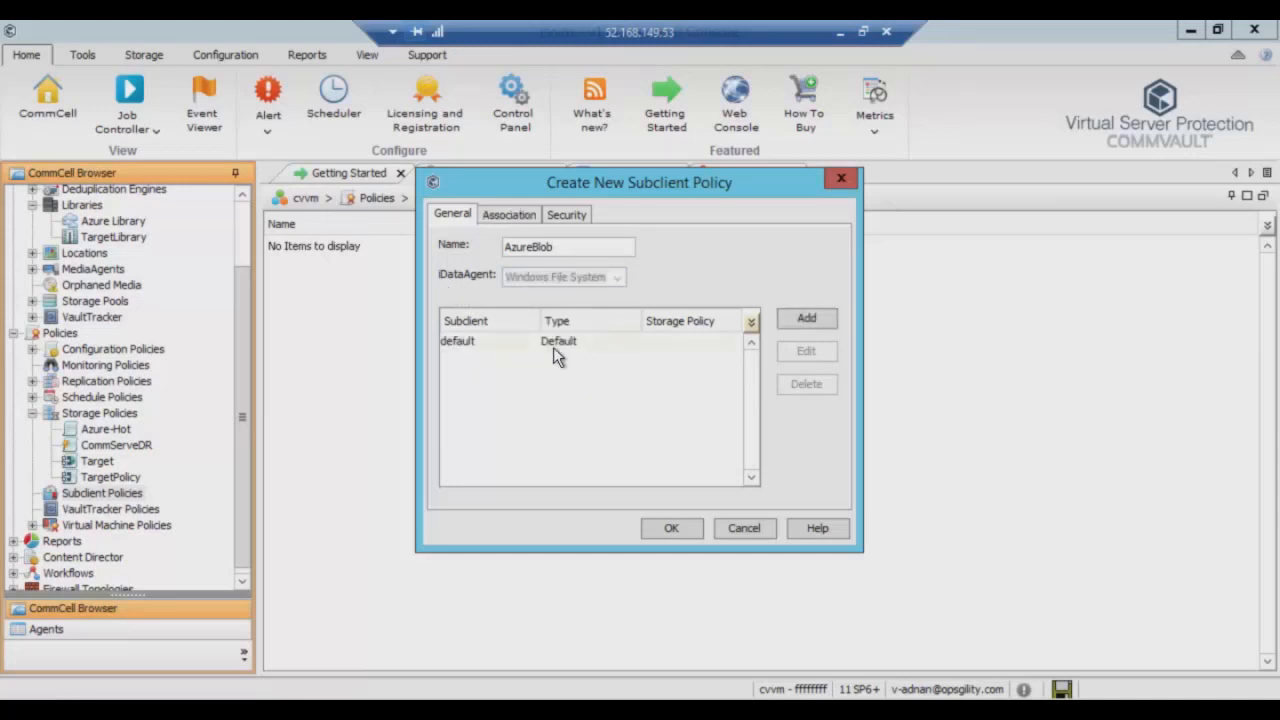
{"action": "left_click", "coordinate": [687, 340]}
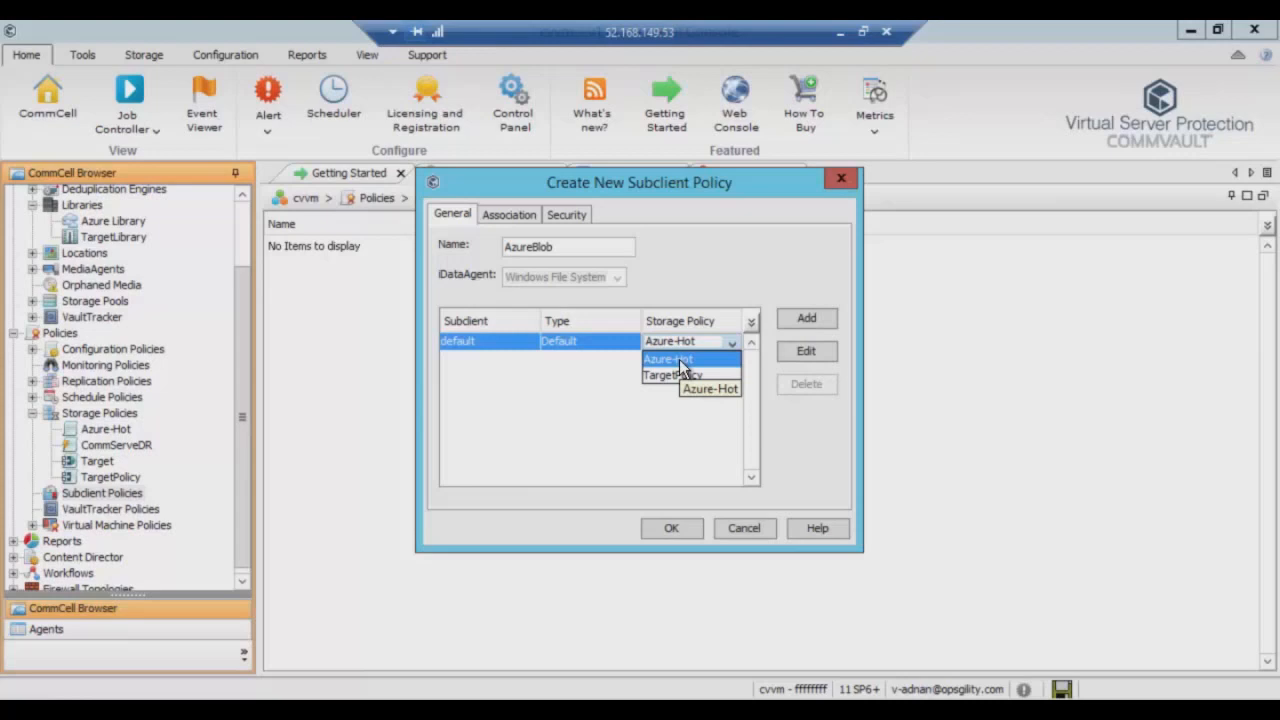
{"action": "left_click", "coordinate": [679, 359]}
{"action": "left_click", "coordinate": [707, 426]}
{"action": "left_click", "coordinate": [671, 528]}
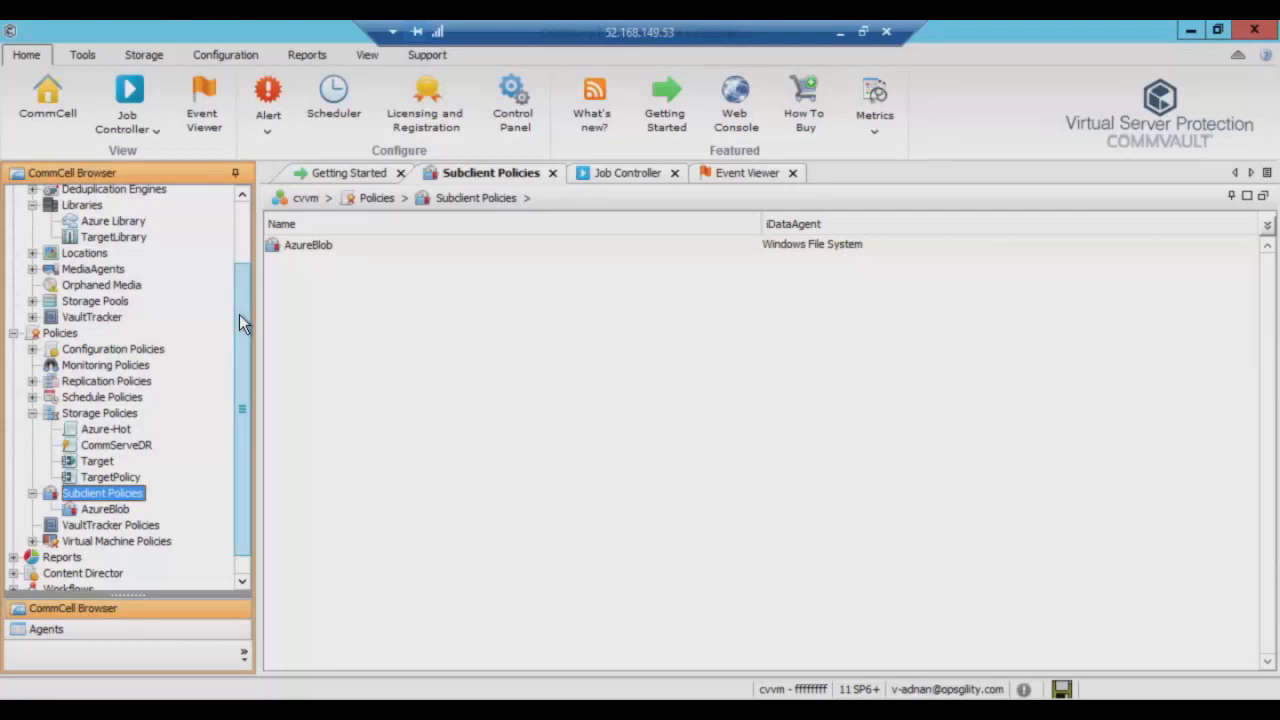
Collapse Storage Resources and Policies, then open Client Computers > cvvm > File System > defaultBackupSet.
{"action": "left_click_drag", "start_coordinate": [243, 302], "coordinate": [246, 240]}
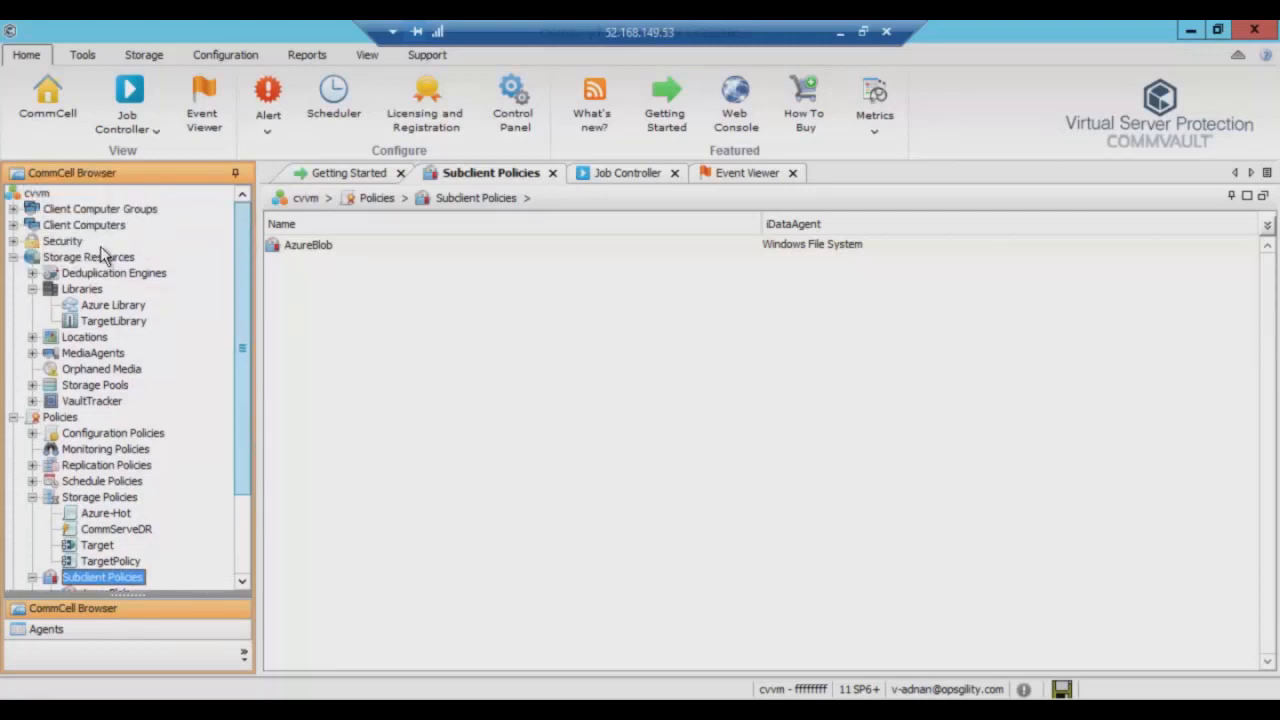
{"action": "left_click", "coordinate": [13, 257]}
{"action": "left_click", "coordinate": [13, 273]}
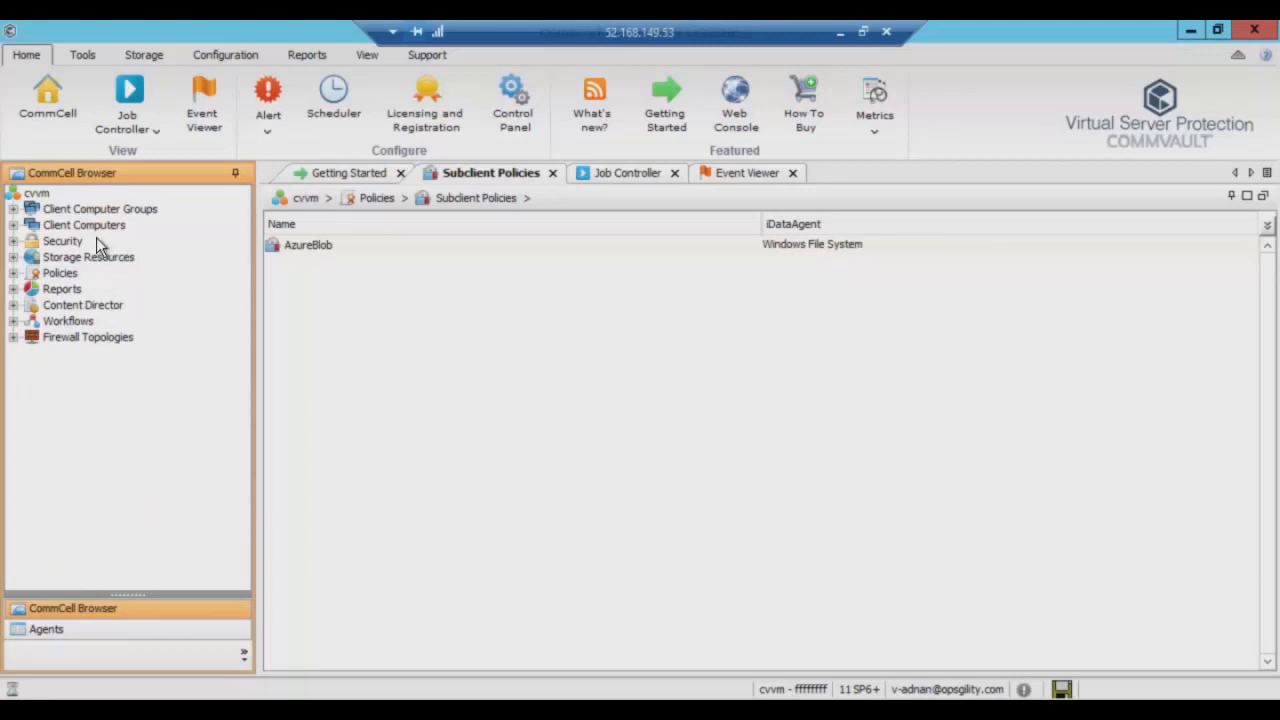
{"action": "left_click", "coordinate": [13, 225]}
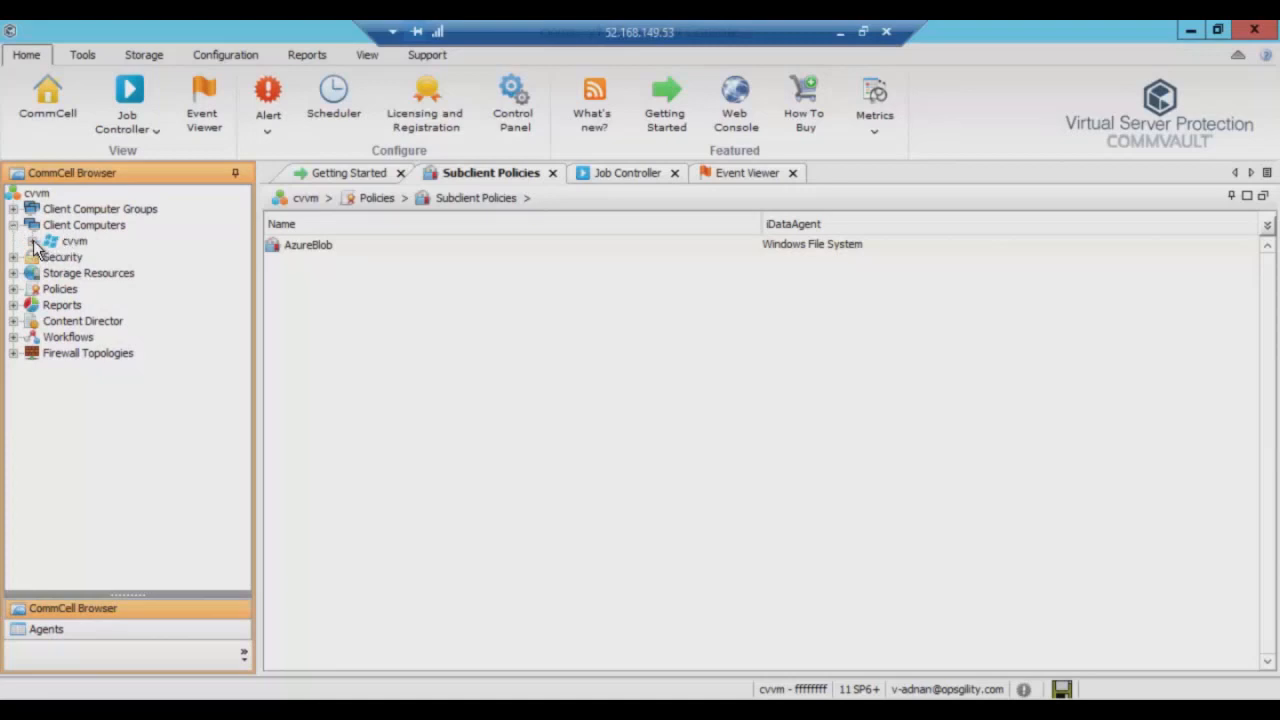
{"action": "left_click", "coordinate": [32, 242]}
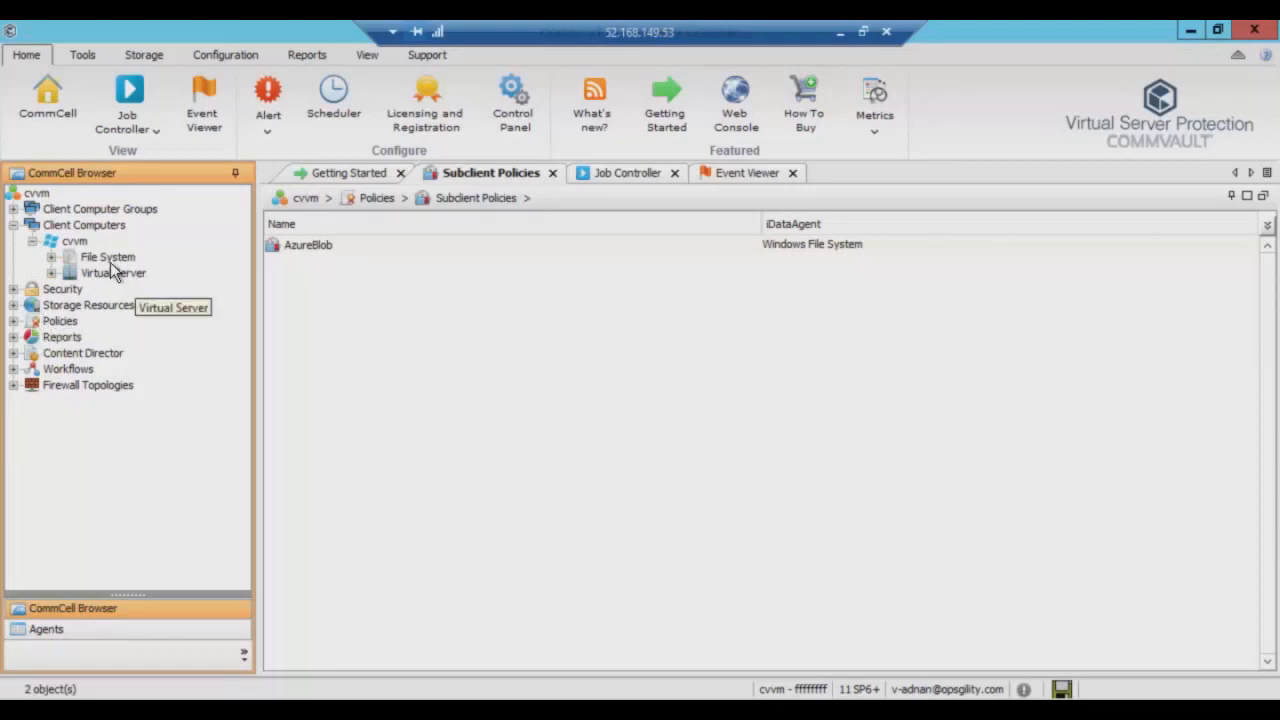
{"action": "left_click", "coordinate": [51, 258]}
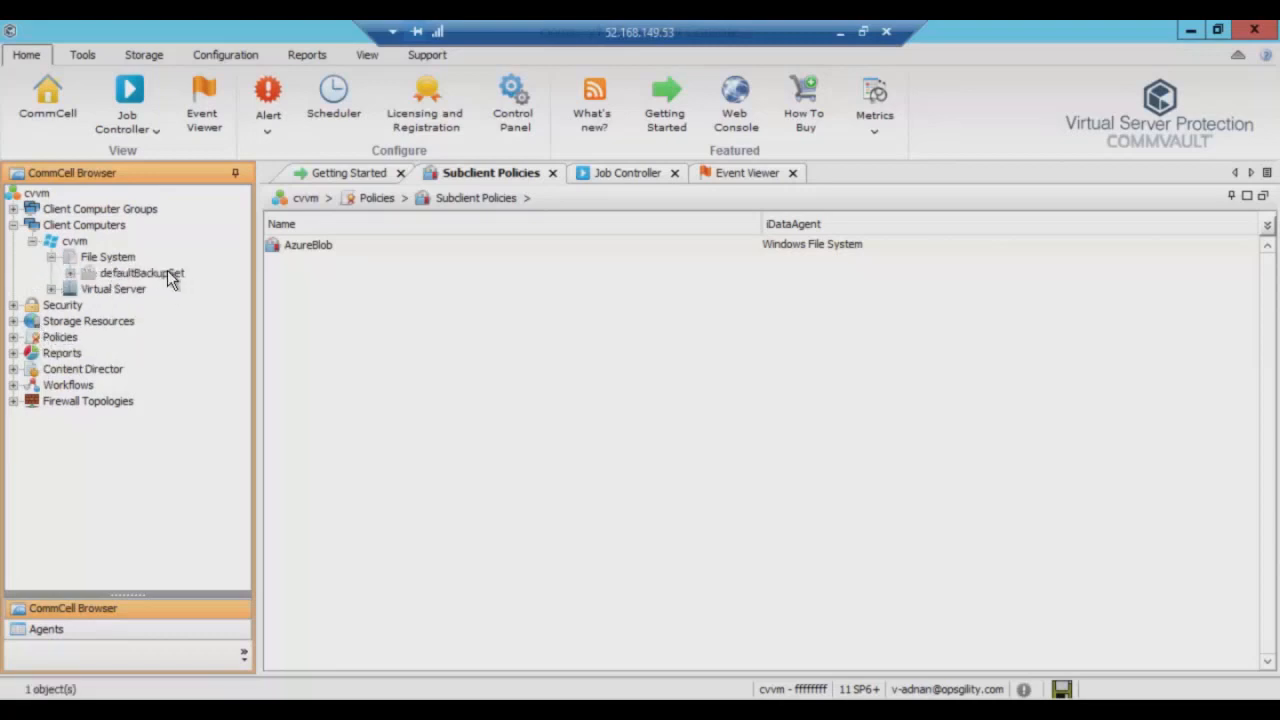
{"action": "left_click", "coordinate": [112, 260]}
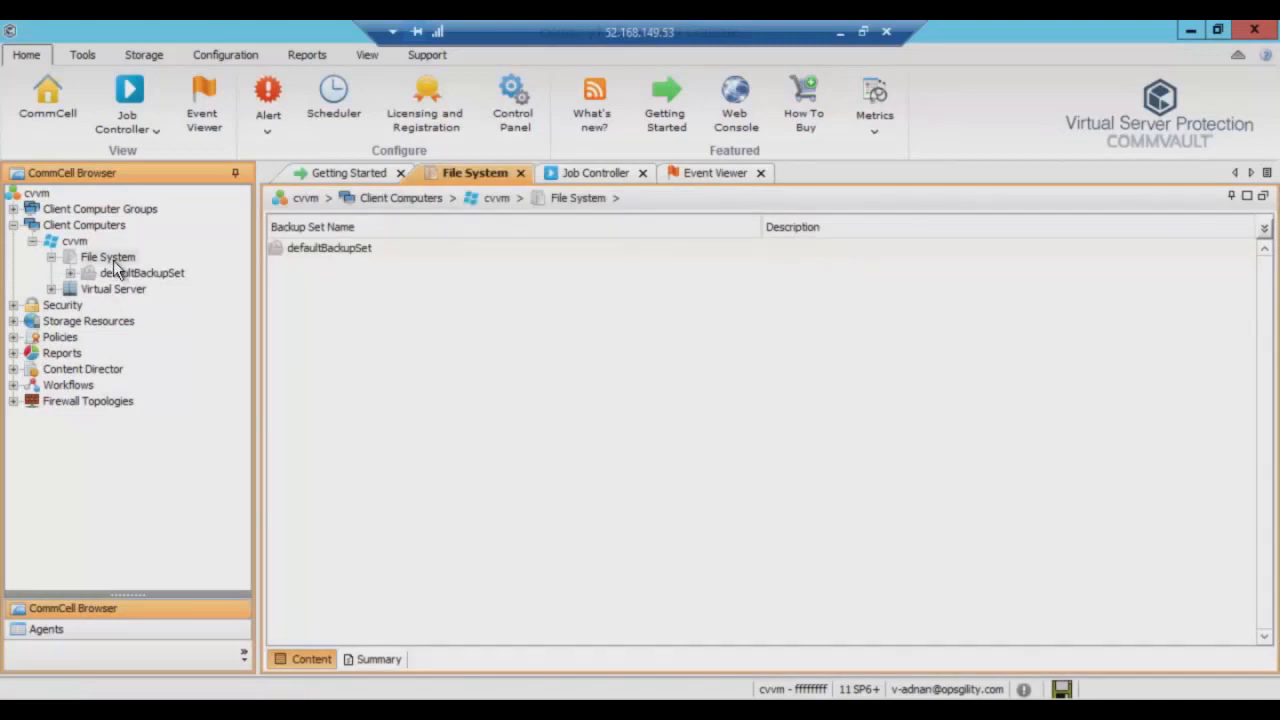
{"action": "right_click", "coordinate": [113, 260]}
{"action": "mouse_move", "coordinate": [149, 268]}
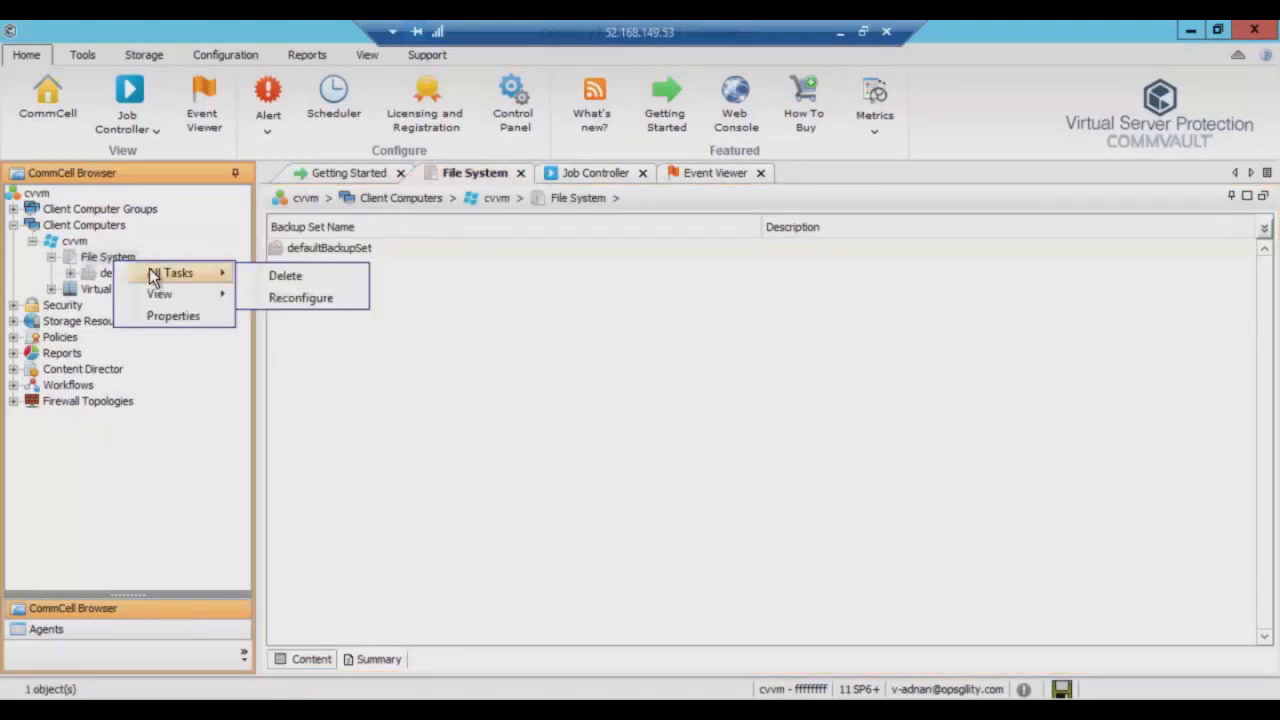
{"action": "left_click", "coordinate": [276, 306]}
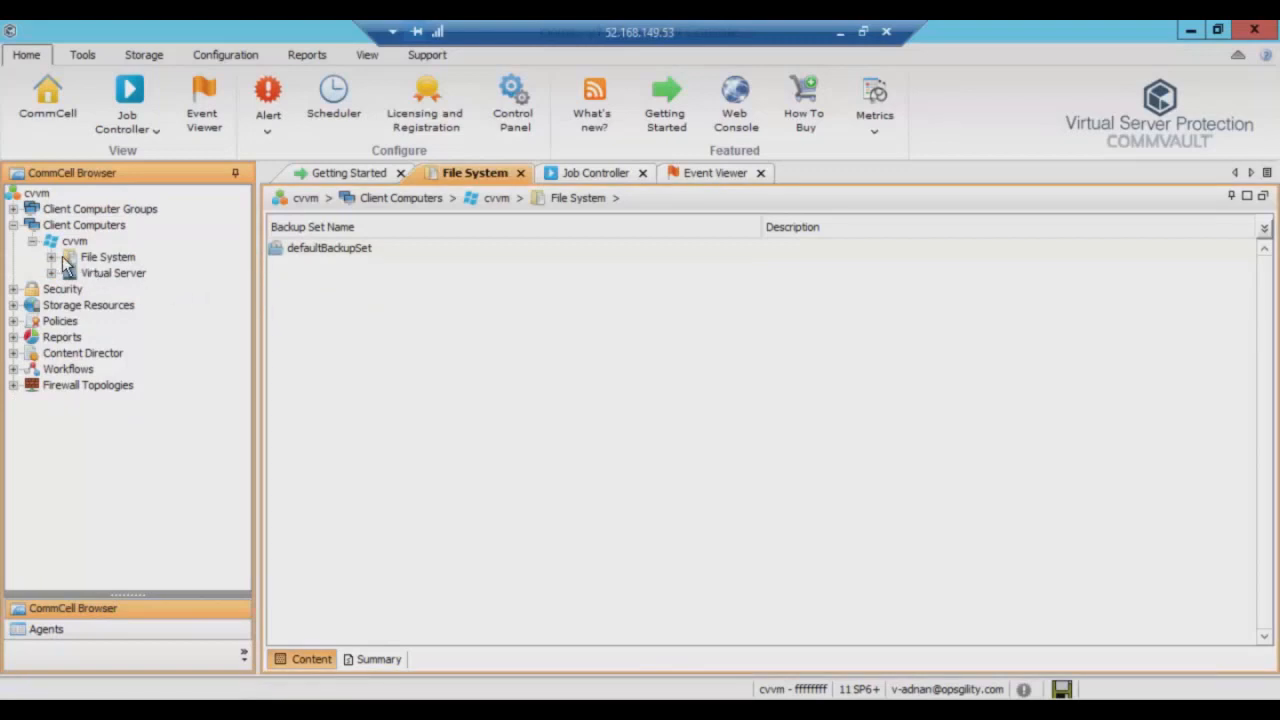
{"action": "left_click", "coordinate": [51, 257]}
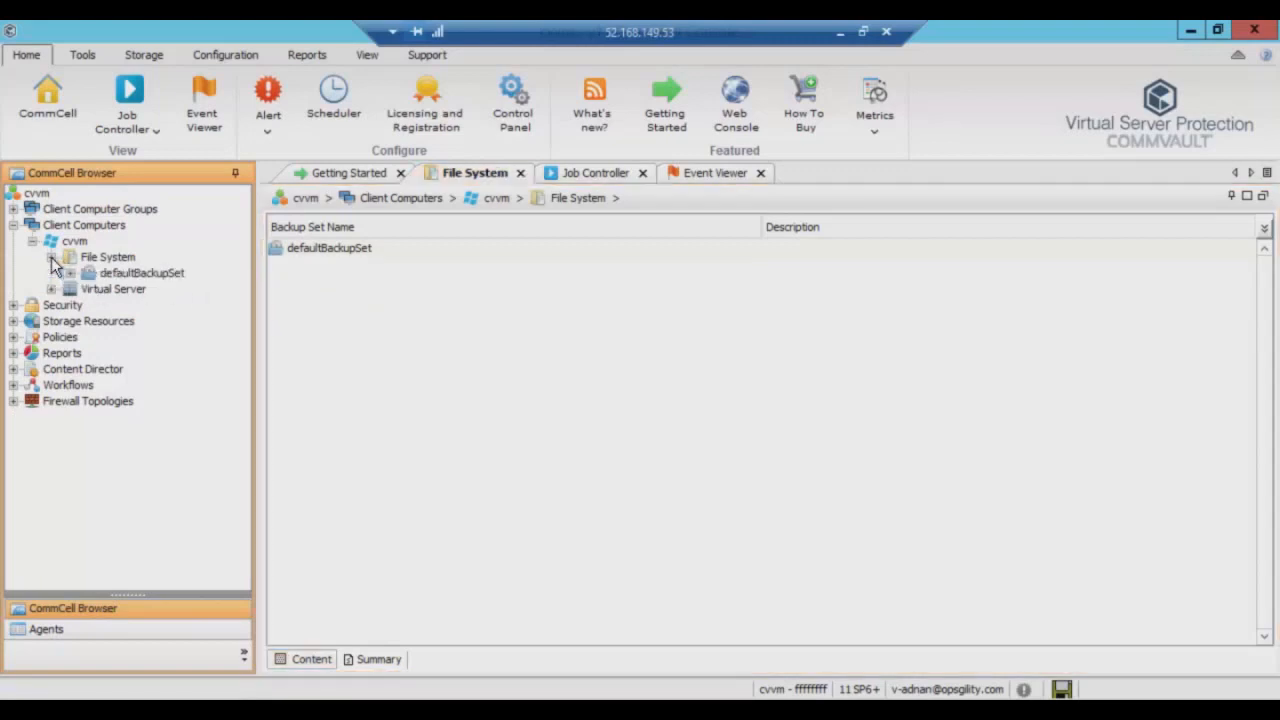
{"action": "left_click", "coordinate": [130, 273]}
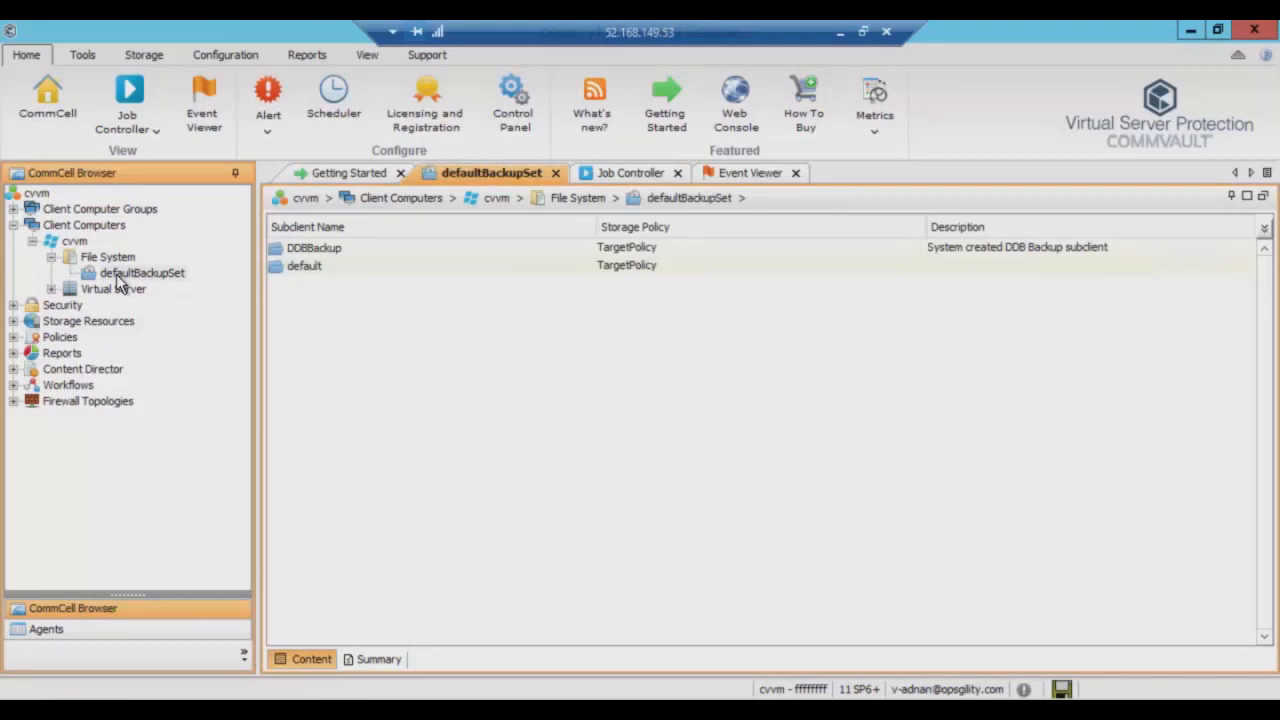
In the default subclient's Storage Device properties, set Storage Policy to Azure-Hot instead of TargetPolicy.
{"action": "left_click", "coordinate": [306, 268]}
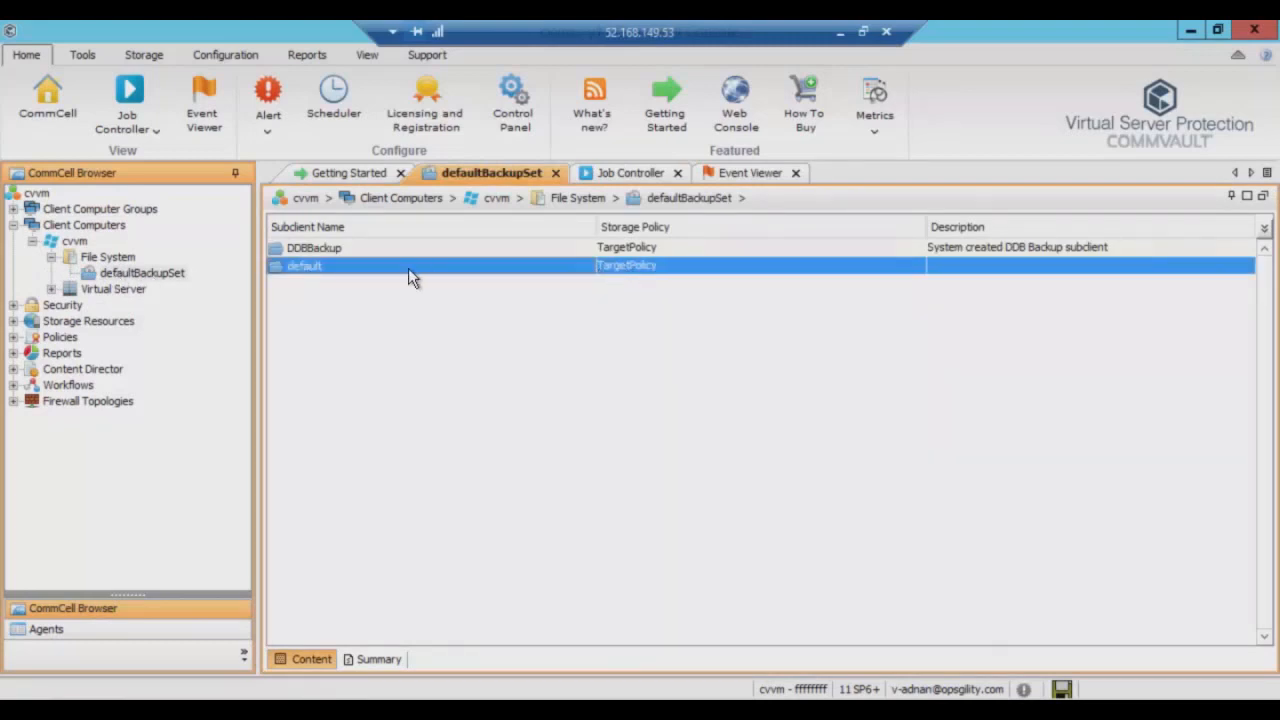
{"action": "right_click", "coordinate": [369, 268]}
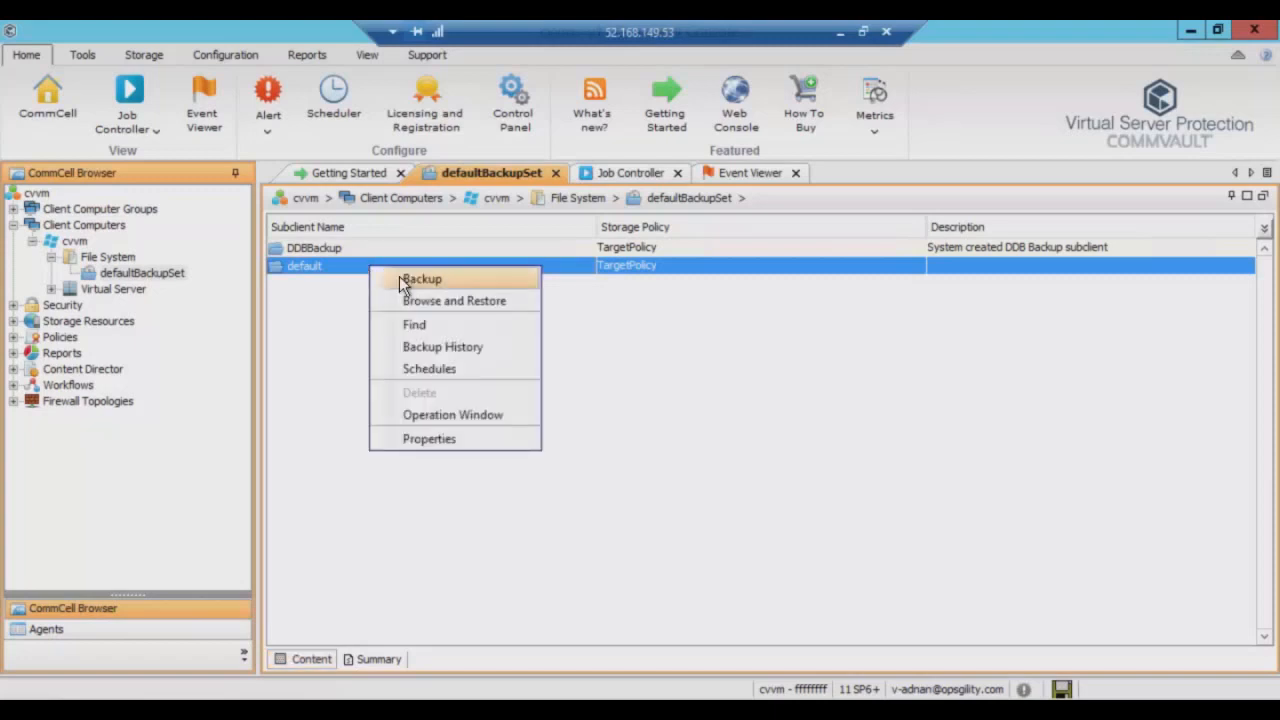
{"action": "left_click", "coordinate": [420, 440]}
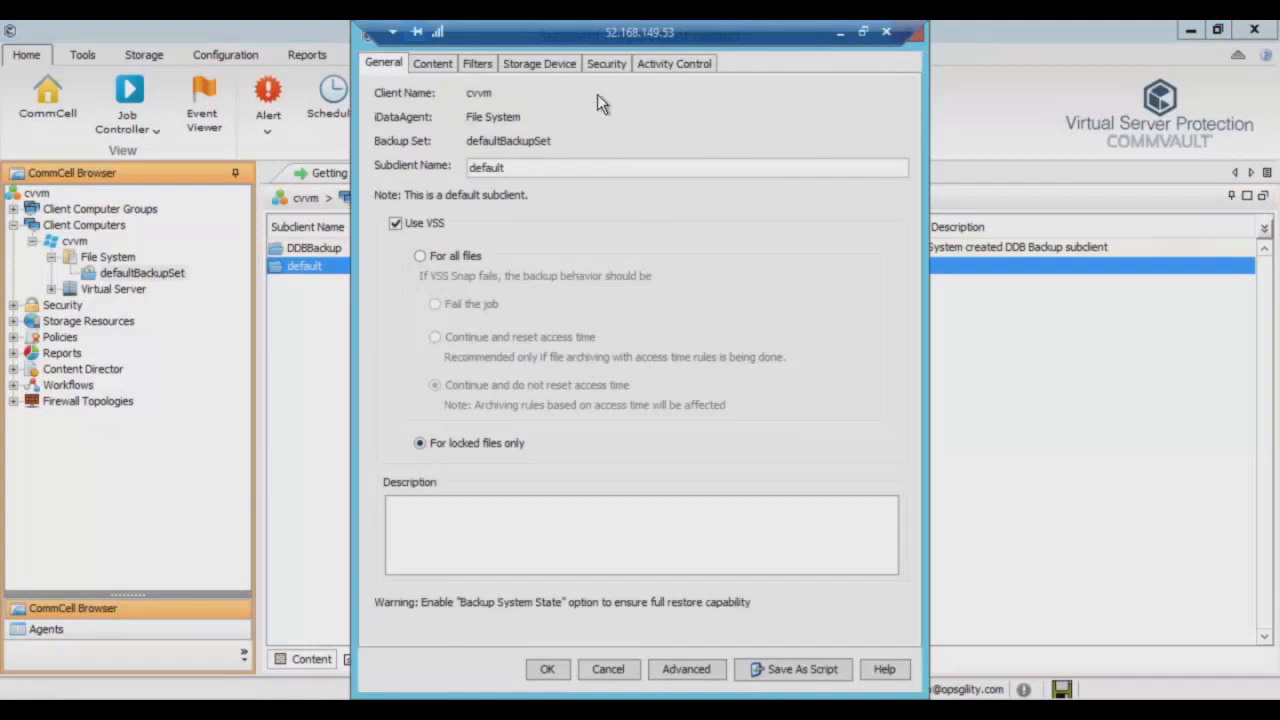
{"action": "left_click", "coordinate": [544, 66]}
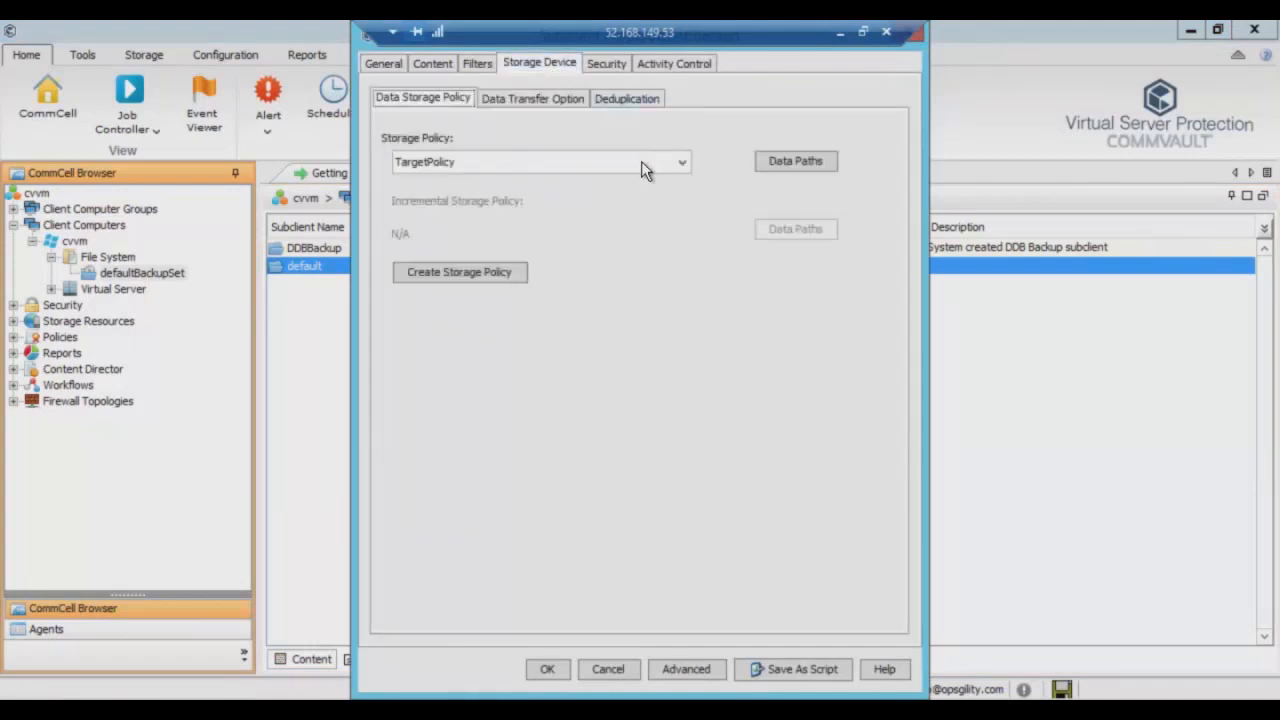
{"action": "left_click", "coordinate": [547, 166]}
{"action": "left_click", "coordinate": [500, 182]}
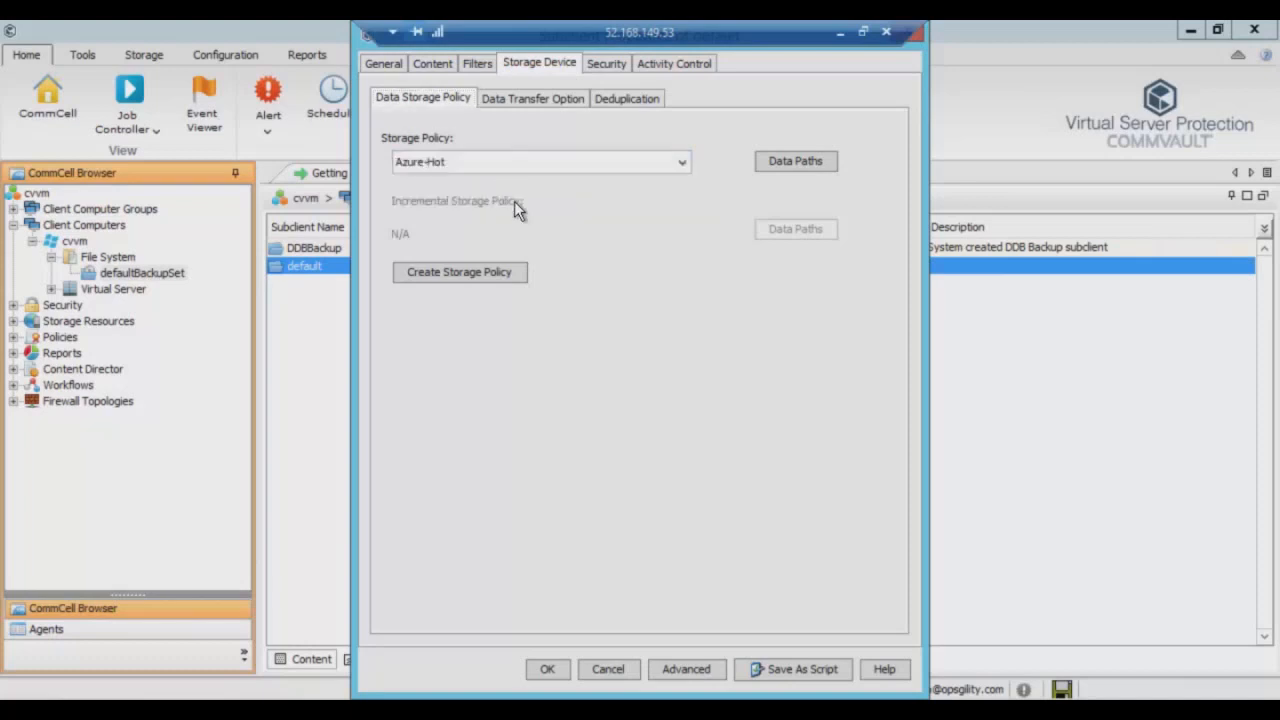
{"action": "left_click", "coordinate": [551, 668]}
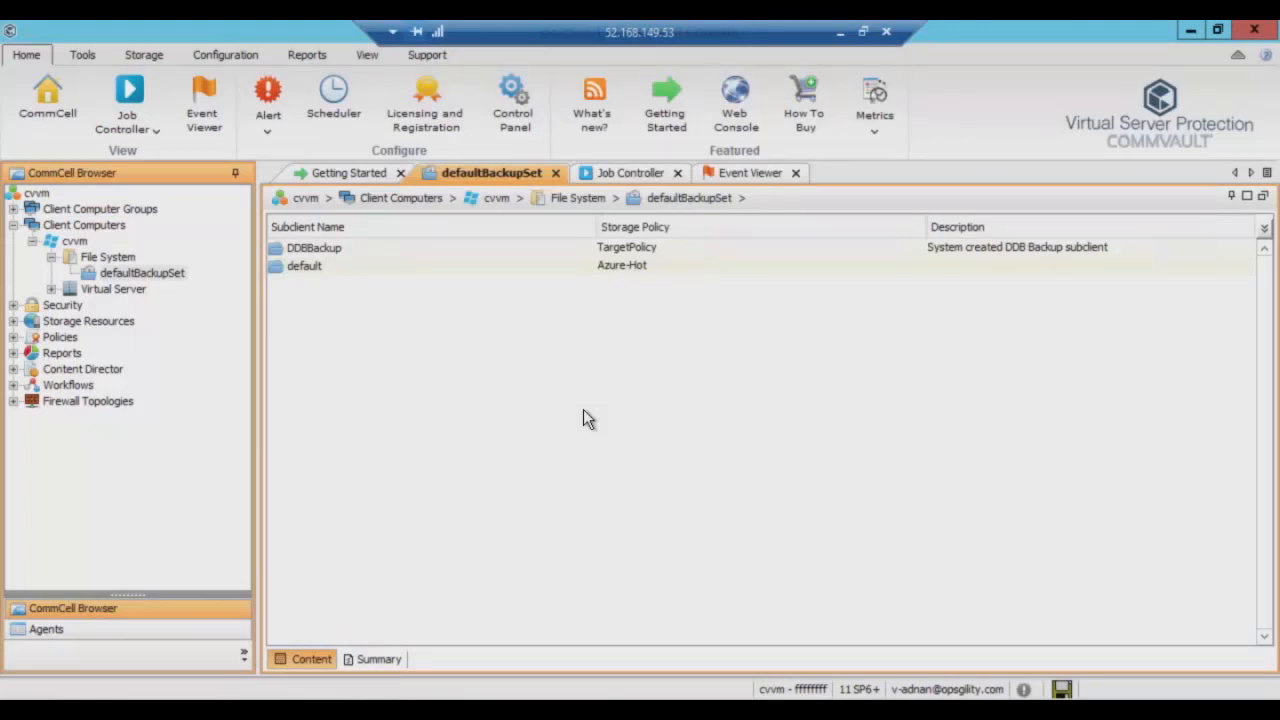
Run an immediate full backup of the default subclient and watch it in Job Controller.
{"action": "right_click", "coordinate": [325, 268]}
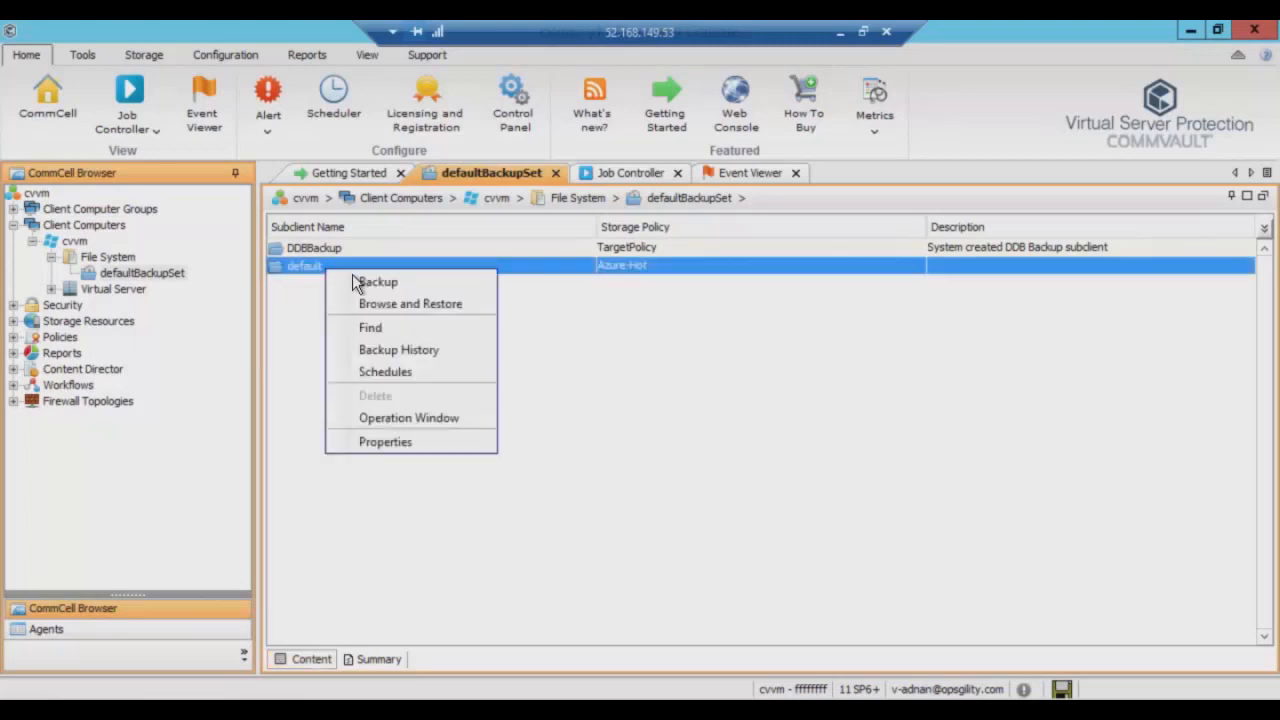
{"action": "left_click", "coordinate": [355, 280]}
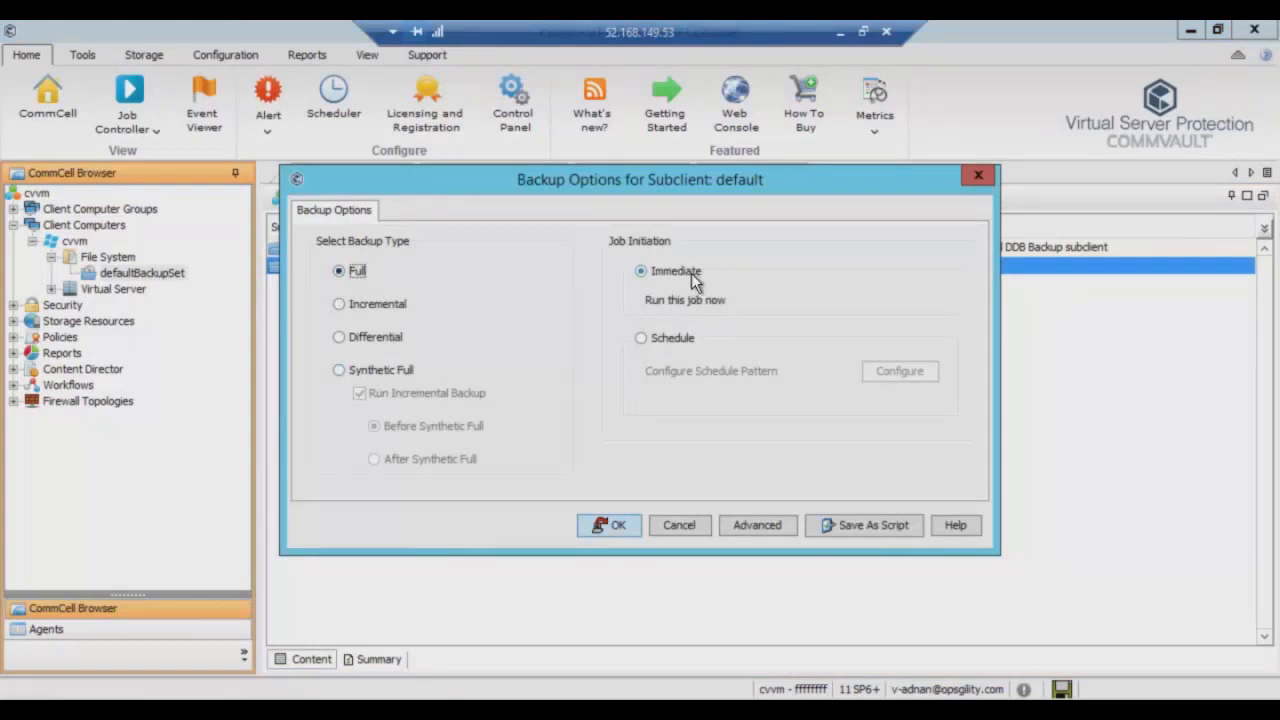
{"action": "left_click", "coordinate": [614, 525]}
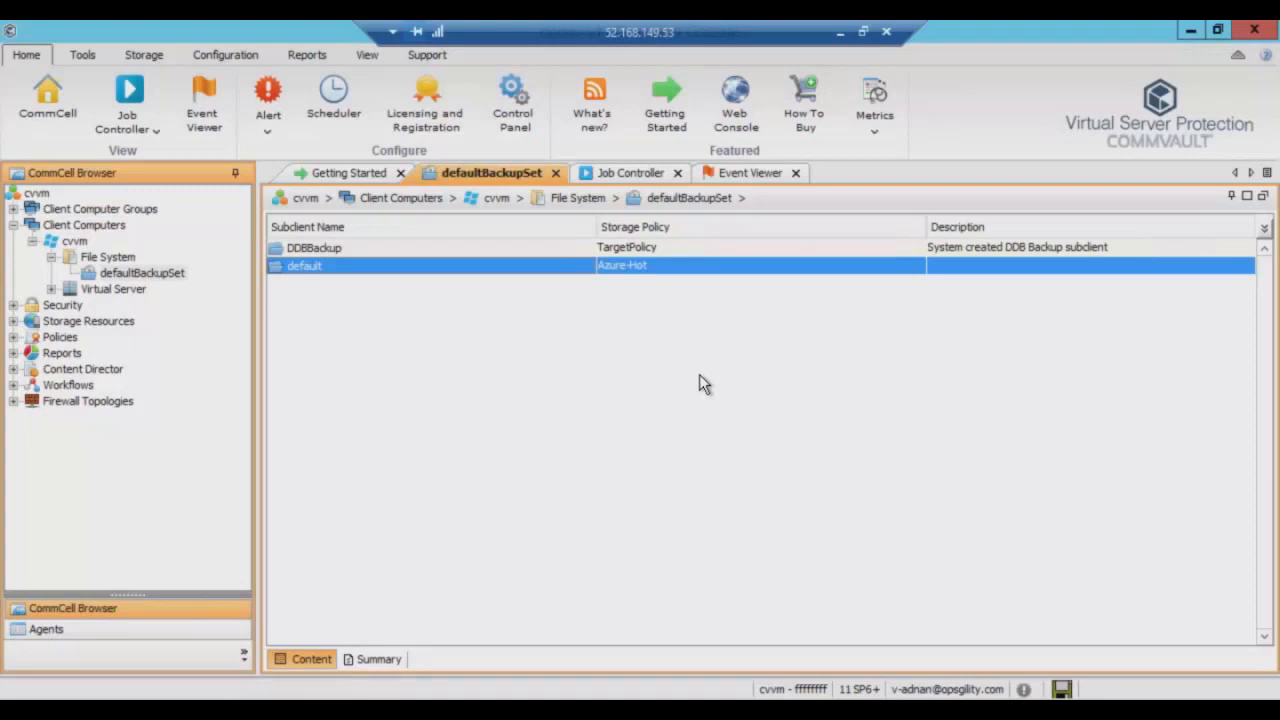
{"action": "left_click", "coordinate": [624, 174]}
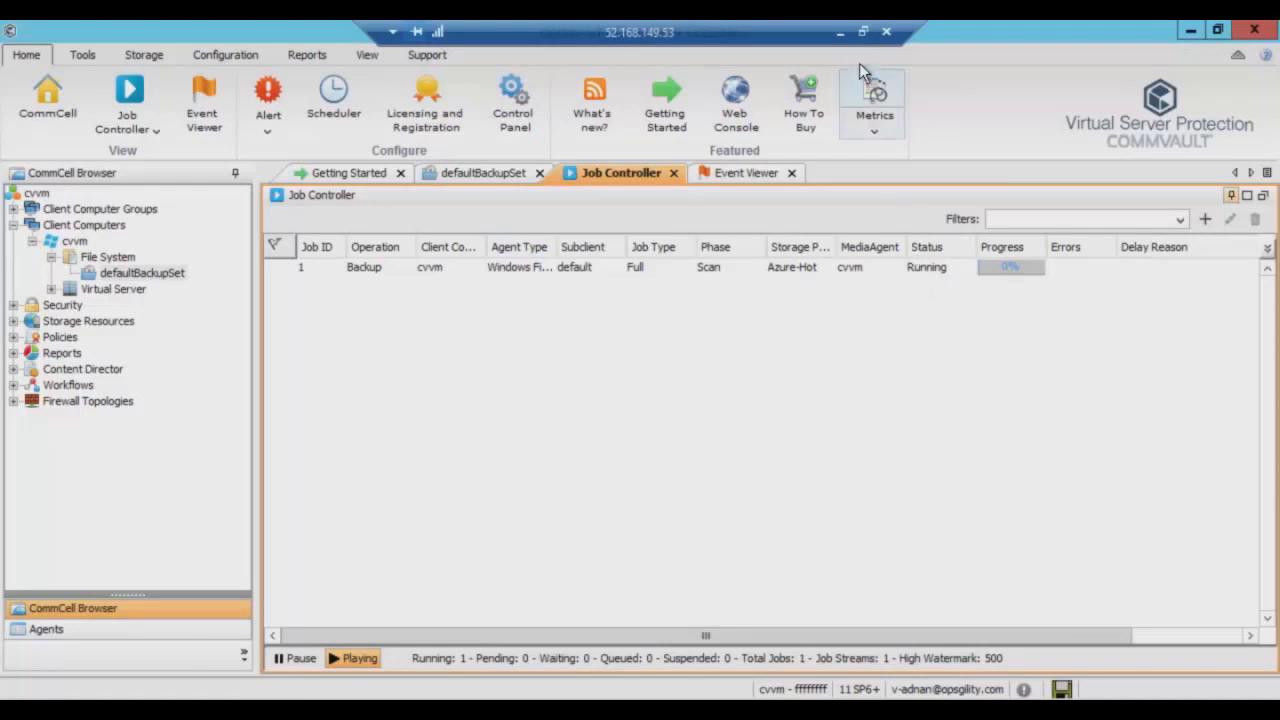
Refresh the Azure containers and open 'backup' to find folder UC60G2_04.09.2017_16.49.
{"action": "left_click", "coordinate": [841, 36]}
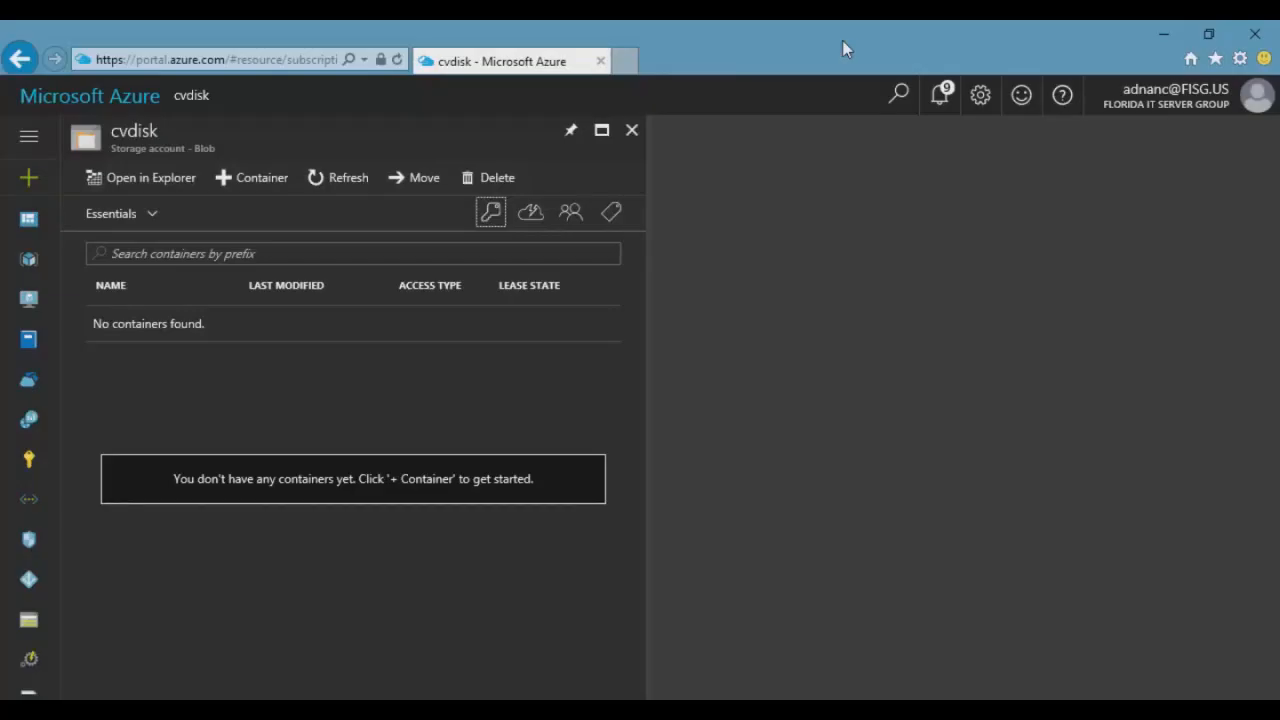
{"action": "left_click", "coordinate": [360, 188]}
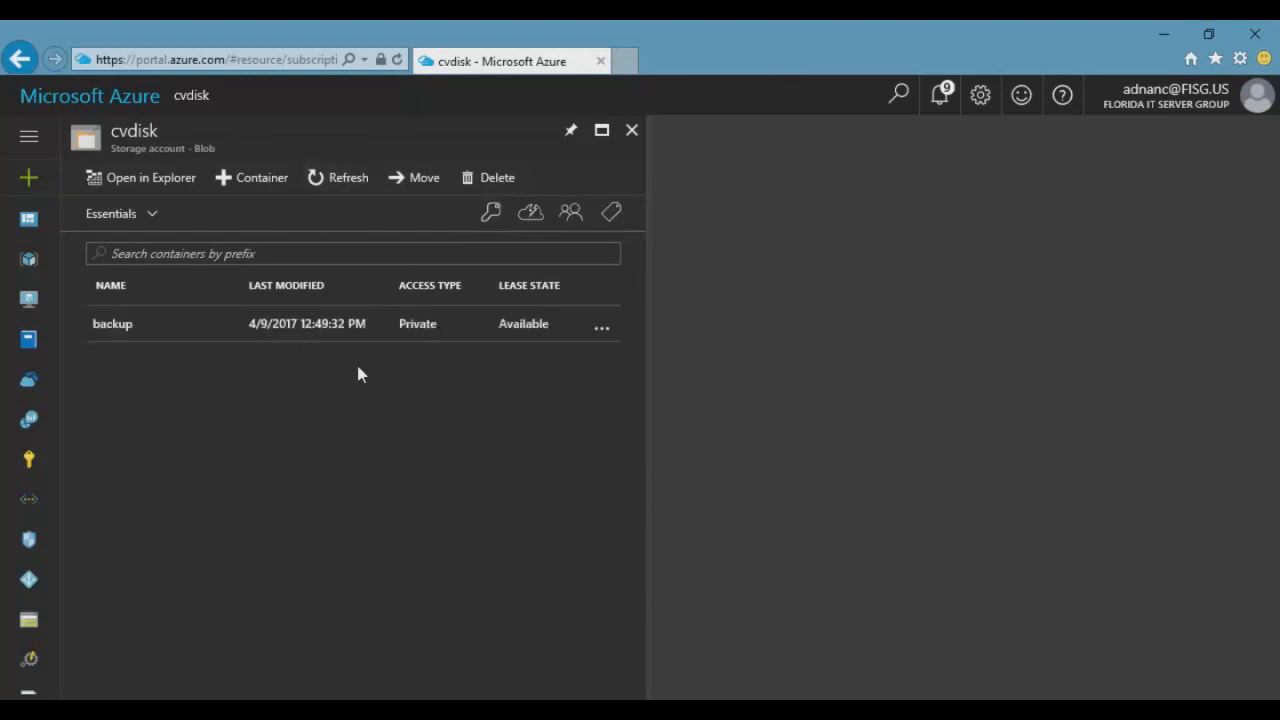
{"action": "left_click", "coordinate": [121, 329]}
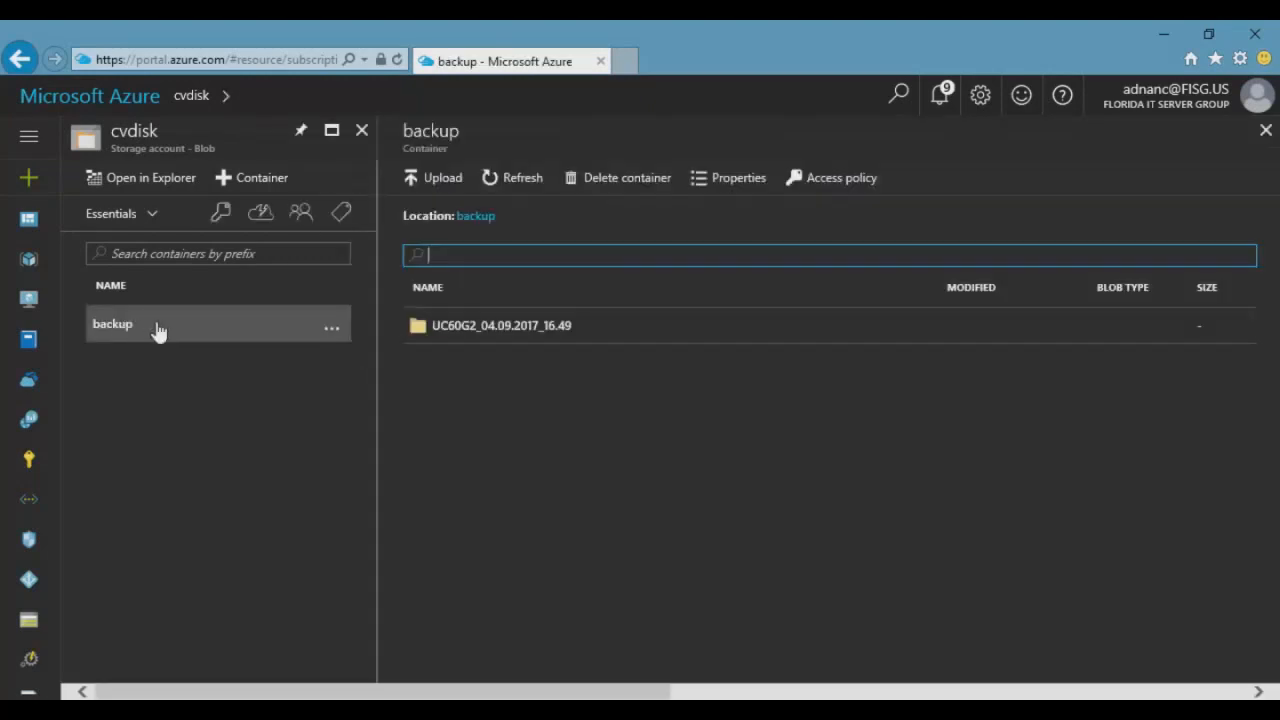